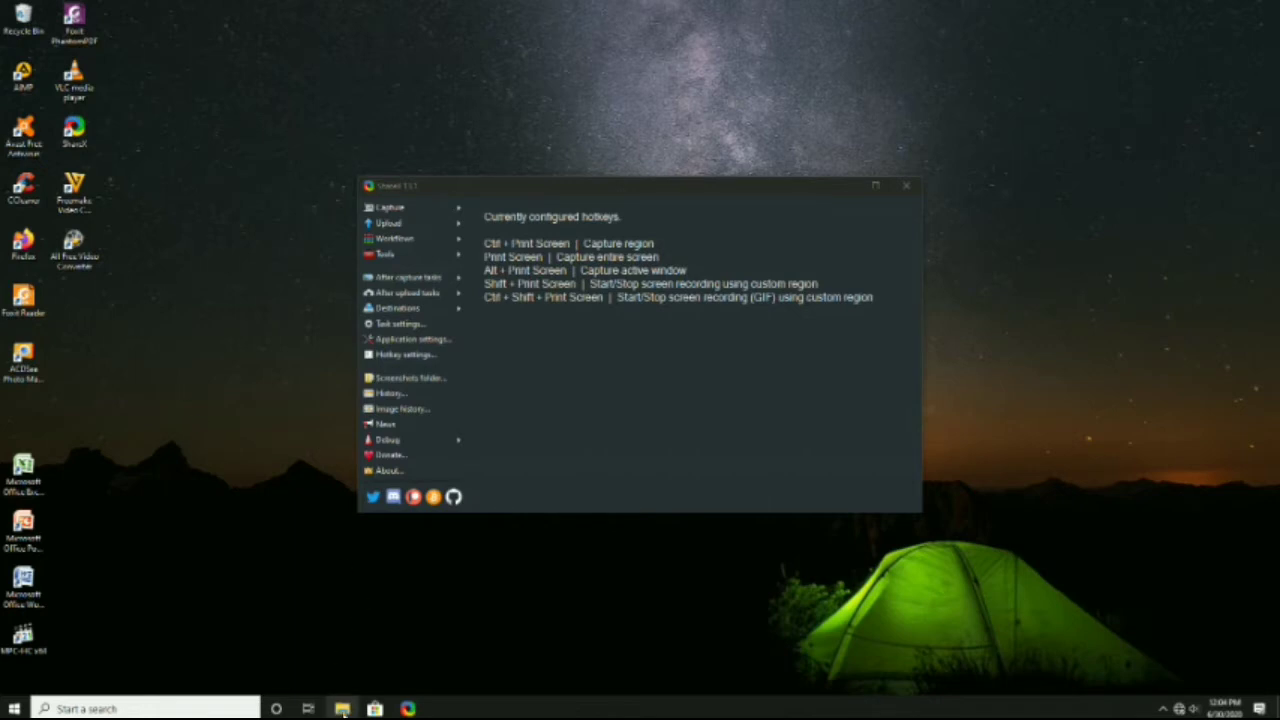
Open File Explorer and go to the bidan folder inside FT_FU on New Volume (D:).
click(342, 708)
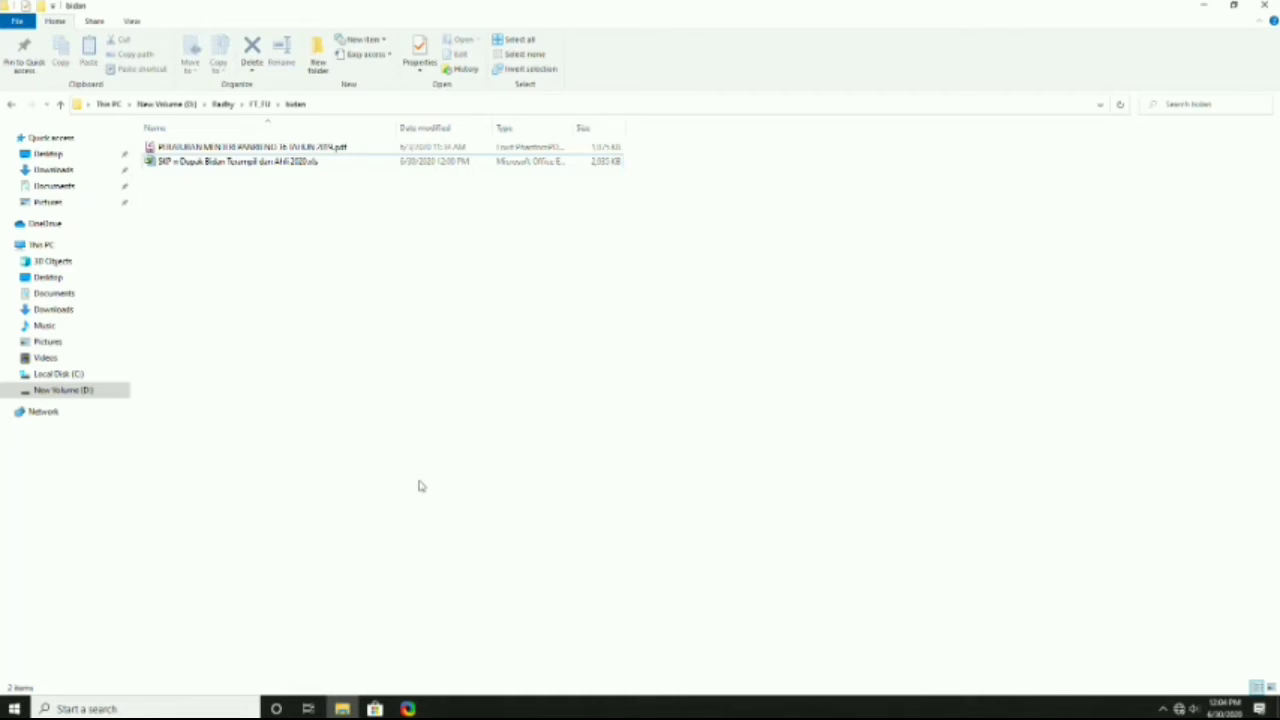
key(BackSpace)
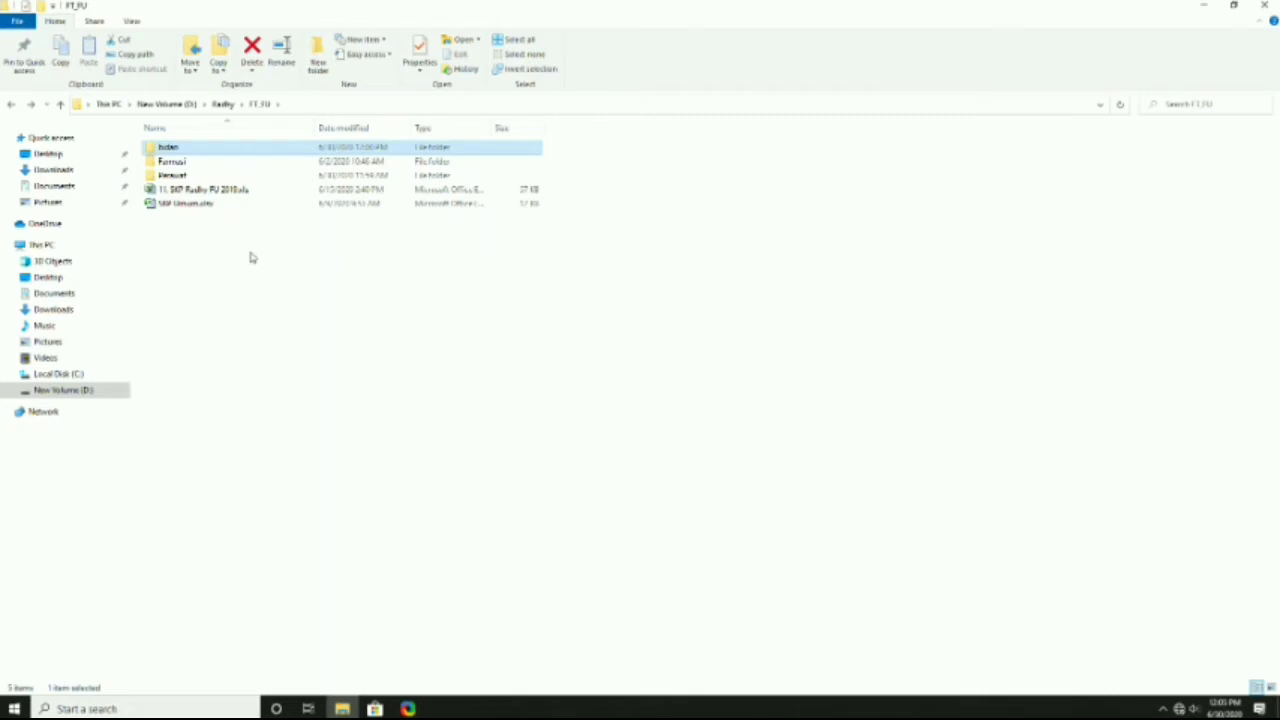
double_click(220, 156)
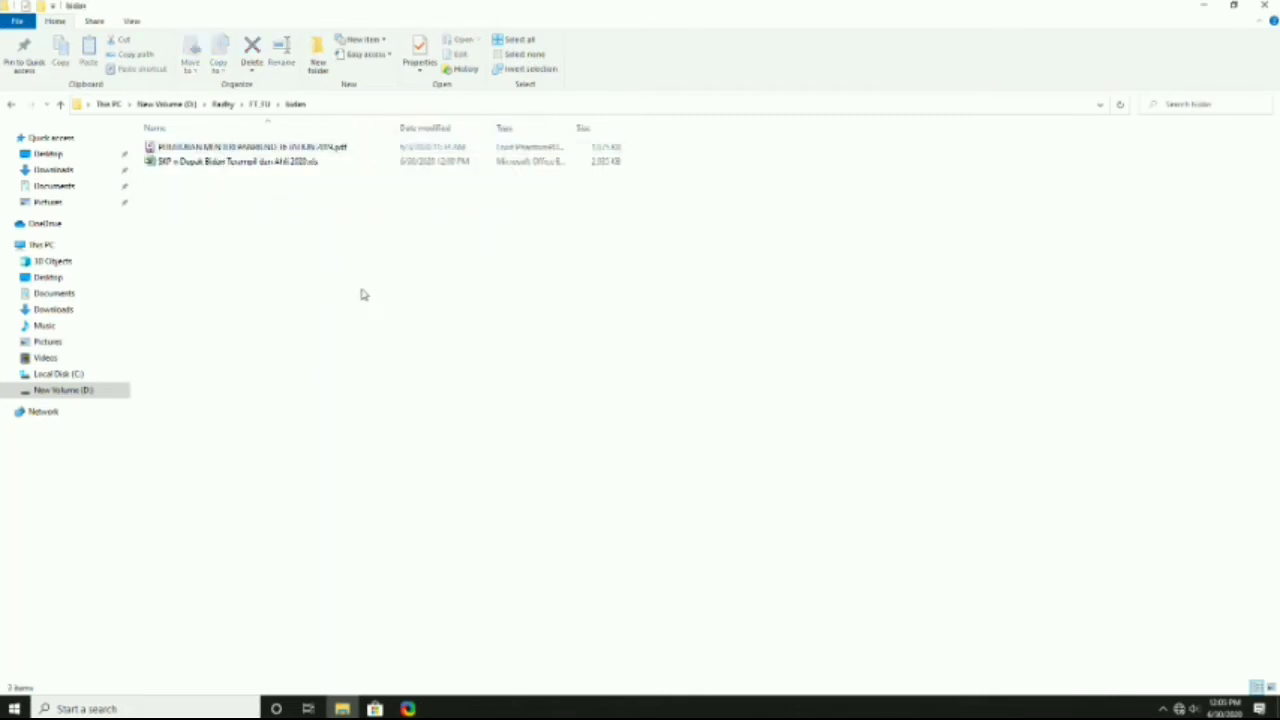
click(259, 168)
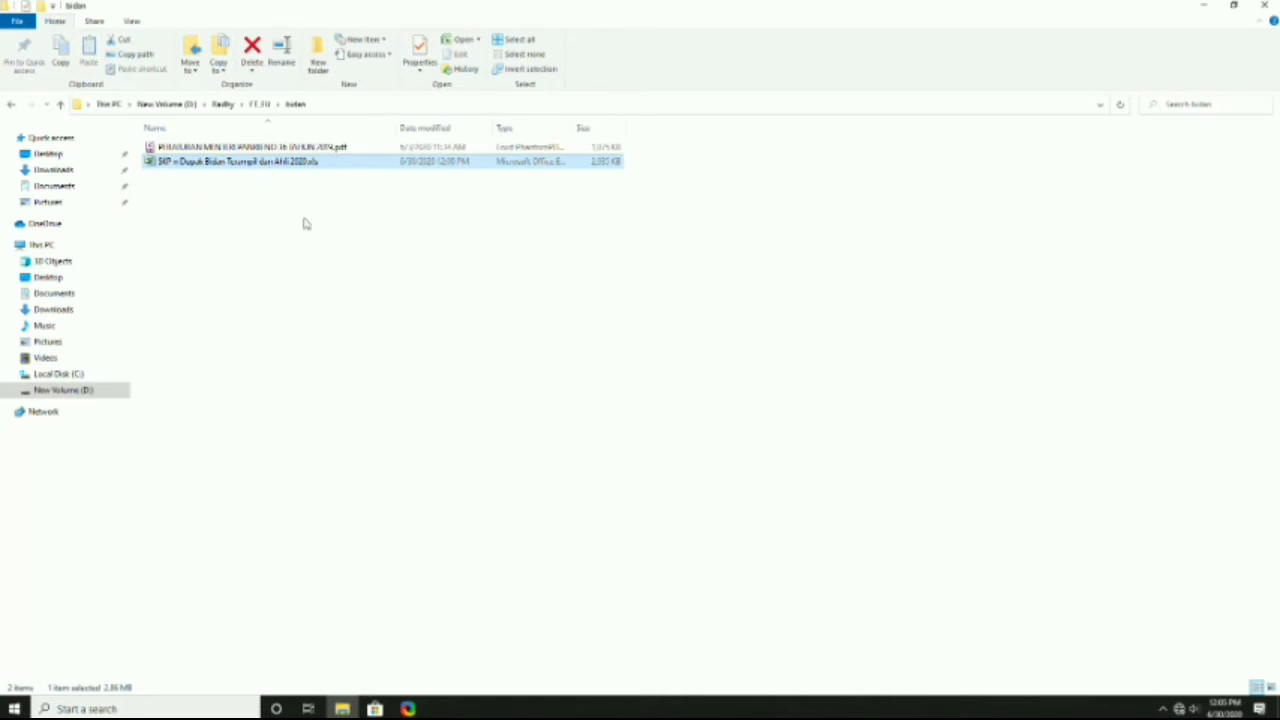
click(323, 257)
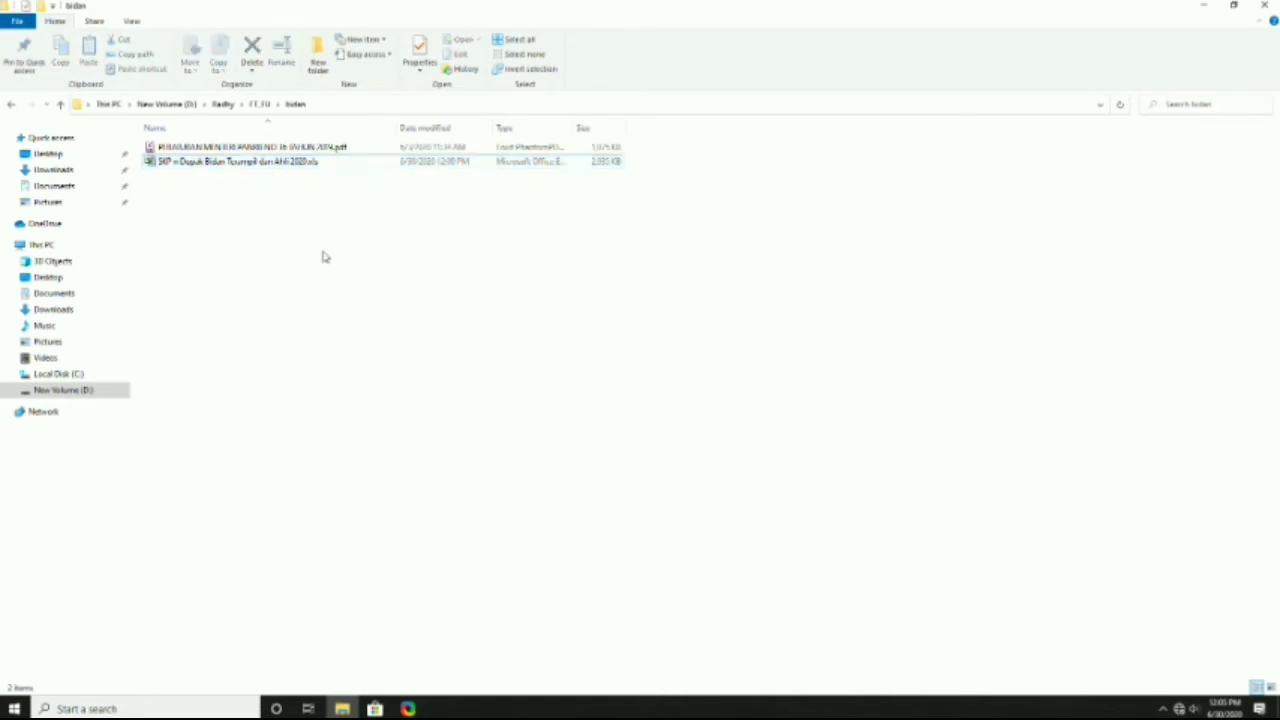
click(282, 170)
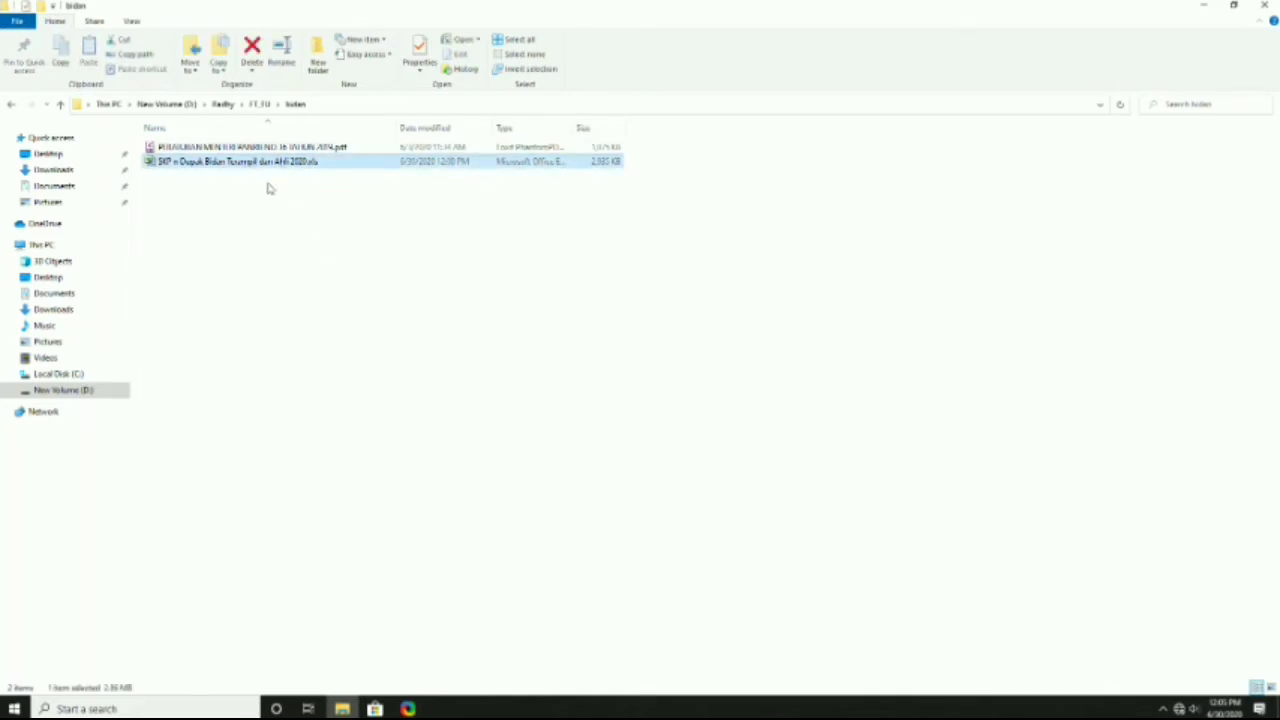
right_click(261, 164)
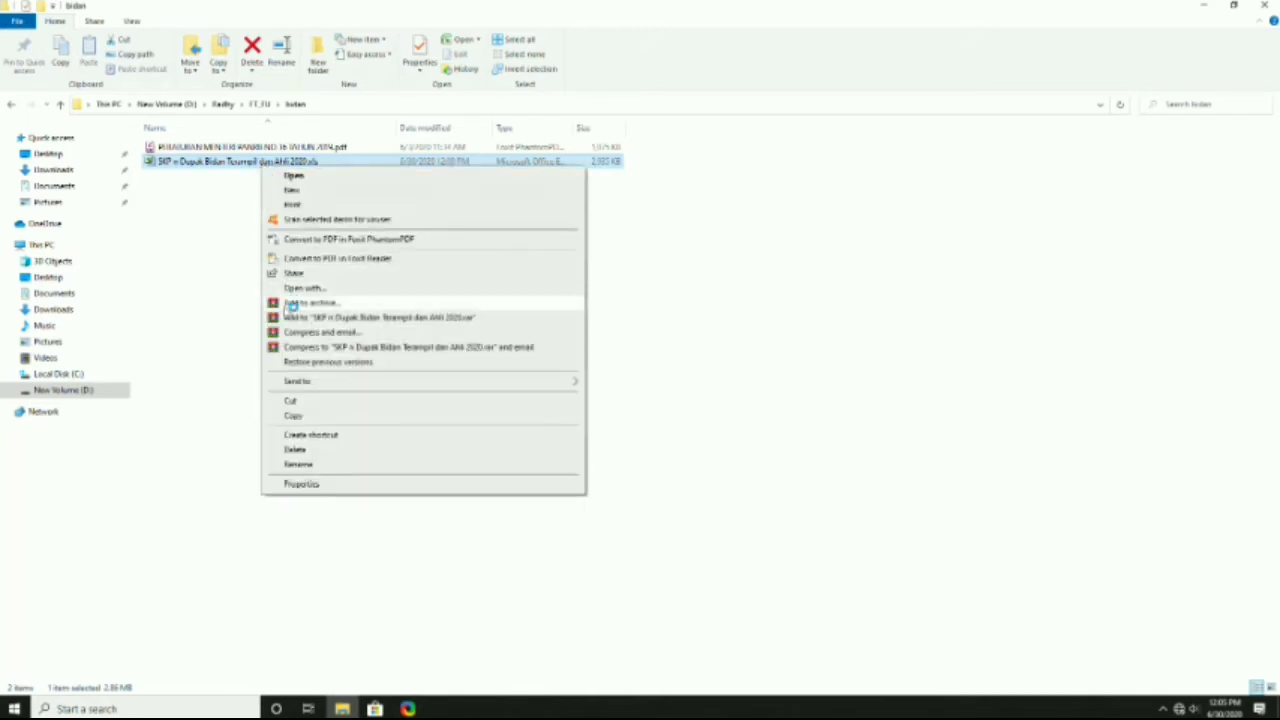
click(253, 337)
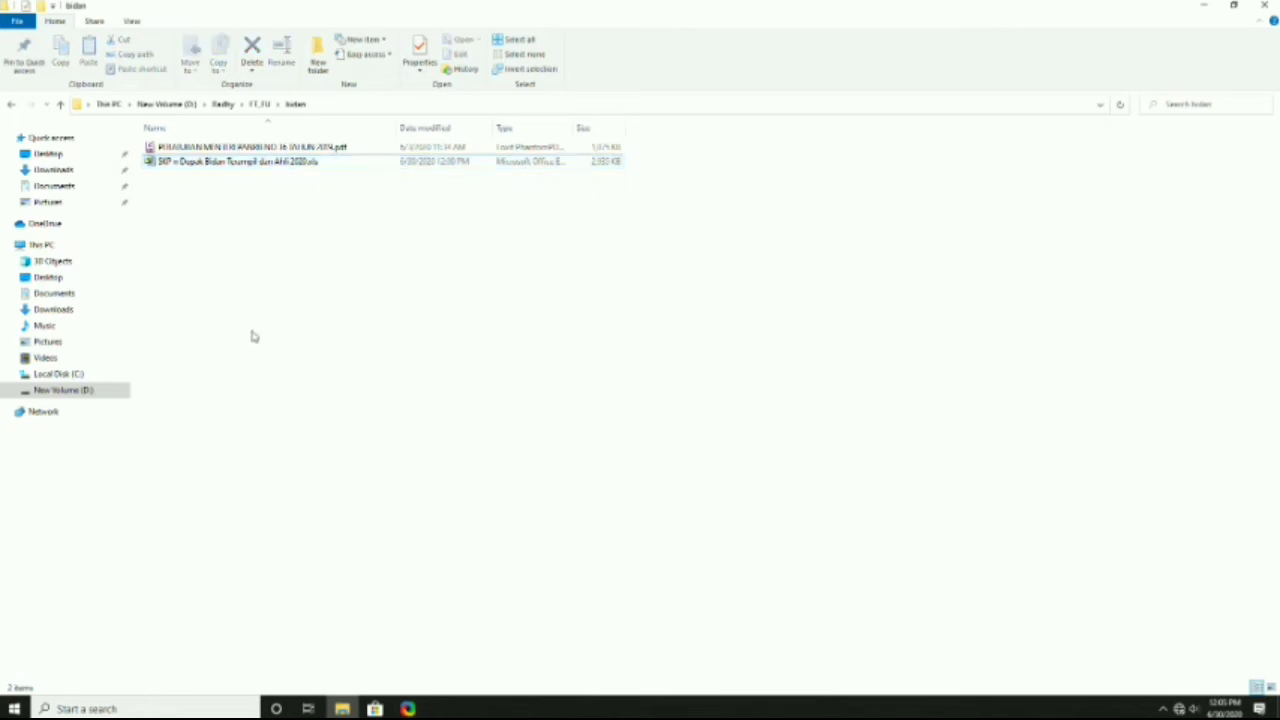
Duplicate the workbook "SKP n Dupak Bidan Terampil dan Ahli 2020.xls" within the bidan folder.
click(224, 163)
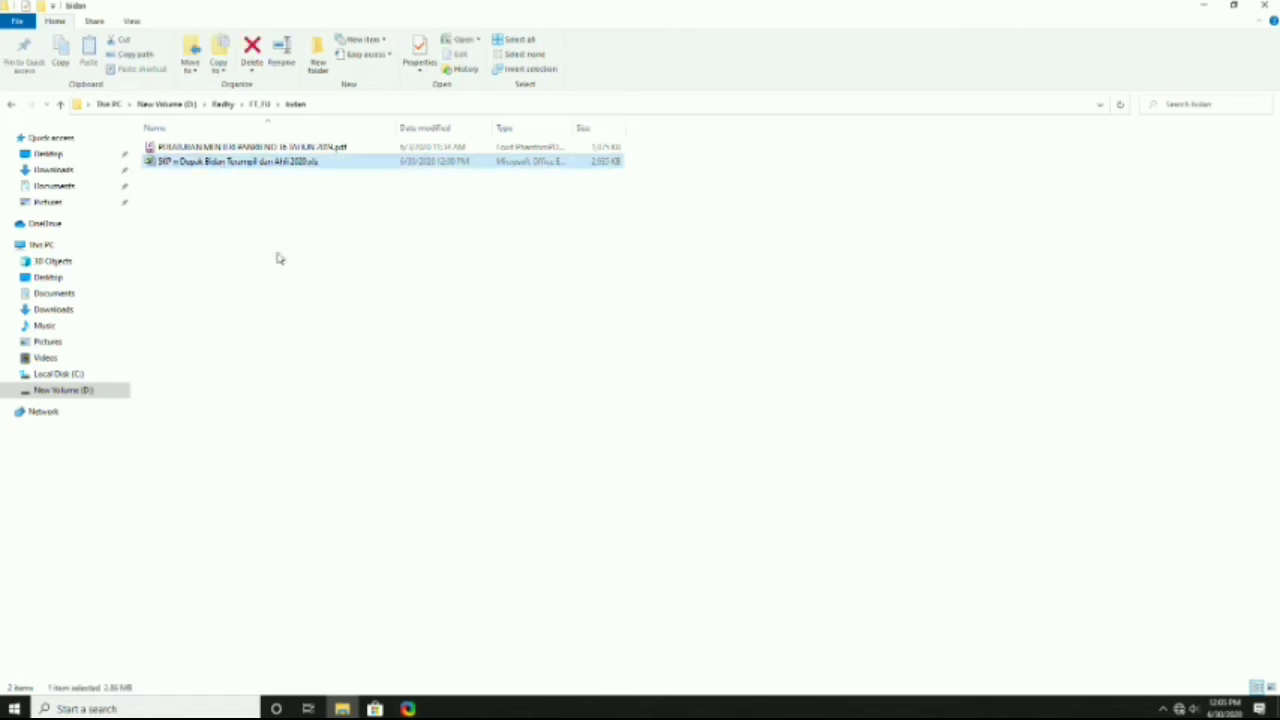
key(ctrl+c)
key(ctrl+v)
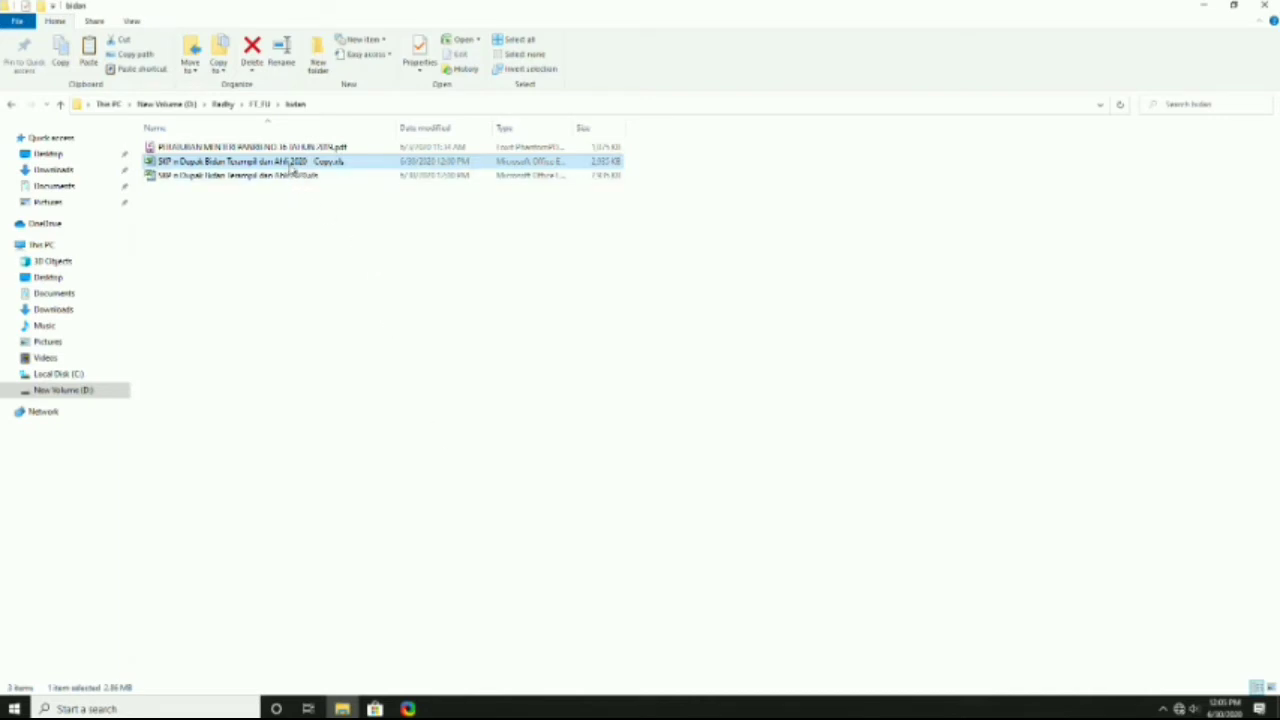
Rename the duplicated workbook as "SKP n Dupak Bidan Terampil dan Ahli 2021.xls".
right_click(290, 164)
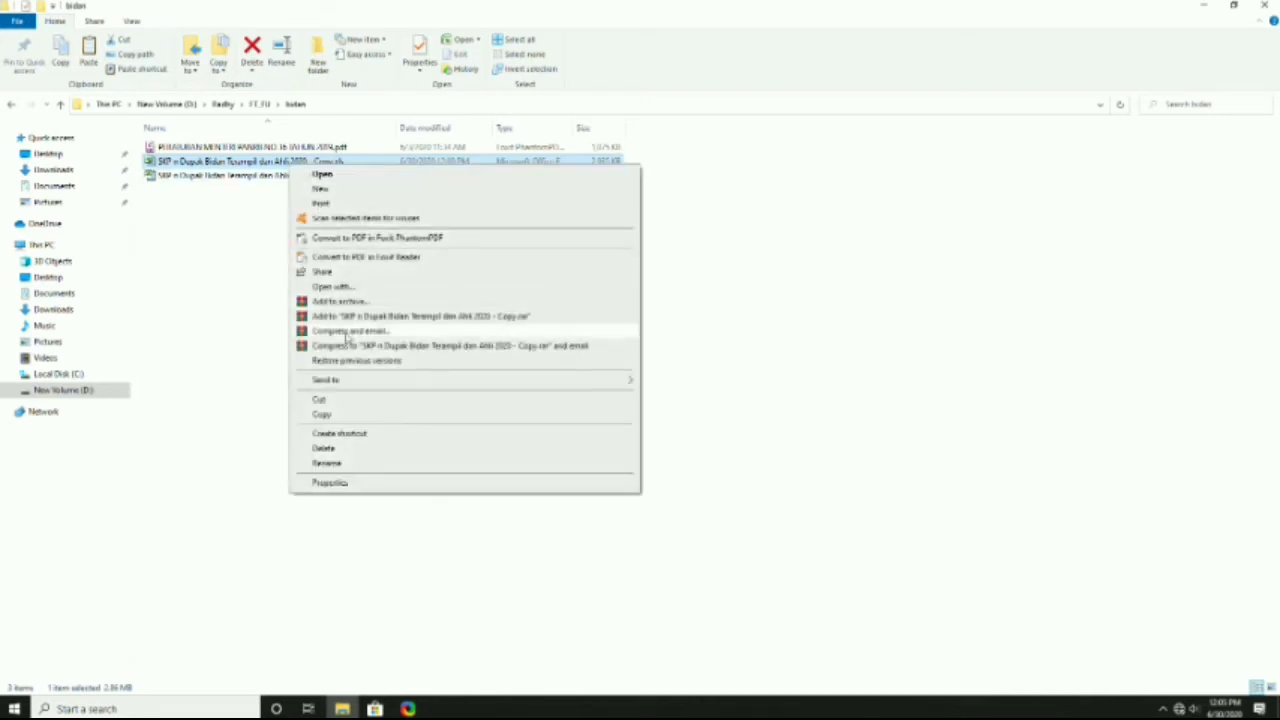
click(328, 463)
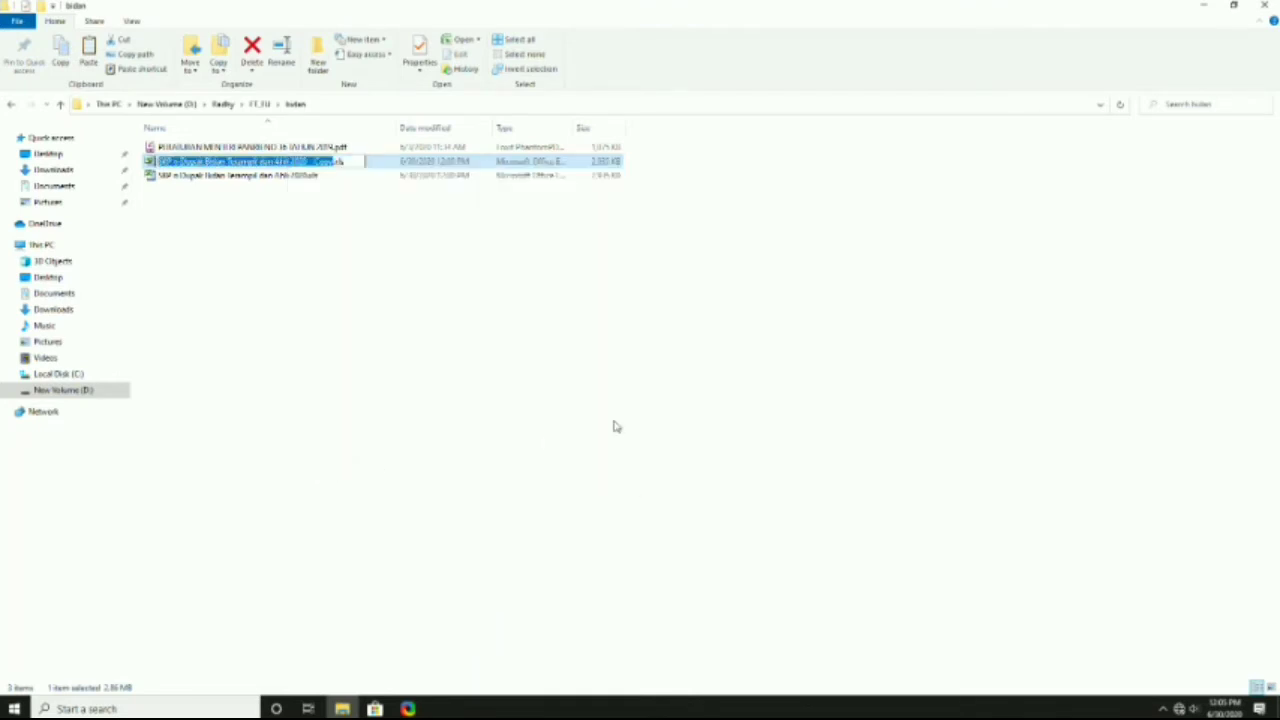
key(Right)
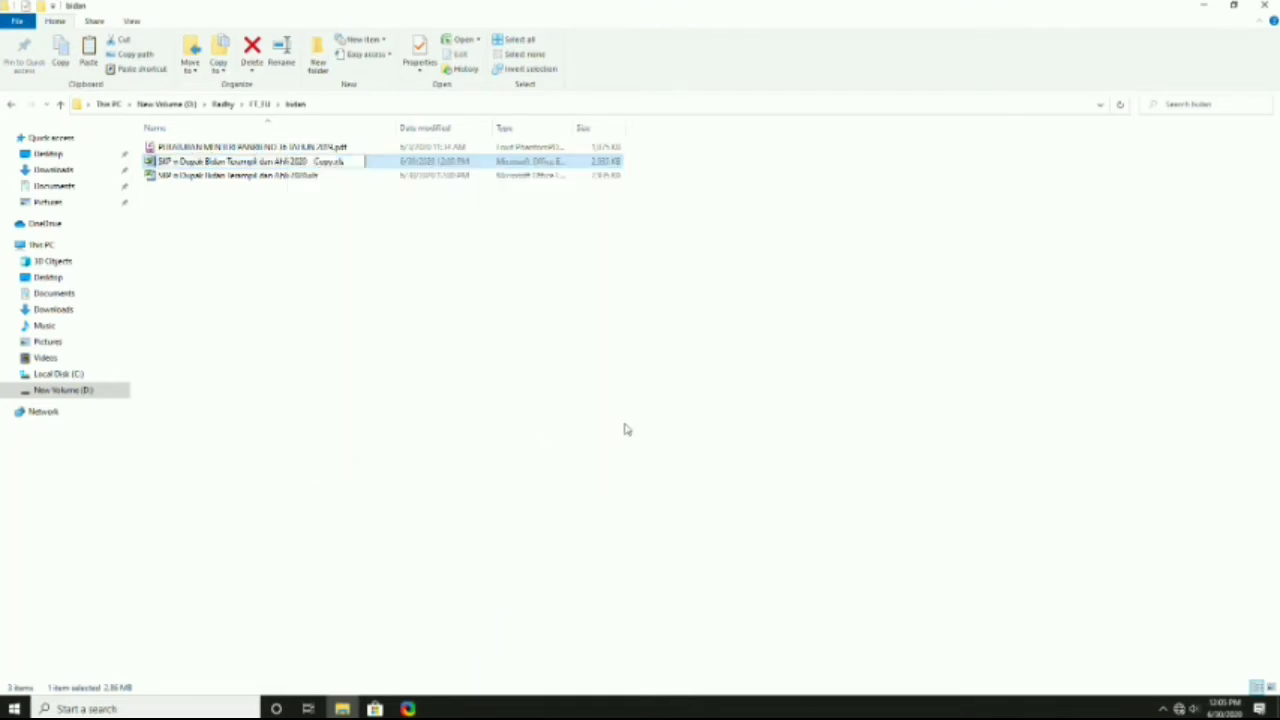
key(BackSpace)
key(BackSpace)
key(BackSpace)
key(BackSpace)
key(BackSpace)
key(BackSpace)
key(BackSpace)
text(1)
key(Return)
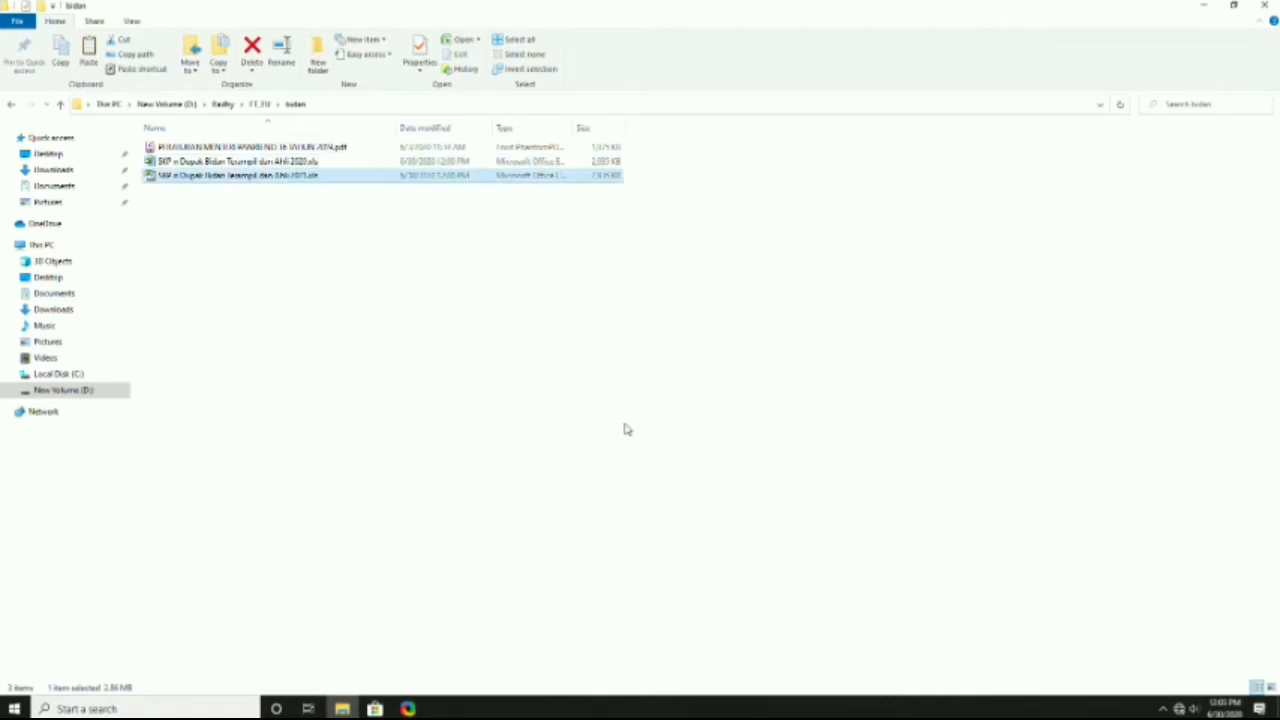
Open the workbook "SKP n Dupak Bidan Terampil dan Ahli 2021.xls" in Excel.
key(Up)
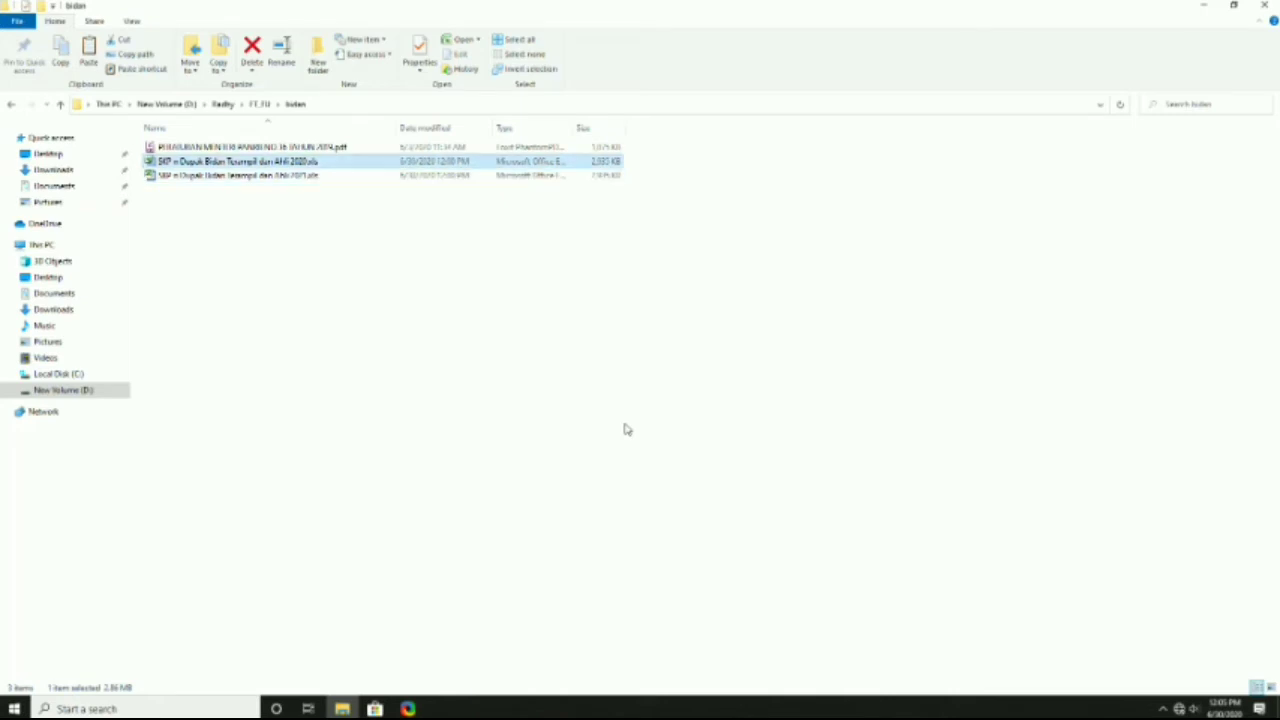
key(Down)
key(Return)
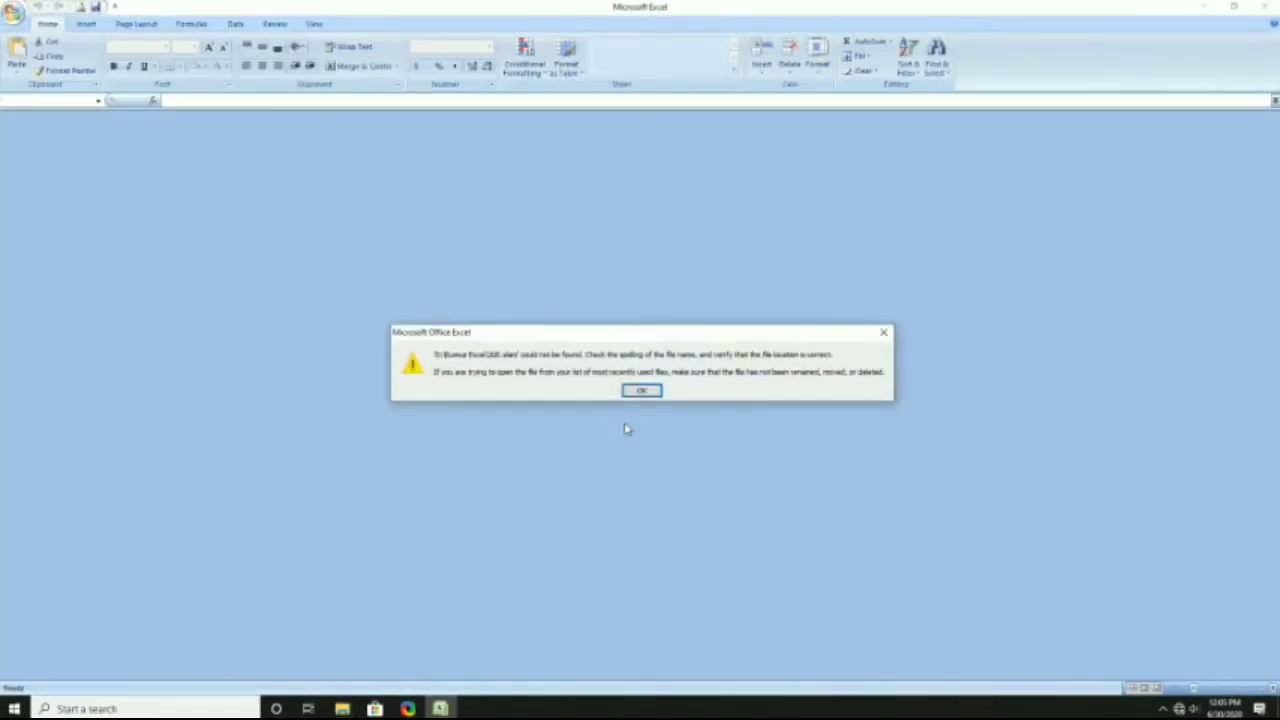
key(Return)
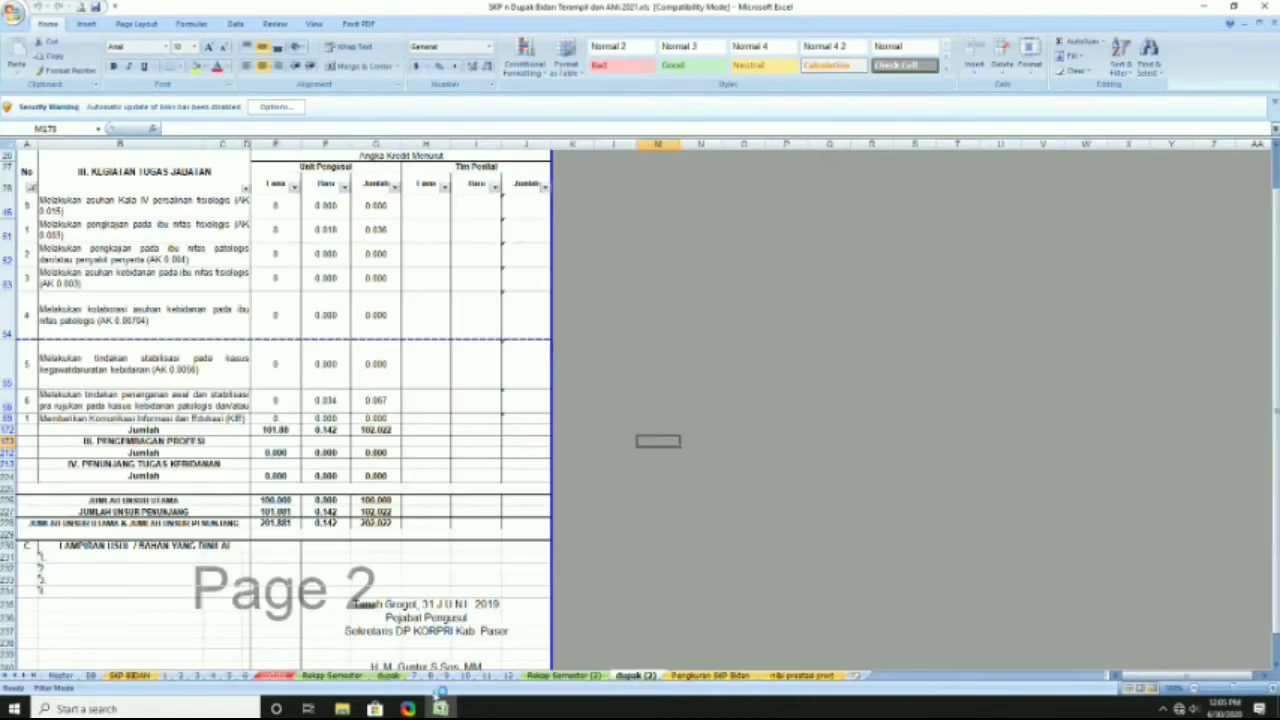
On the DB sheet, set the assessment year (Tahun Penilaian) in cell D1 to 2021.
click(125, 676)
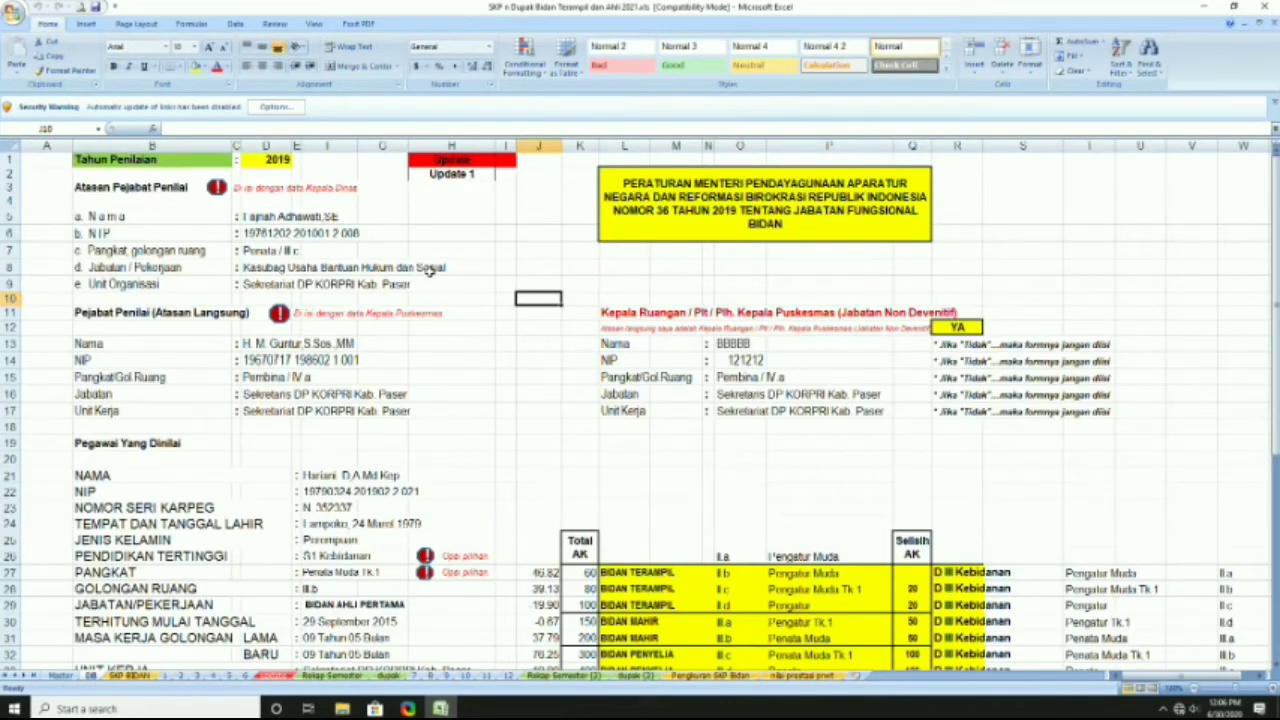
click(284, 163)
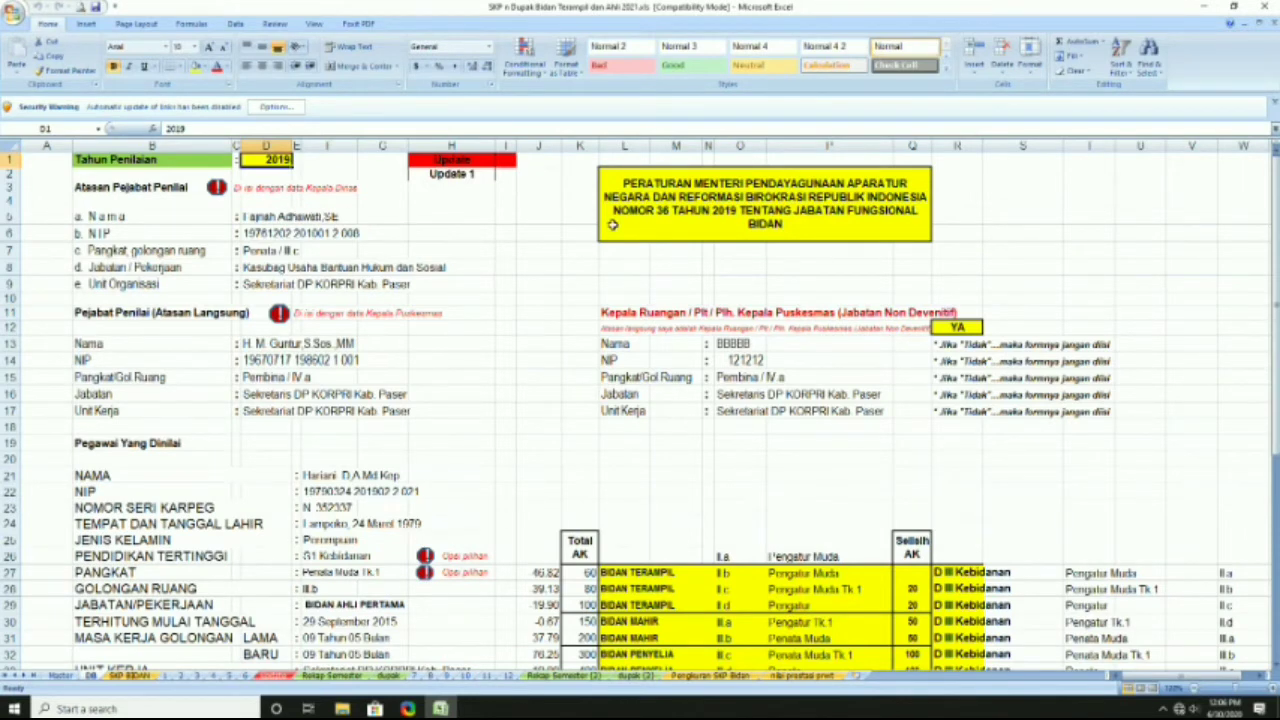
text(20)
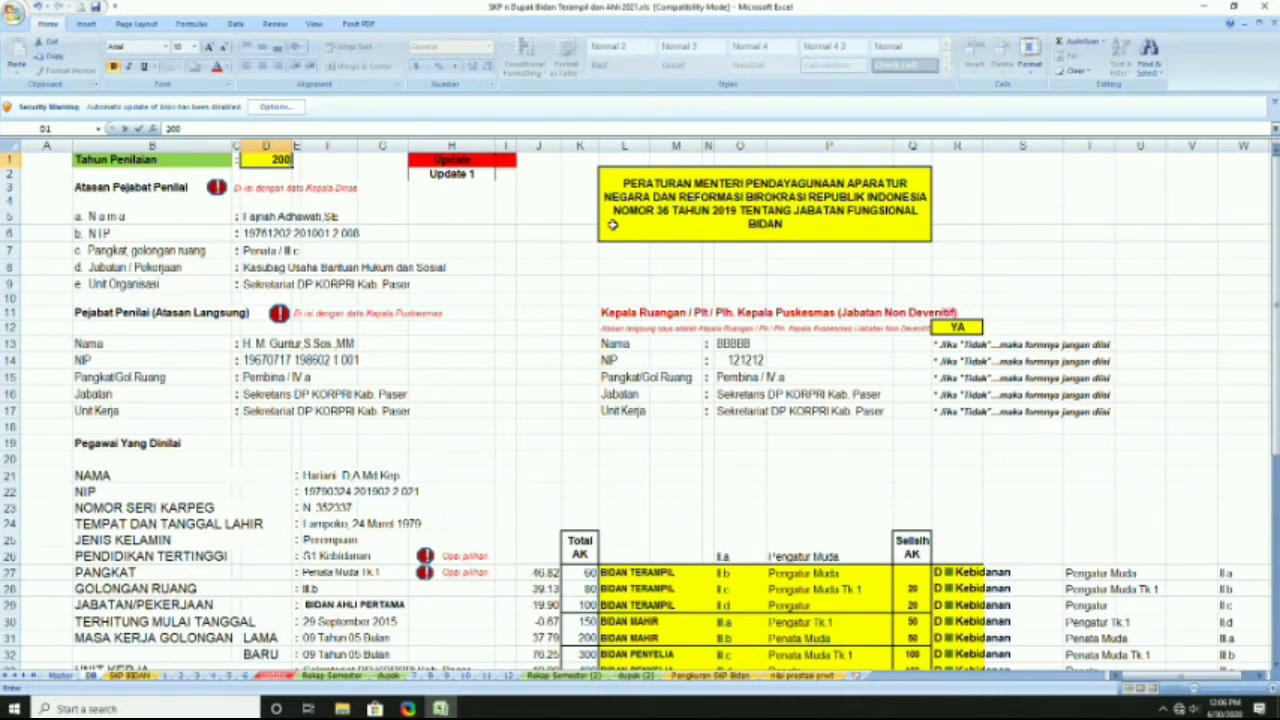
text(21)
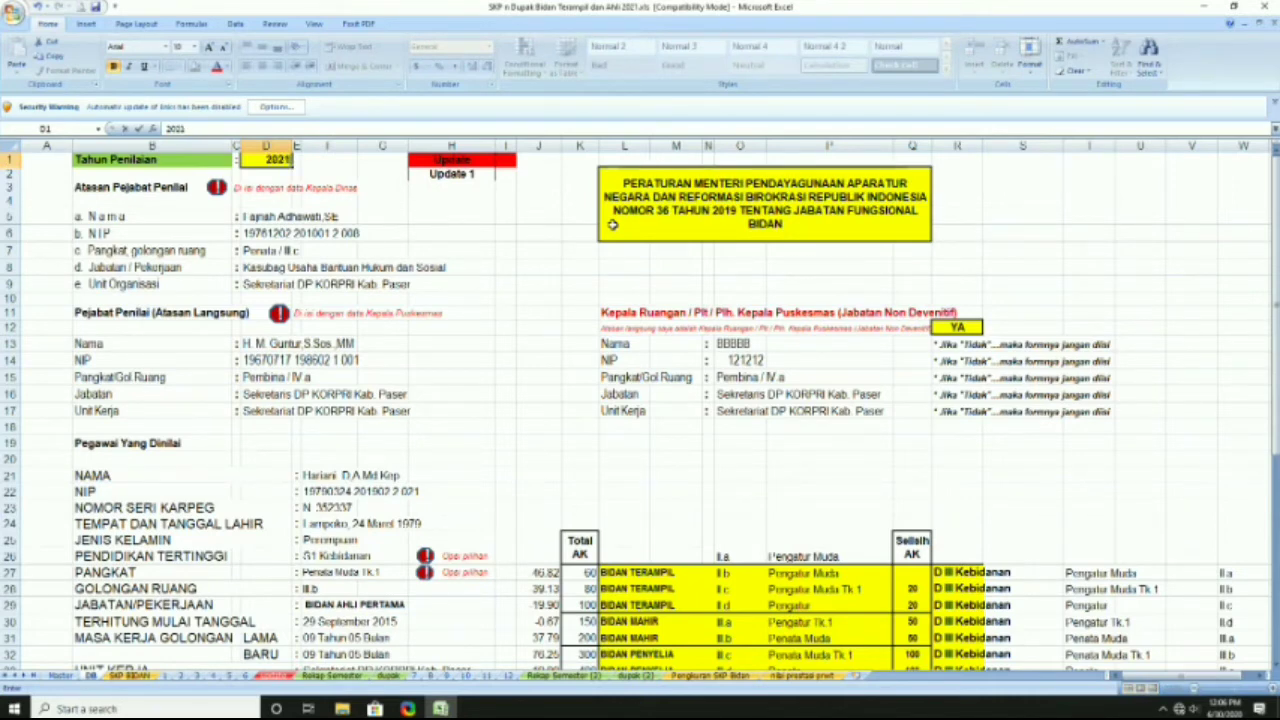
key(Return)
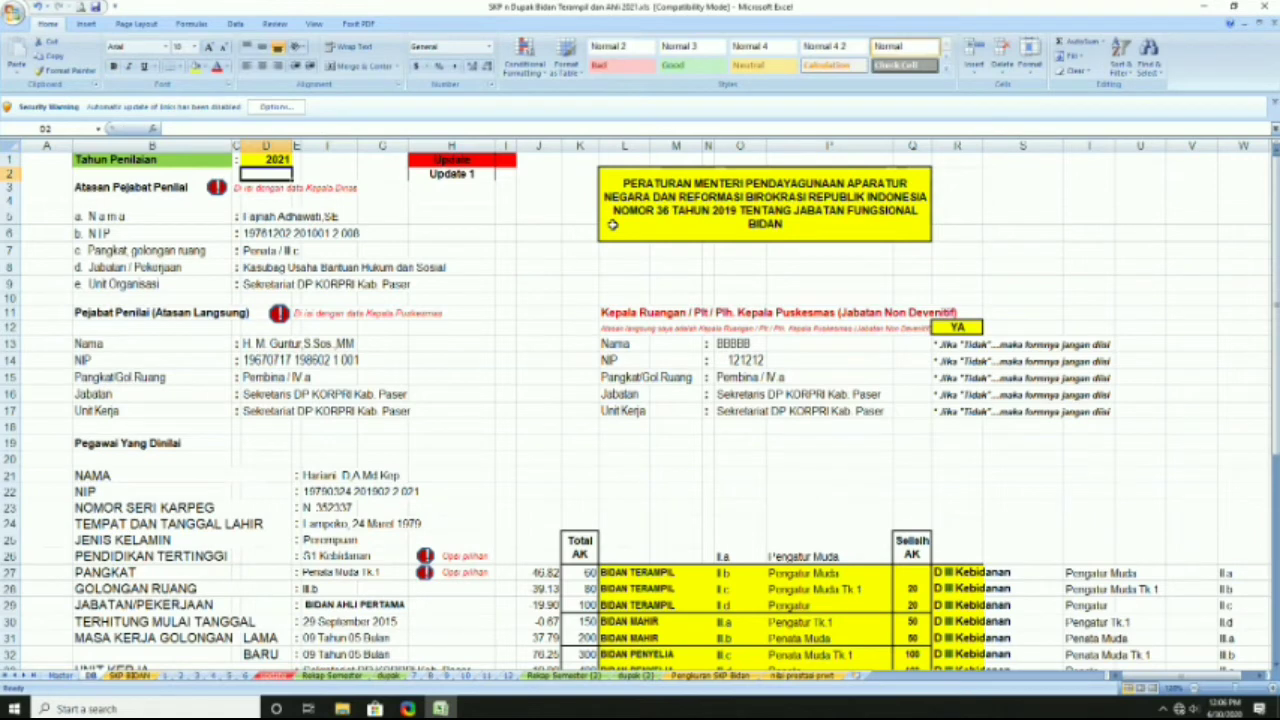
Set the Update option in cell H2 of the DB sheet to "Update 2".
click(465, 174)
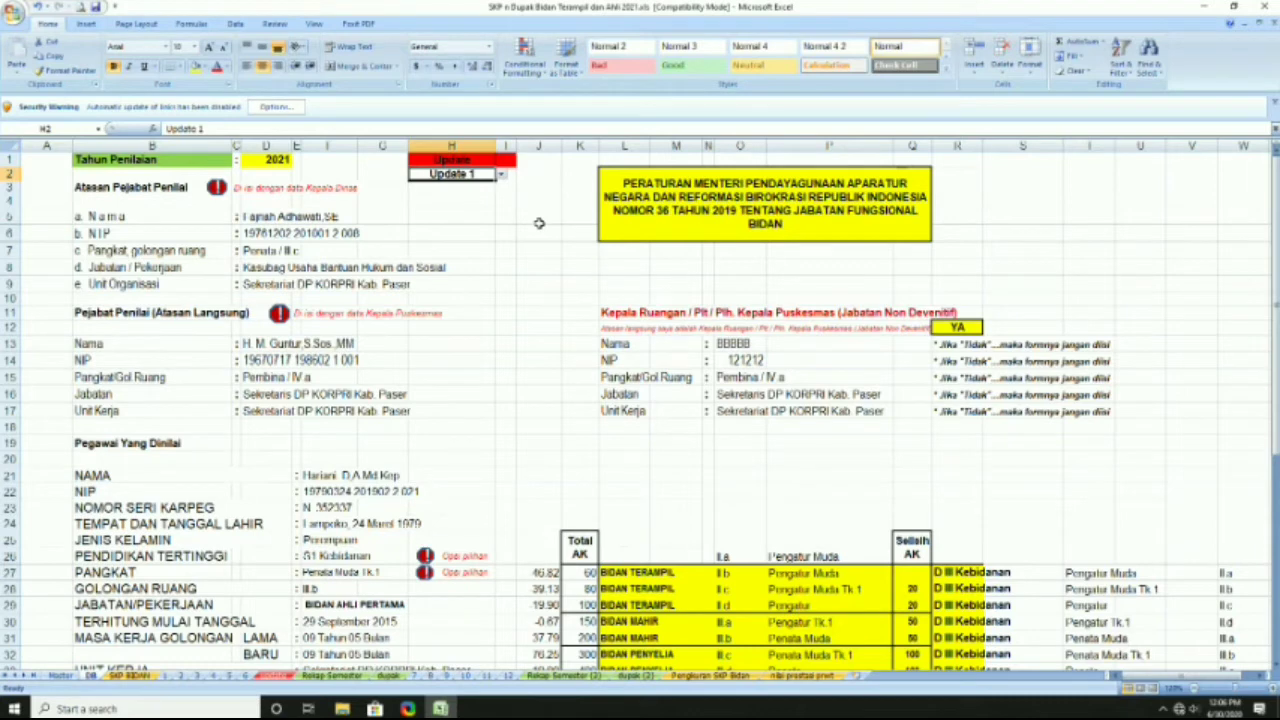
click(501, 175)
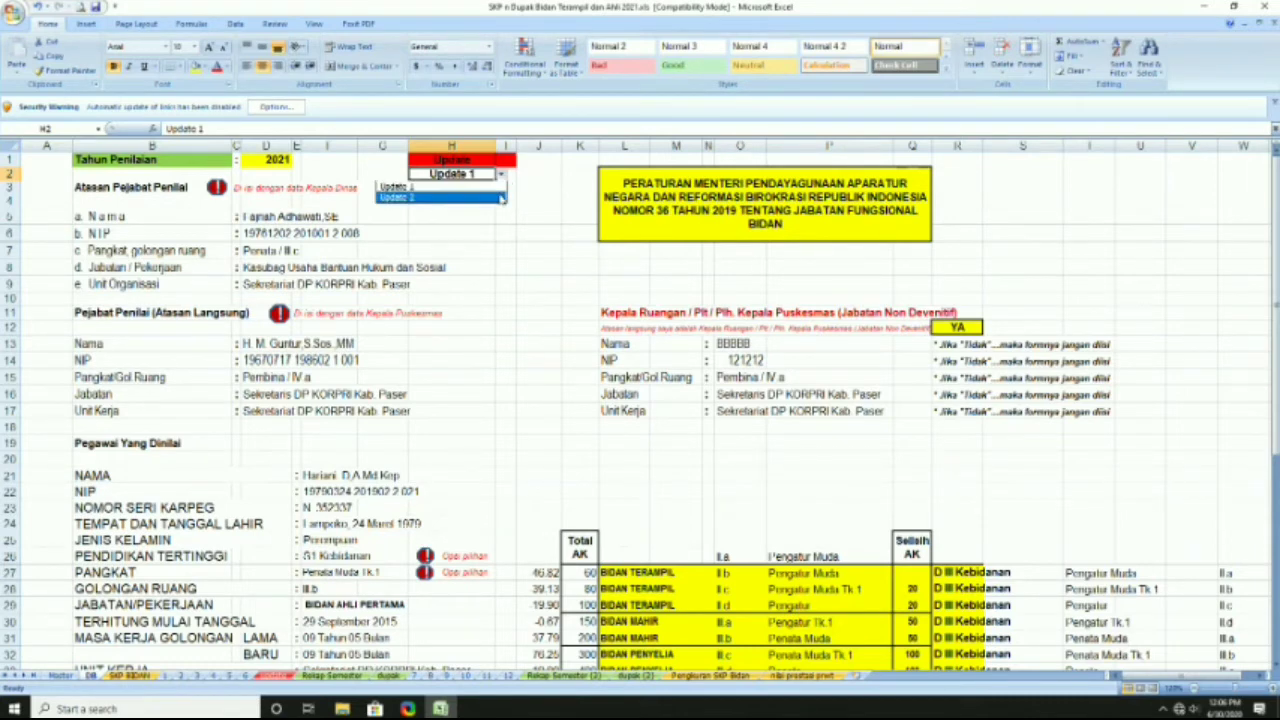
click(500, 197)
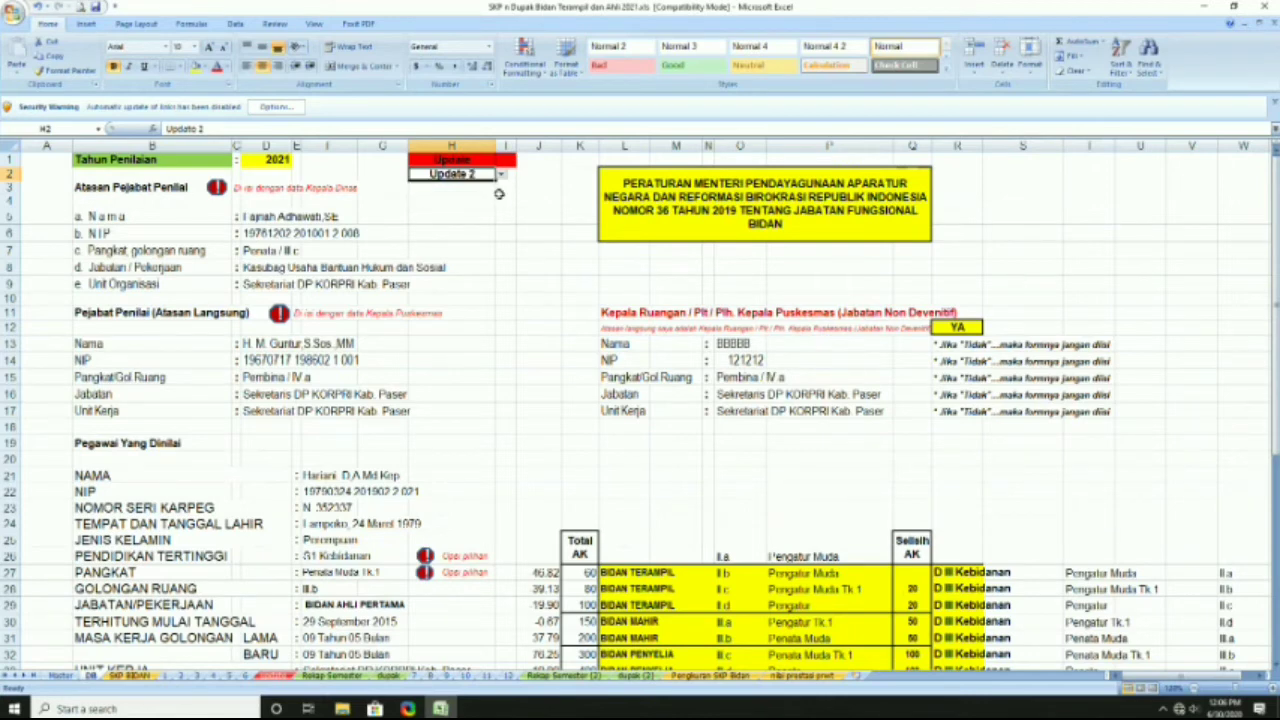
click(504, 181)
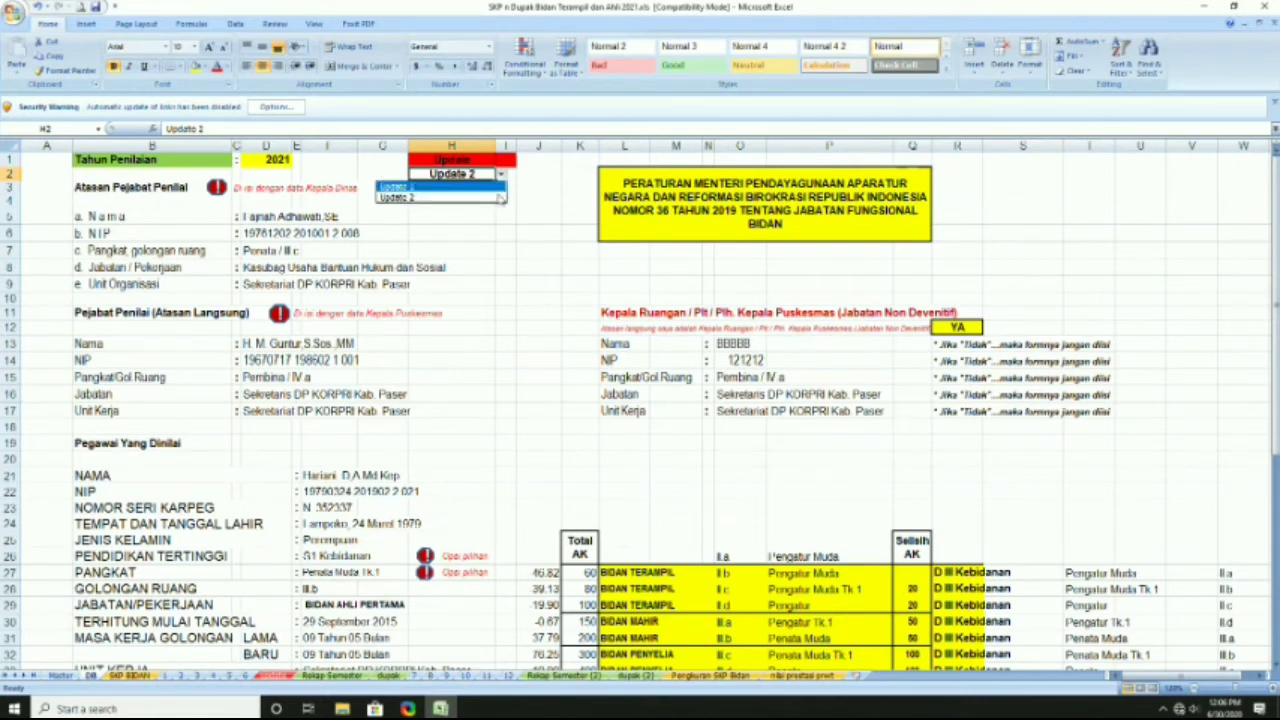
click(497, 198)
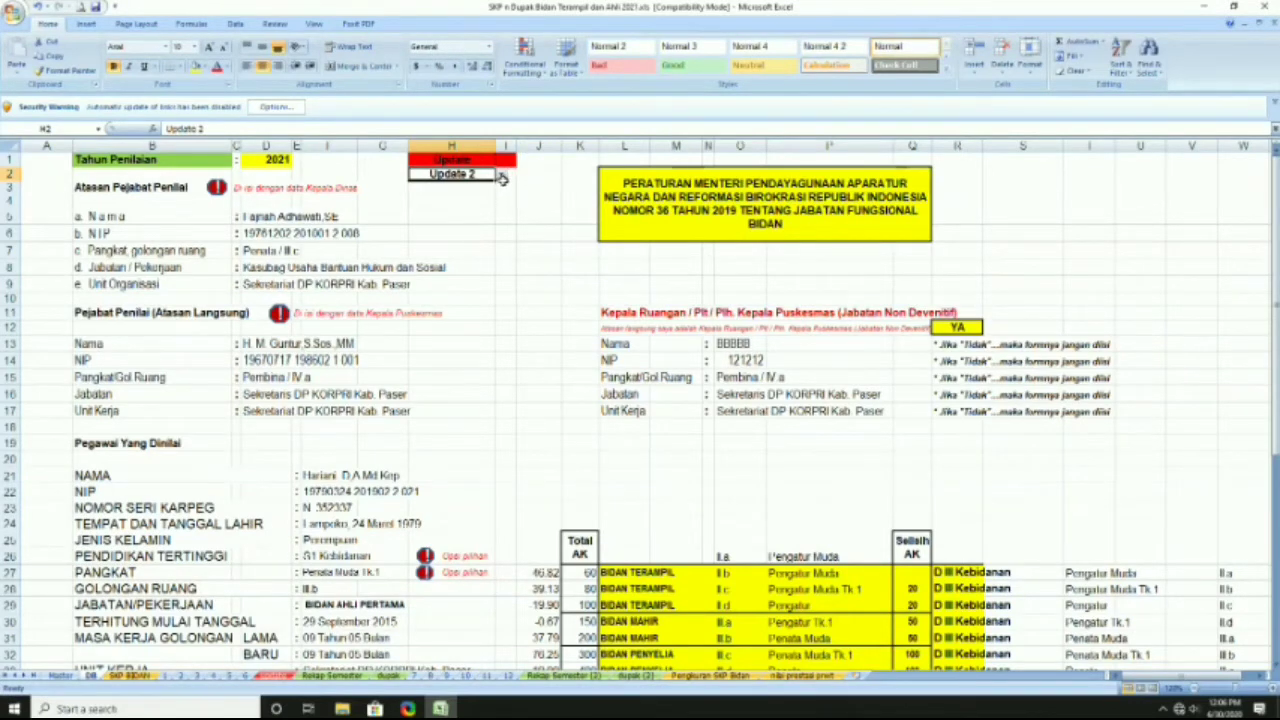
click(502, 176)
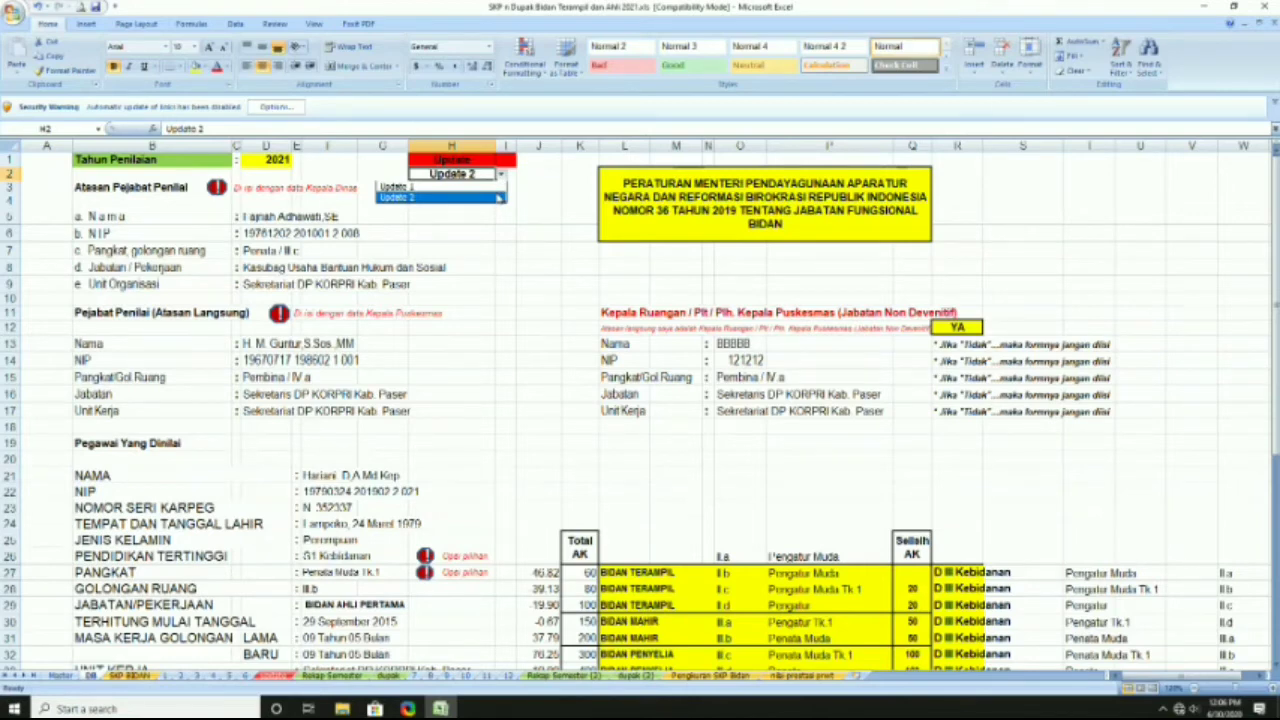
click(498, 198)
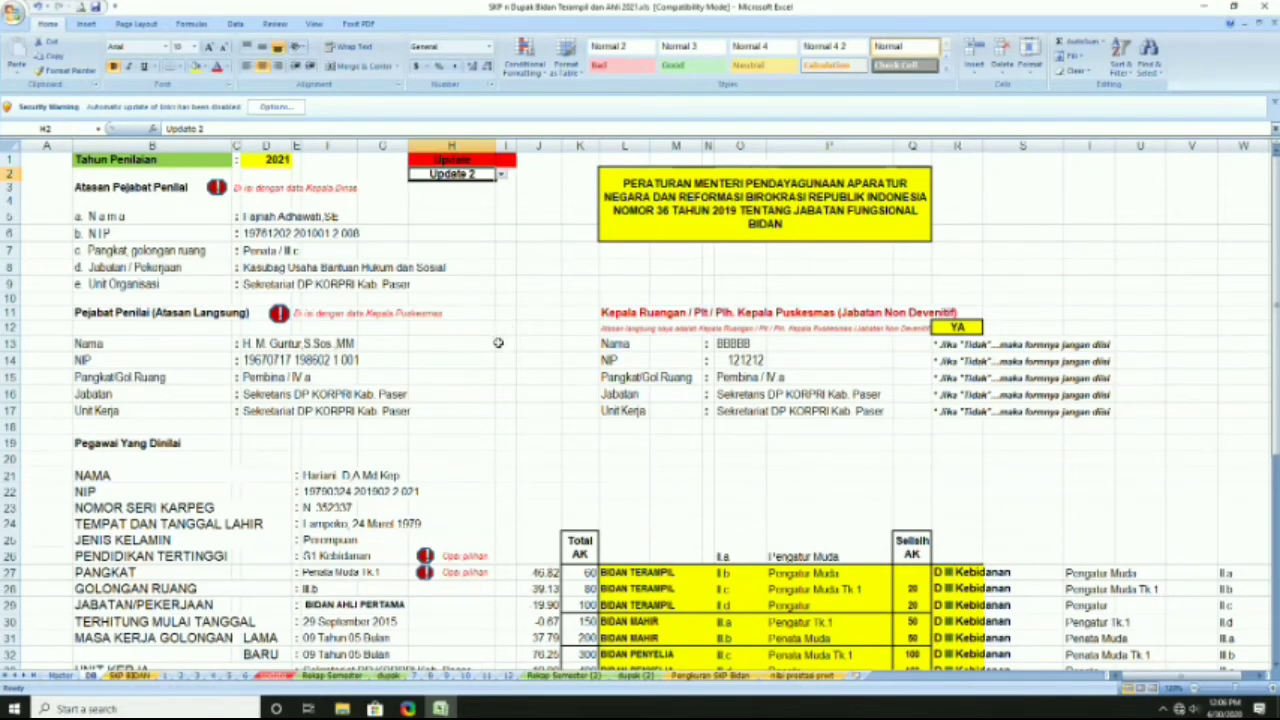
Review the employee data on the DB sheet, the targets on SKP BIDAN and the January 2021 realisation on sheet 1.
scroll(498, 343, down, 4)
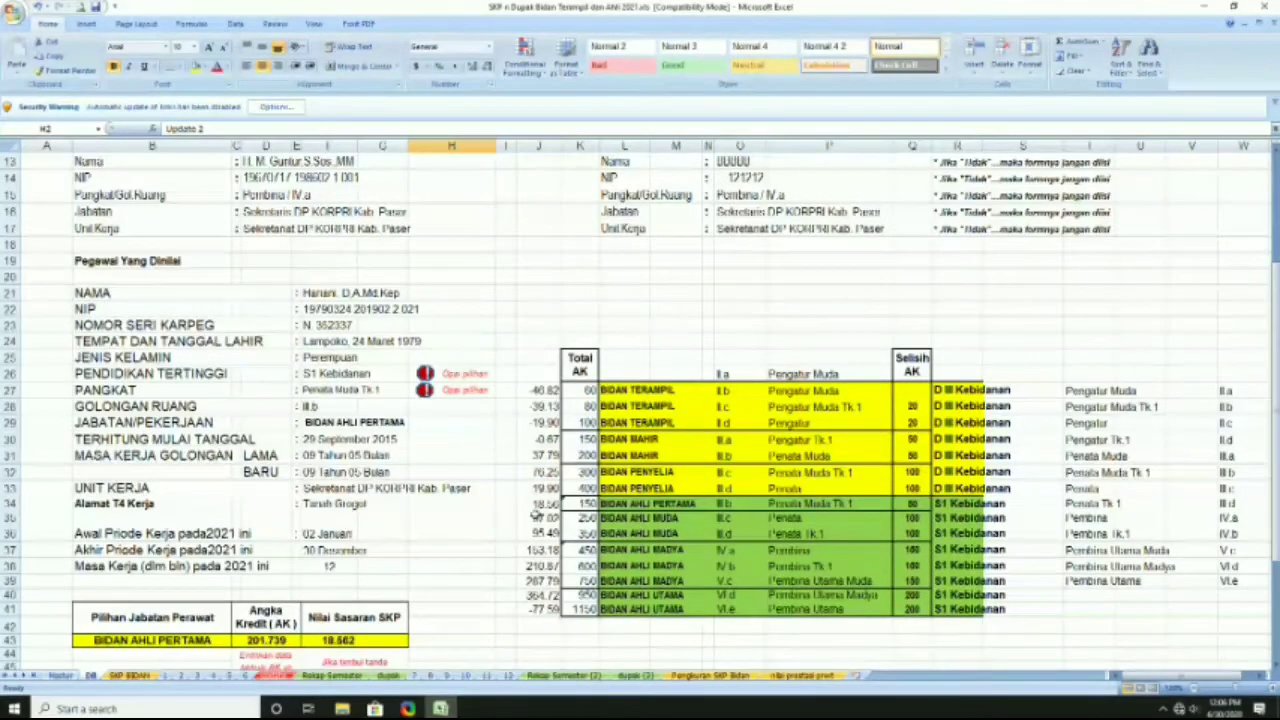
scroll(521, 488, down, 3)
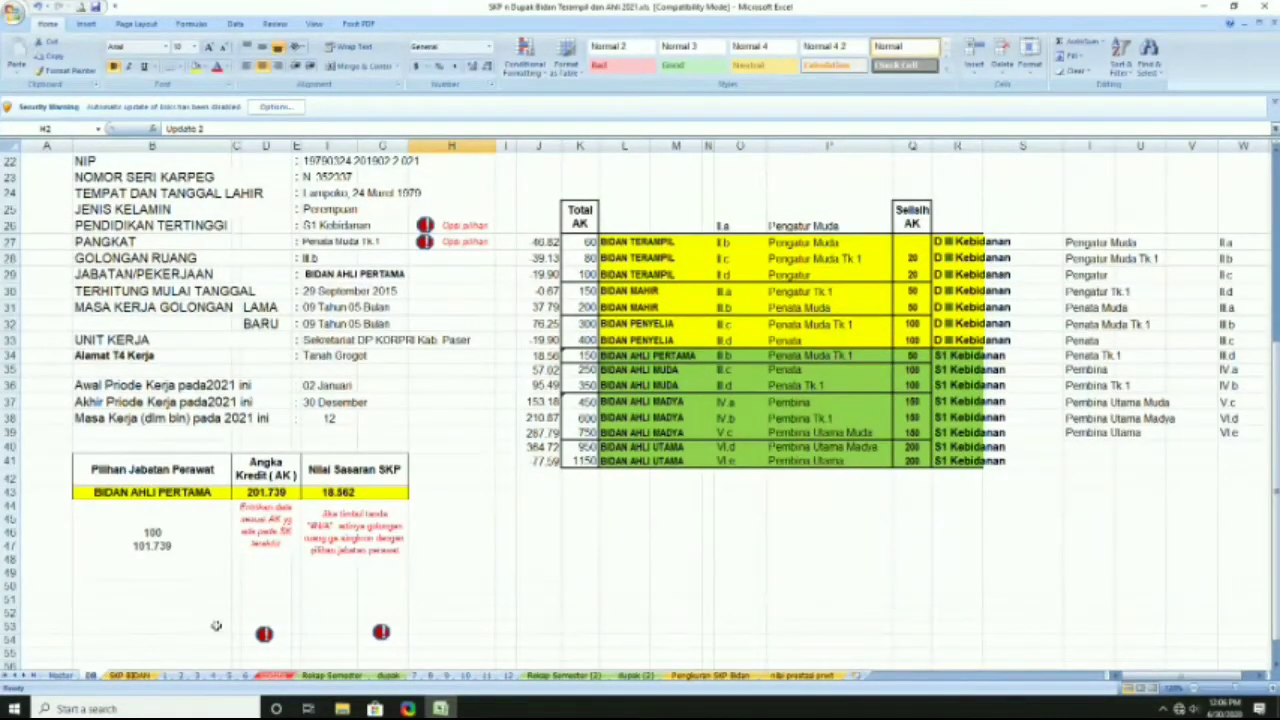
click(130, 676)
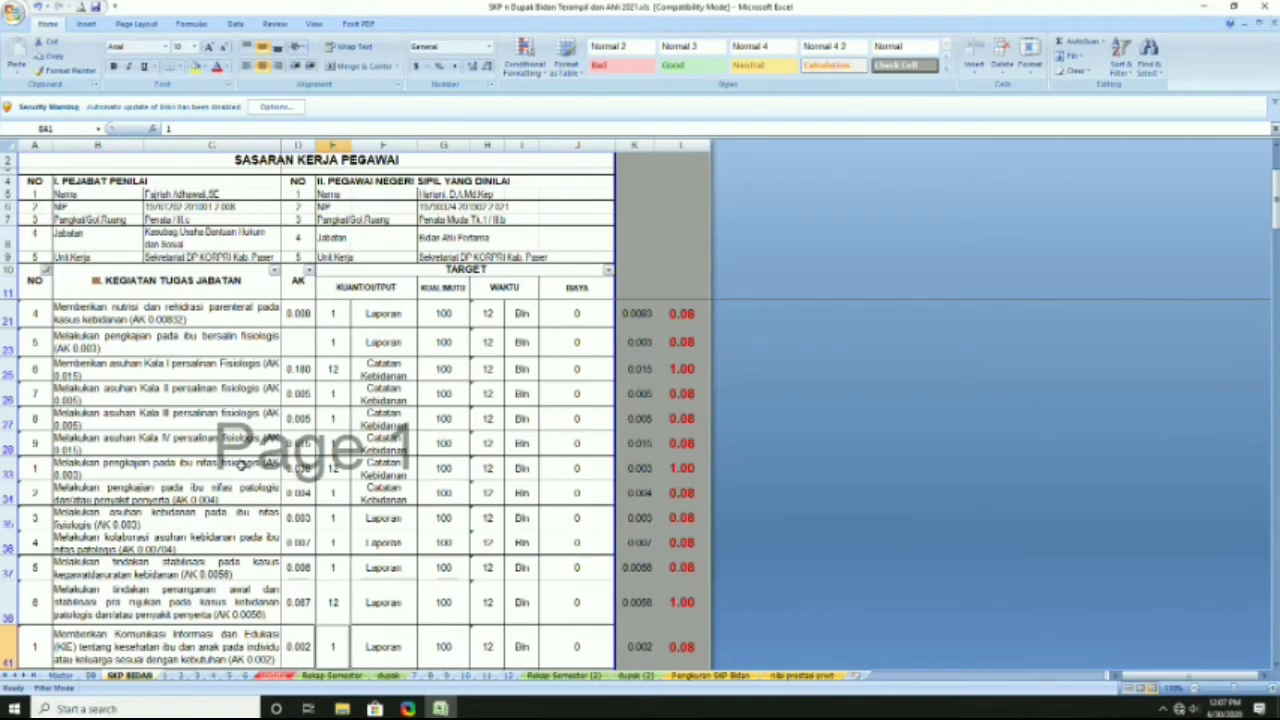
scroll(400, 510, down, 2)
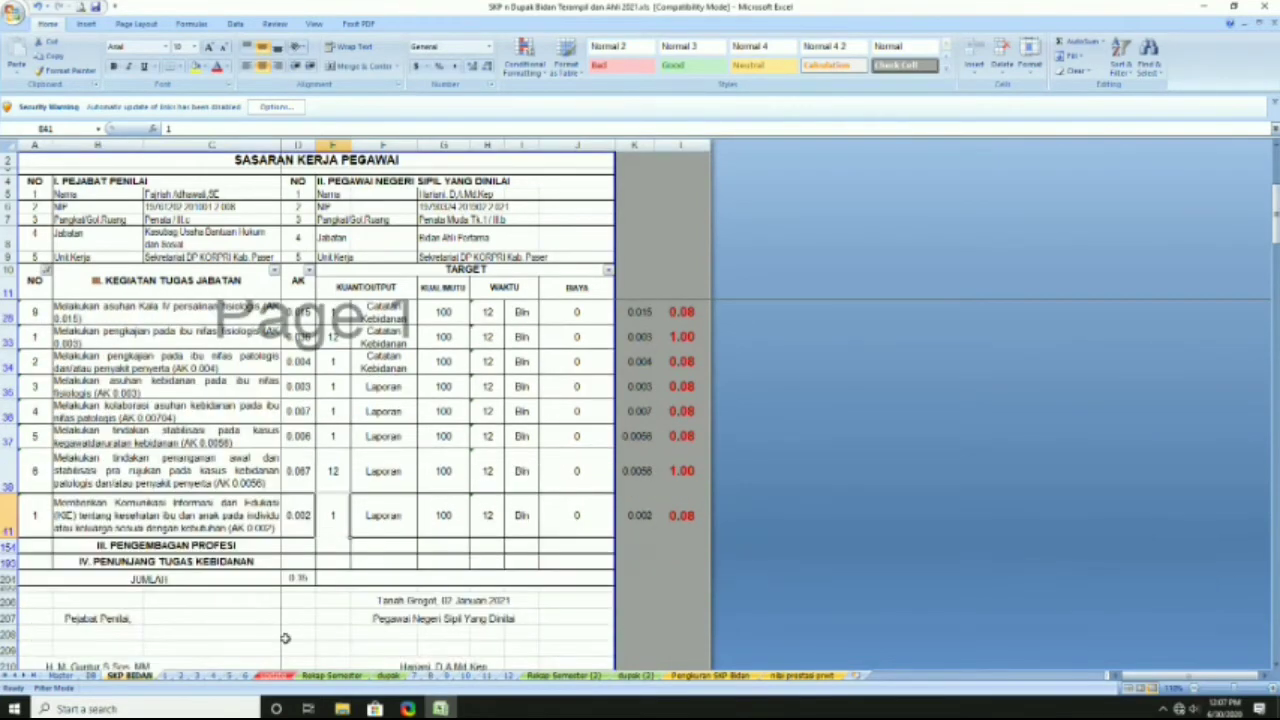
click(170, 677)
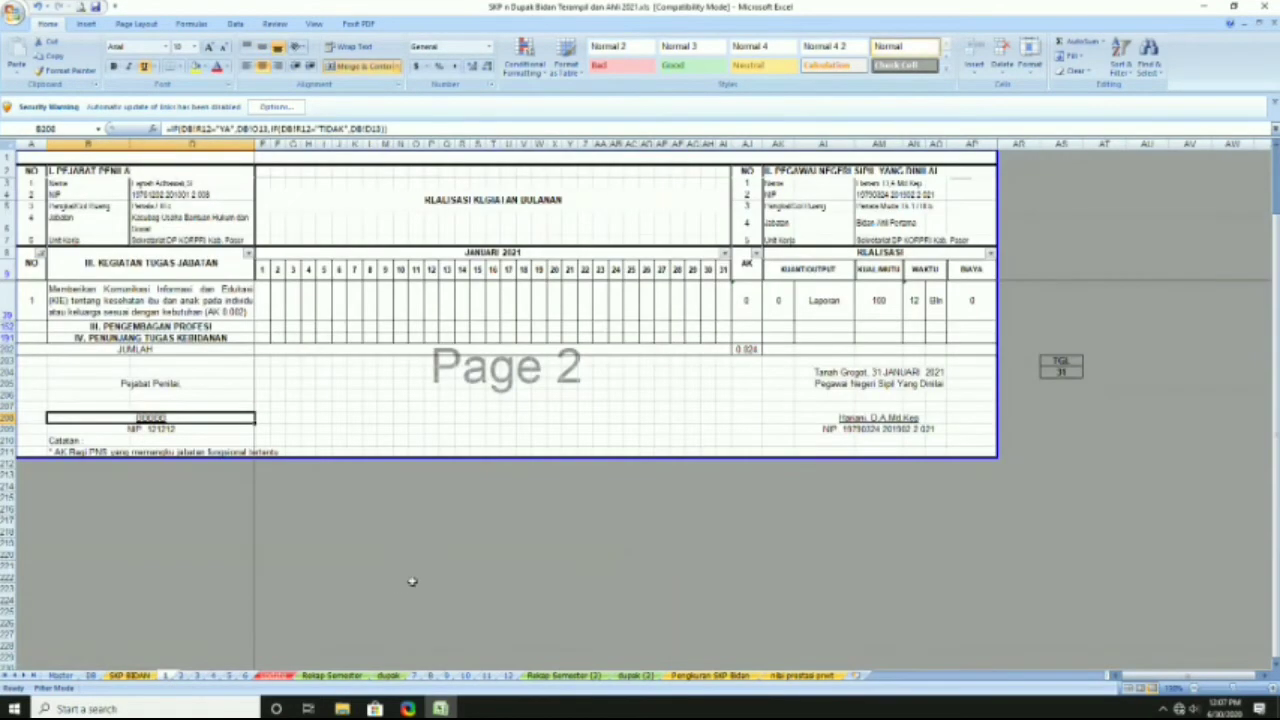
scroll(414, 582, up, 3)
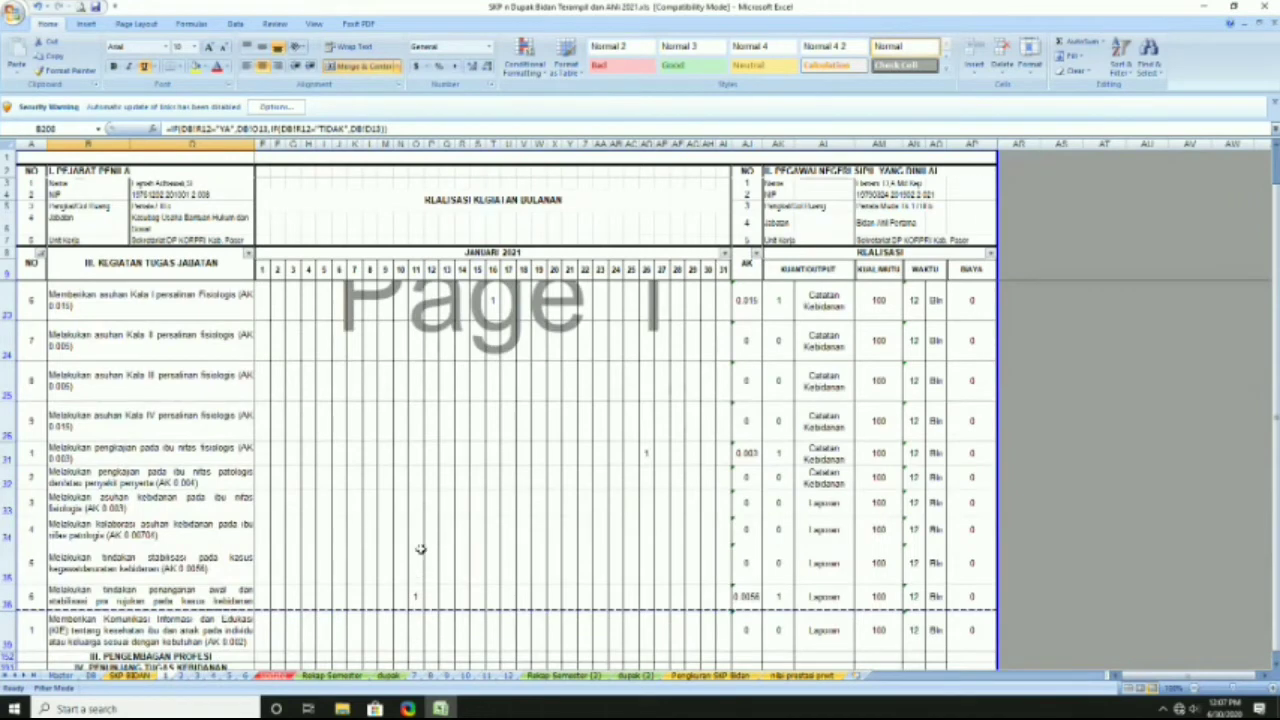
On sheet 1, shade the 10 January column from row 10 down to the row above JUMLAH with the 12.5% Gray pattern.
scroll(424, 547, up, 3)
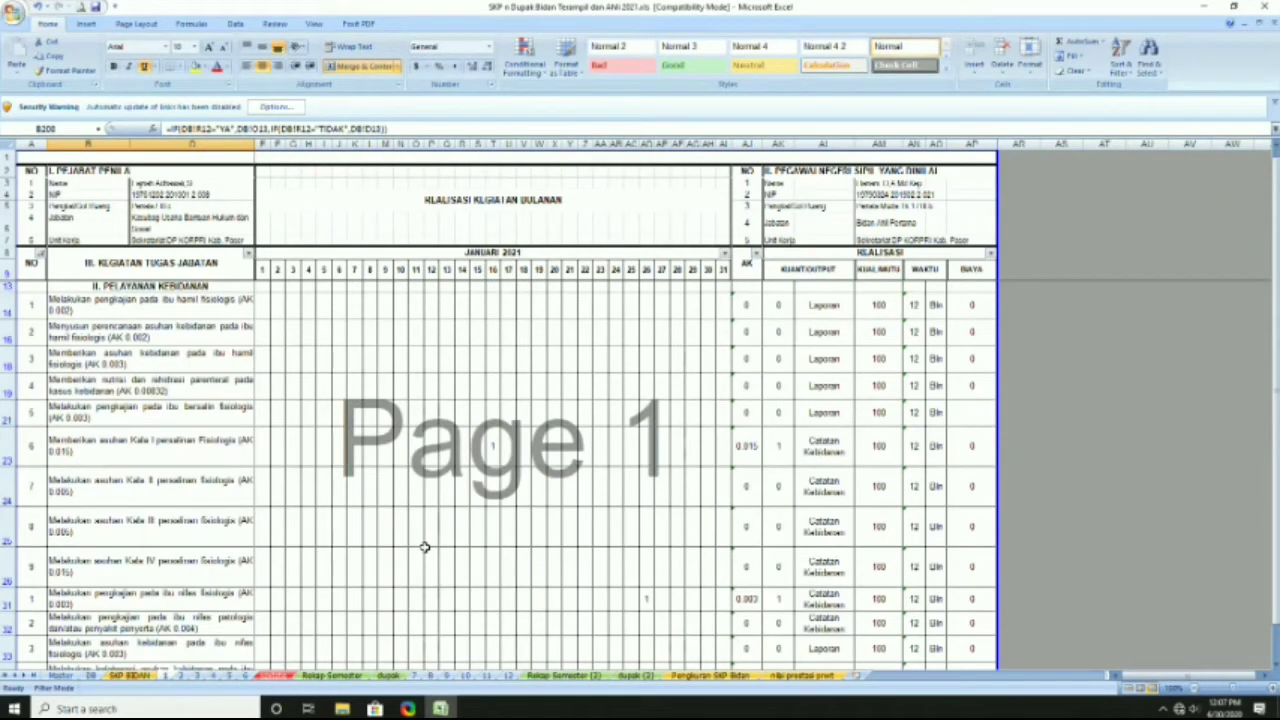
scroll(423, 541, up, 1)
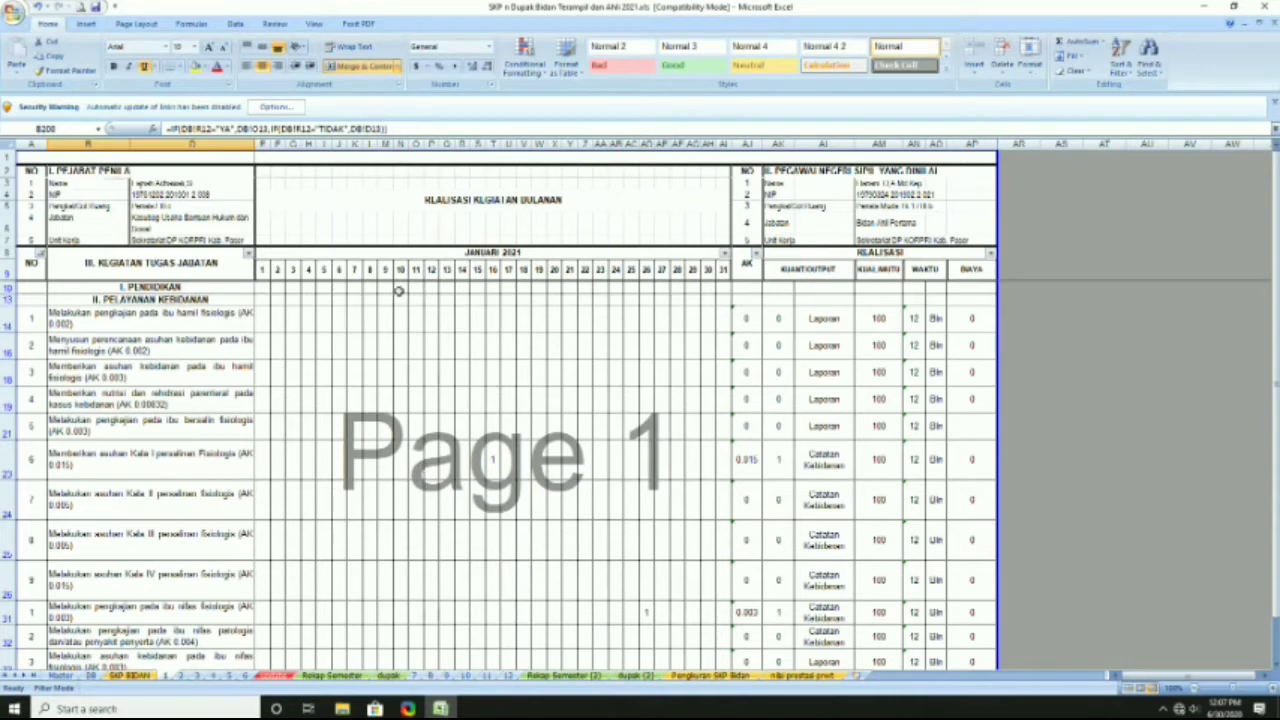
drag(398, 291, 396, 628)
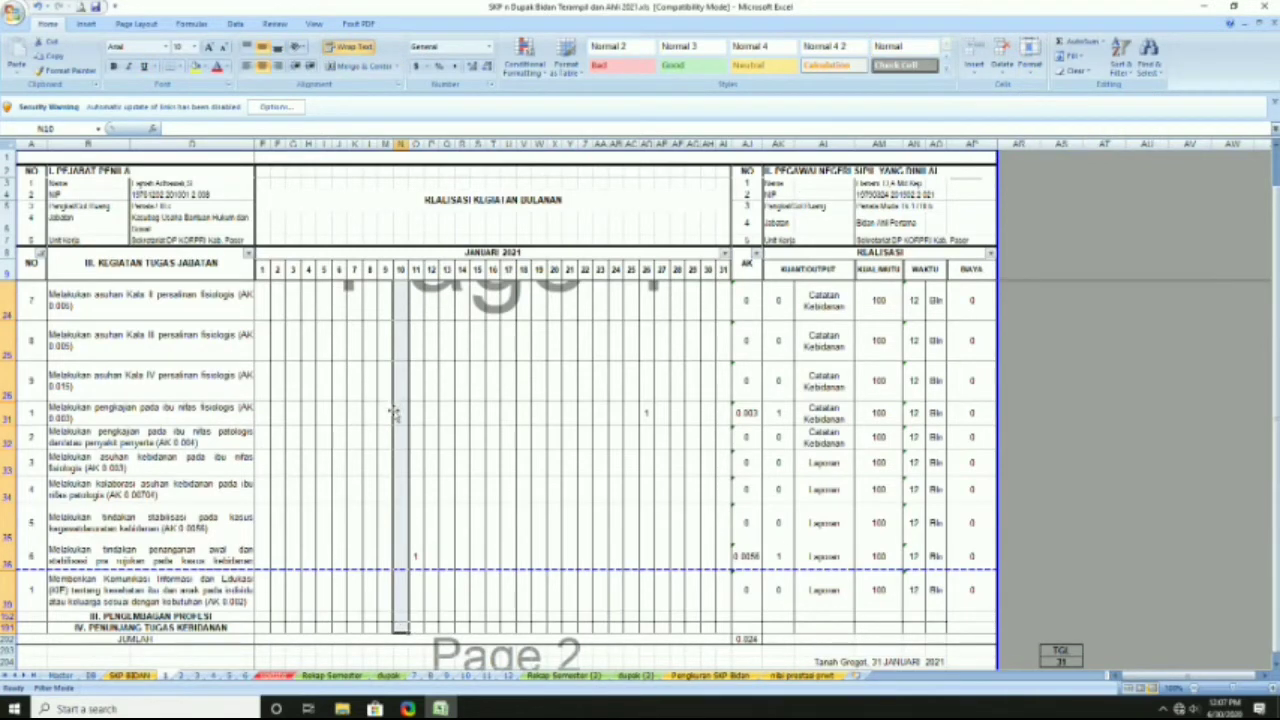
click(1025, 78)
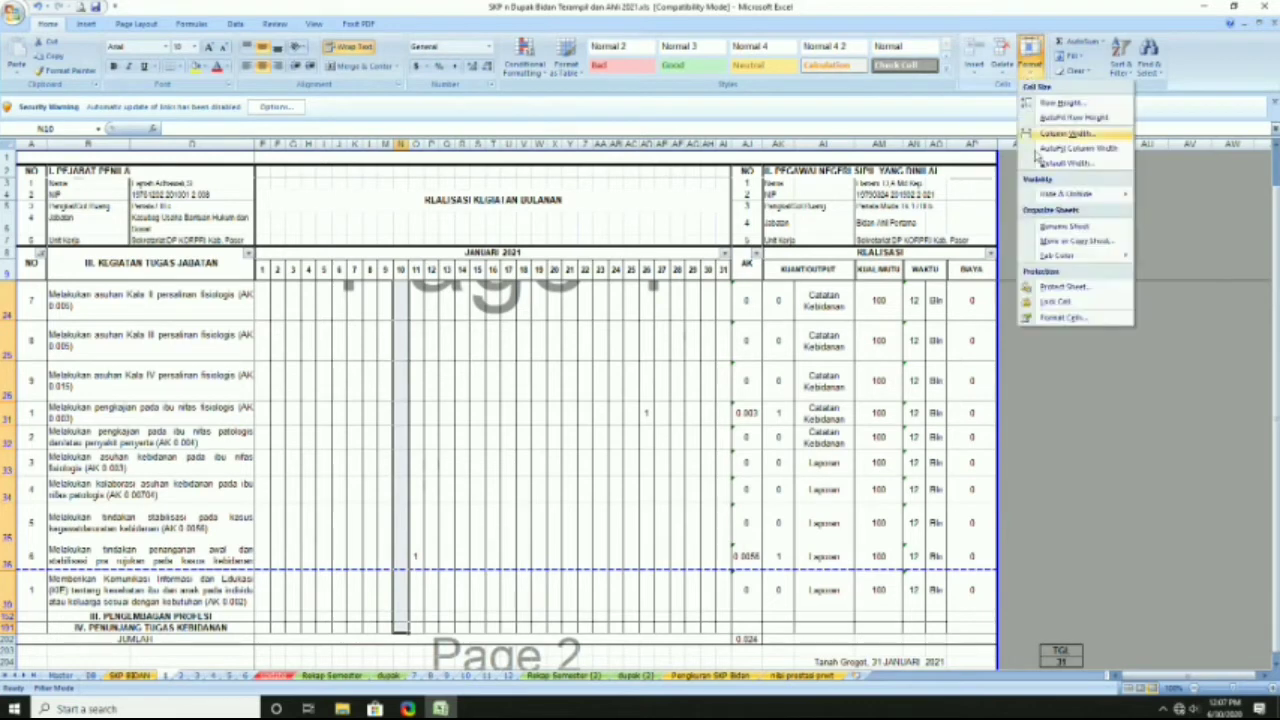
click(1060, 317)
click(560, 200)
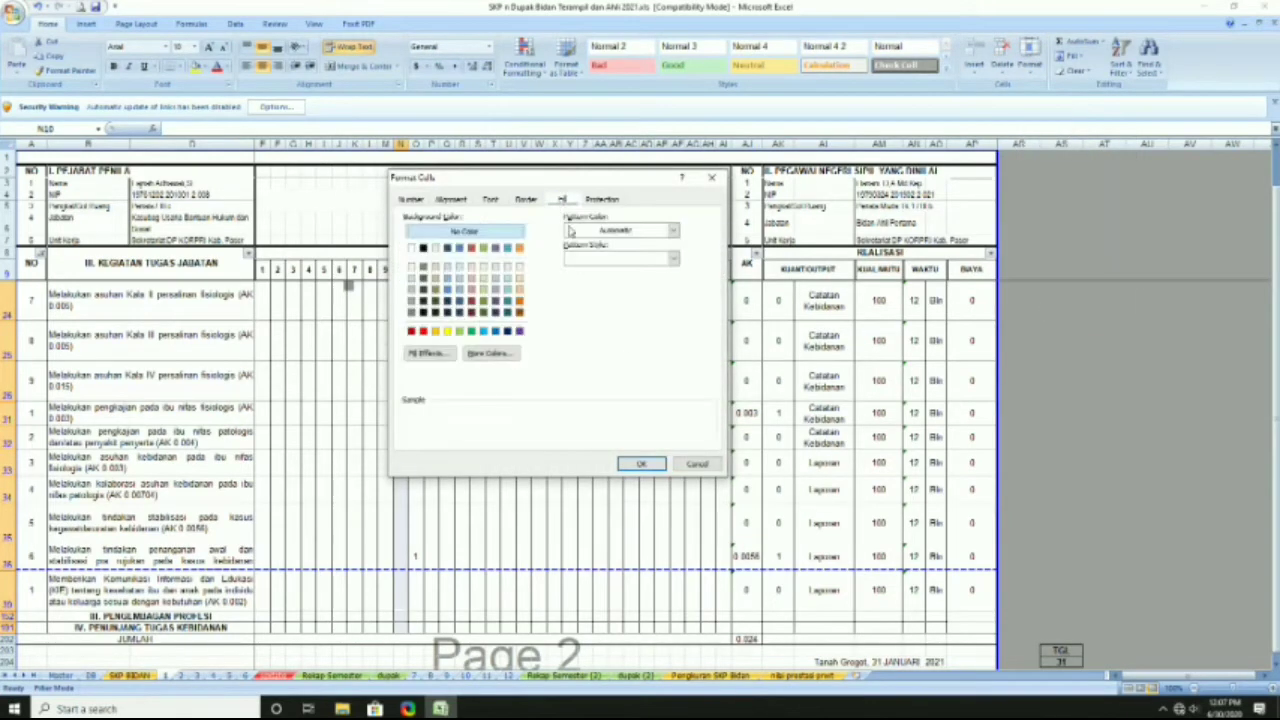
click(607, 262)
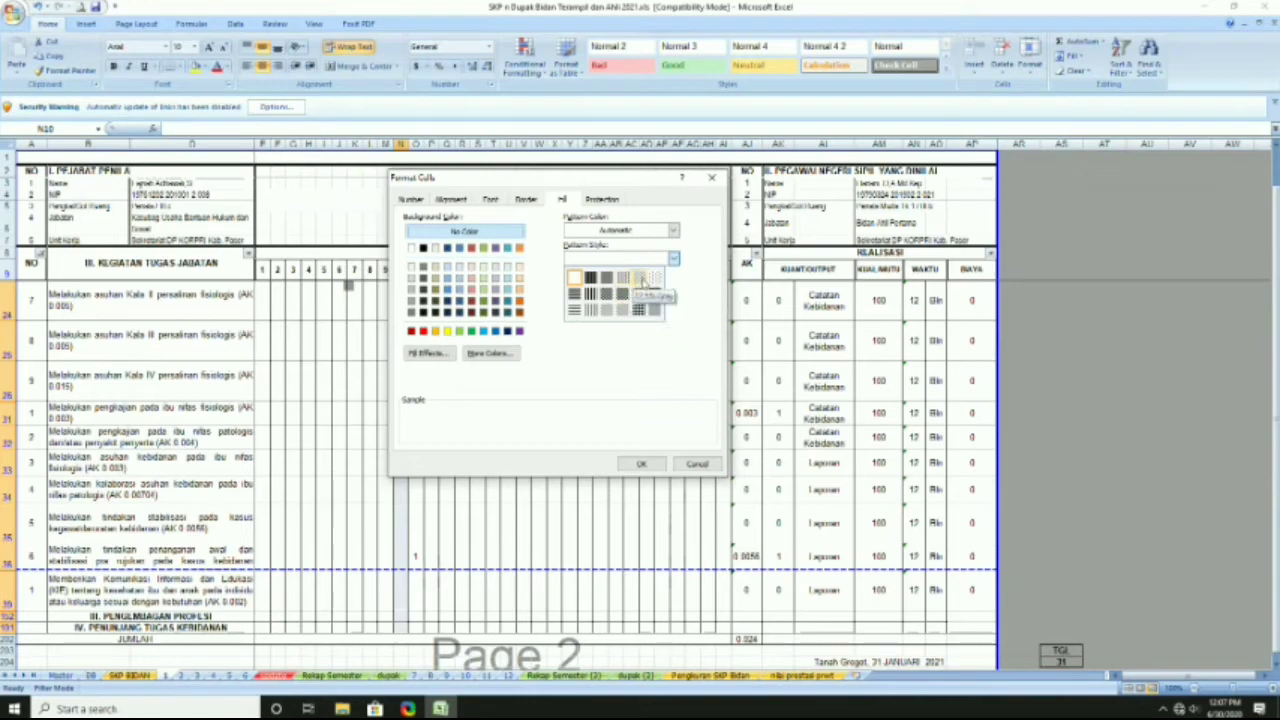
click(640, 281)
click(658, 464)
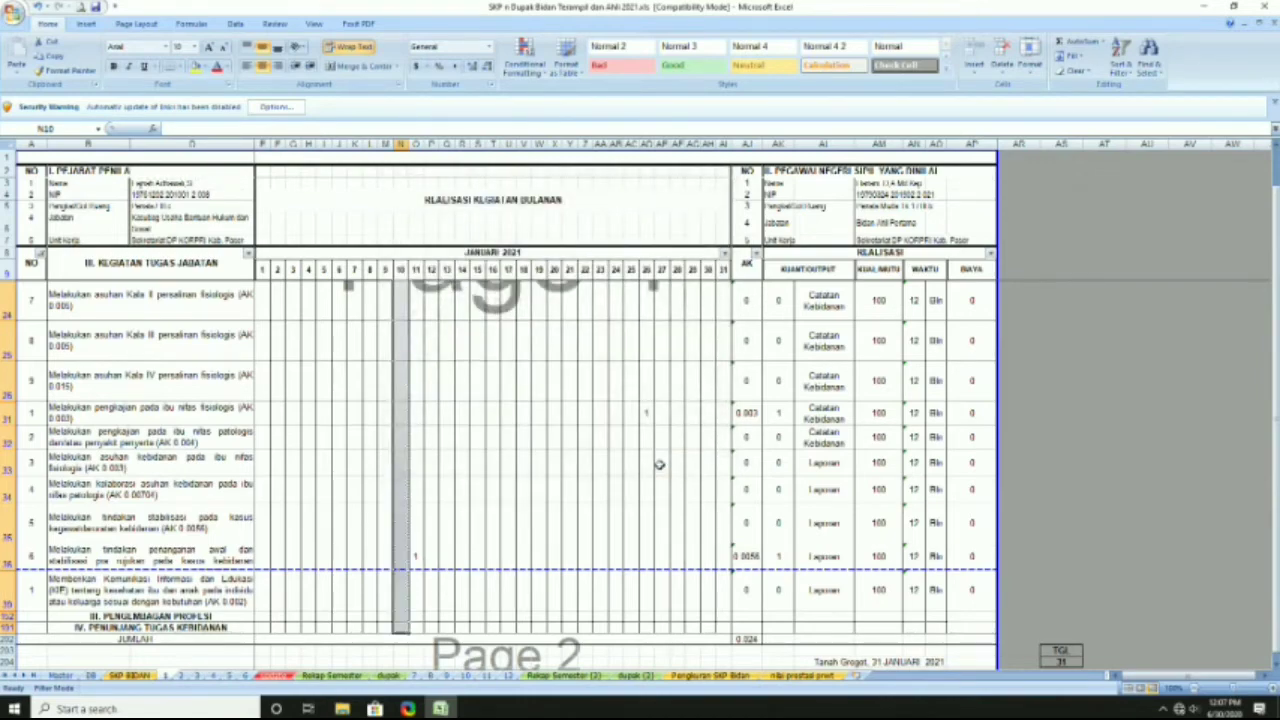
Shade the 5 January column with the same gray pattern, from row 10 down to the row above JUMLAH.
scroll(565, 578, up, 4)
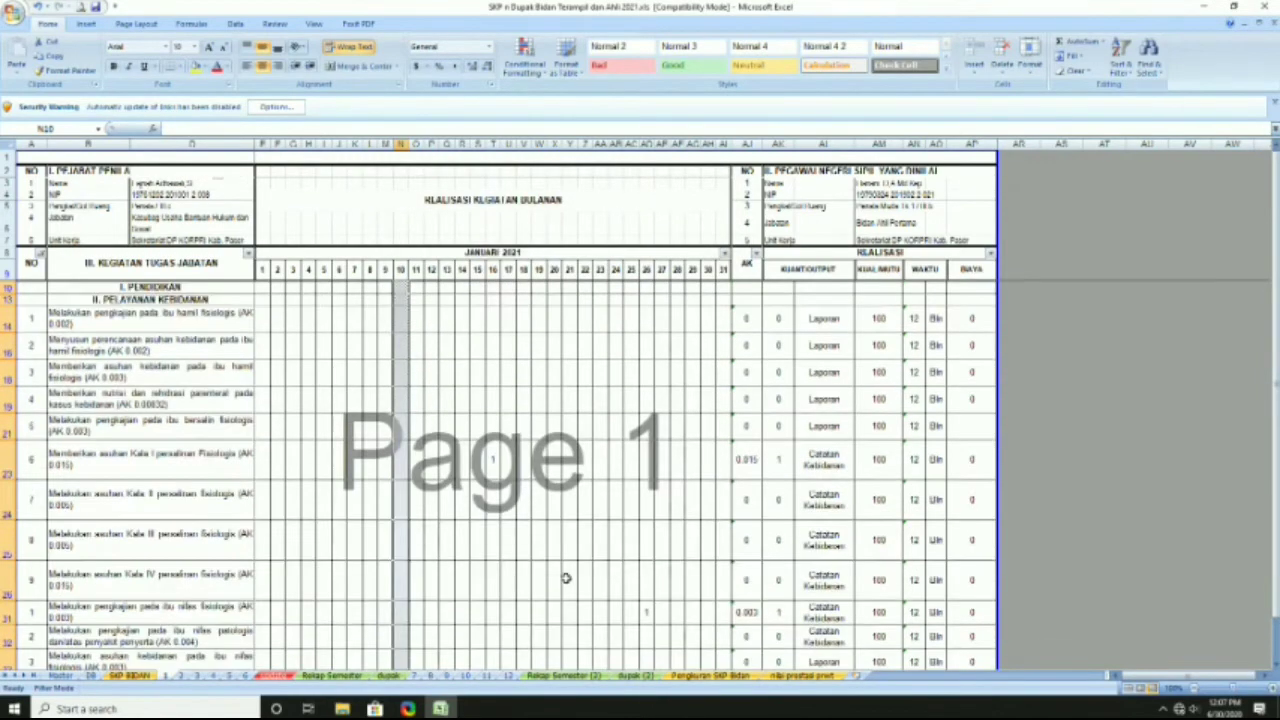
drag(326, 287, 329, 634)
scroll(470, 600, up, 4)
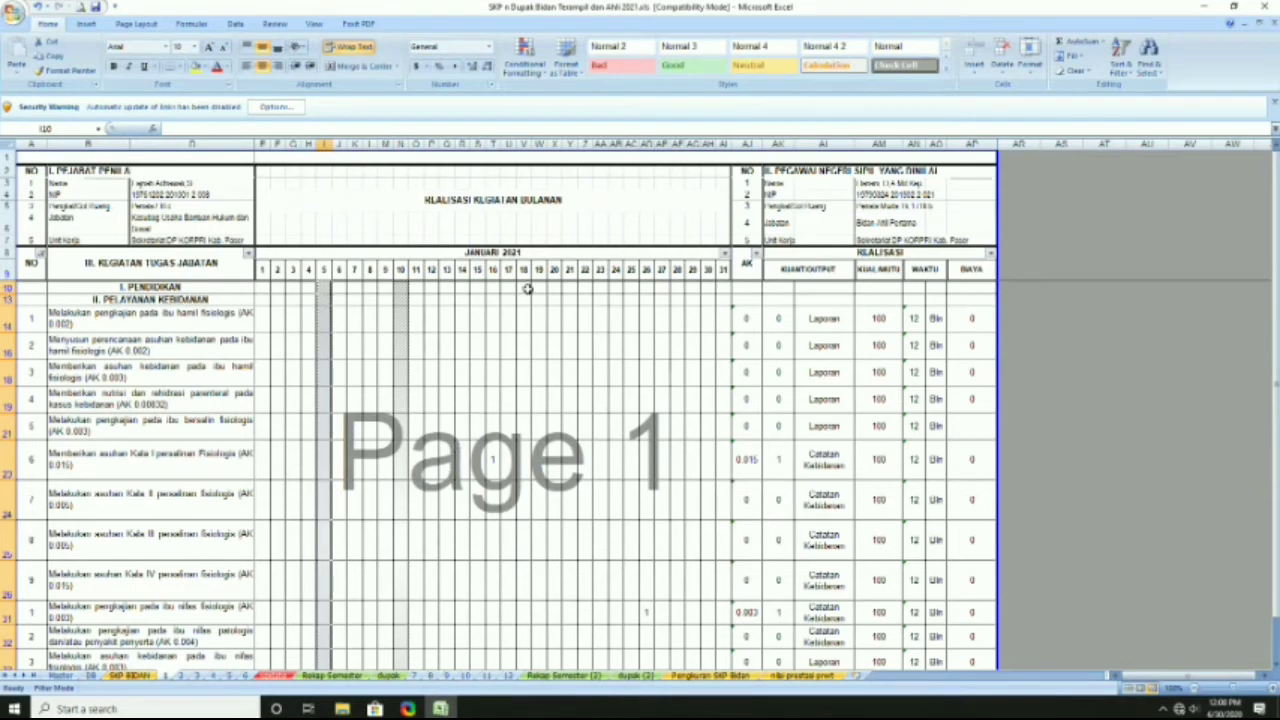
Shade the 18 January column with the 12.5% Gray pattern, from row 10 down to the row above JUMLAH.
drag(523, 290, 523, 630)
click(1030, 52)
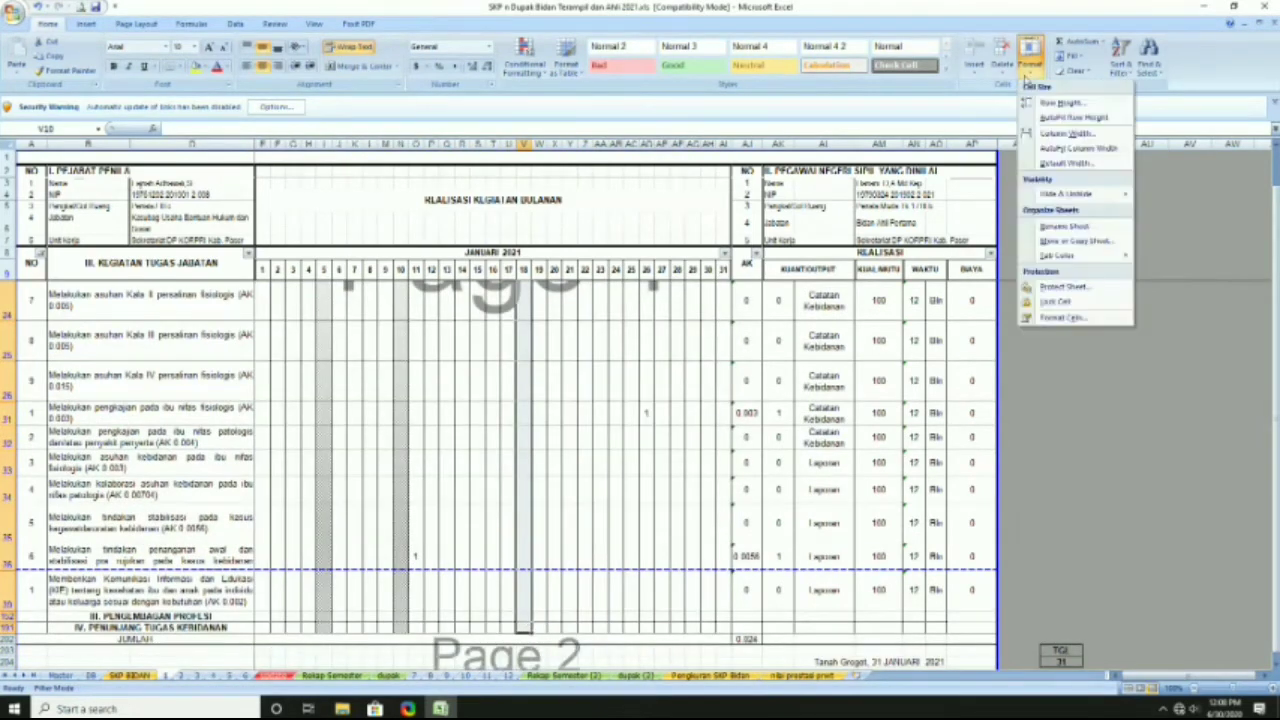
click(1066, 319)
click(604, 259)
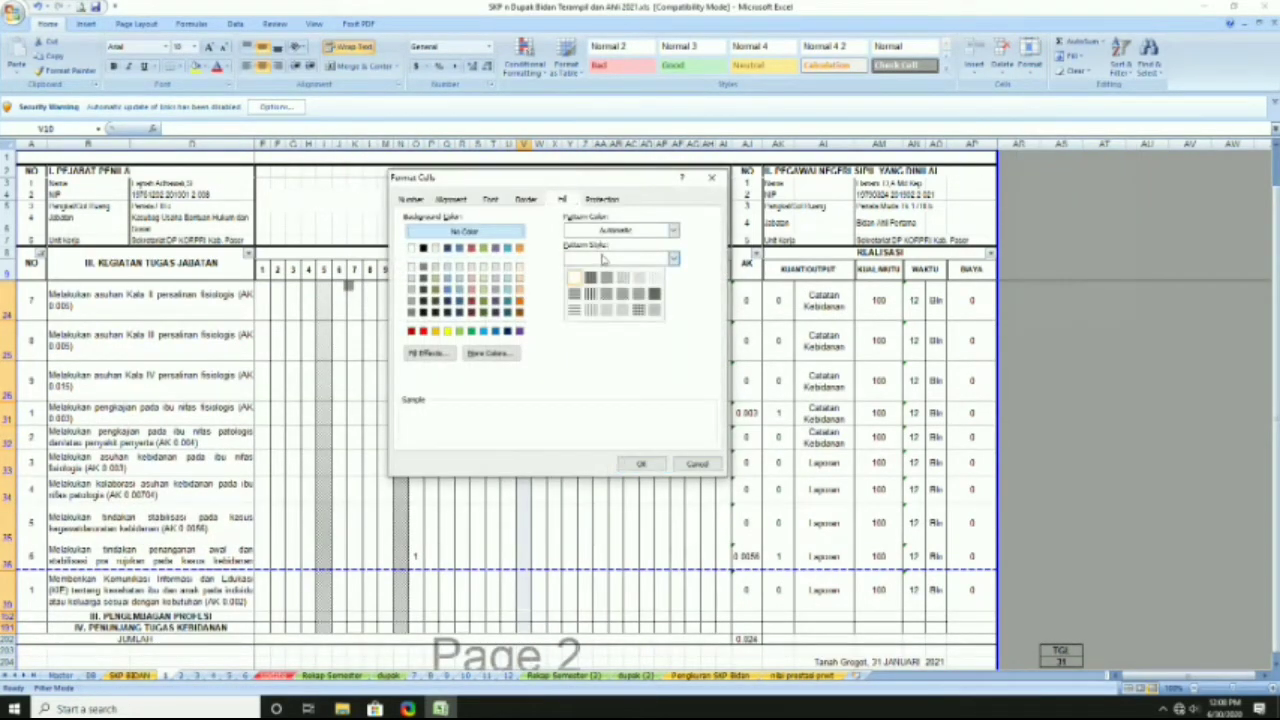
click(638, 281)
click(645, 463)
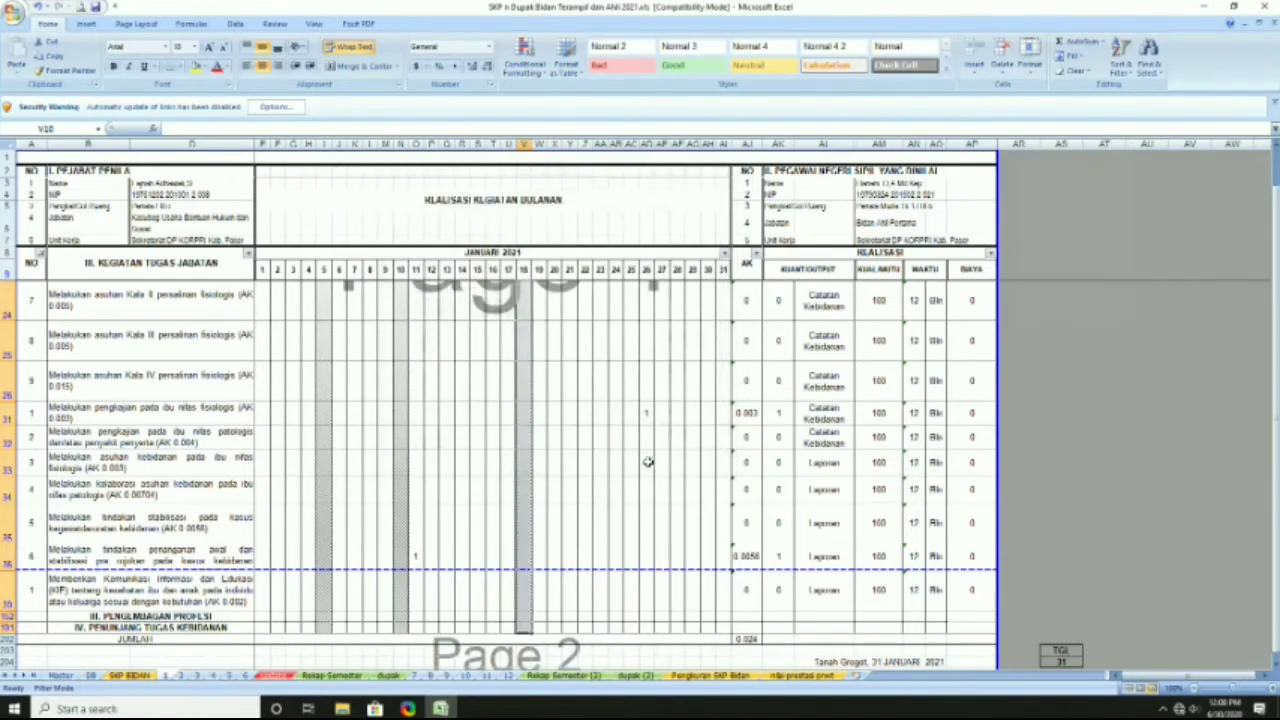
Show all rows of the January 2021 realisation by selecting every value in the NO filter.
scroll(606, 472, up, 5)
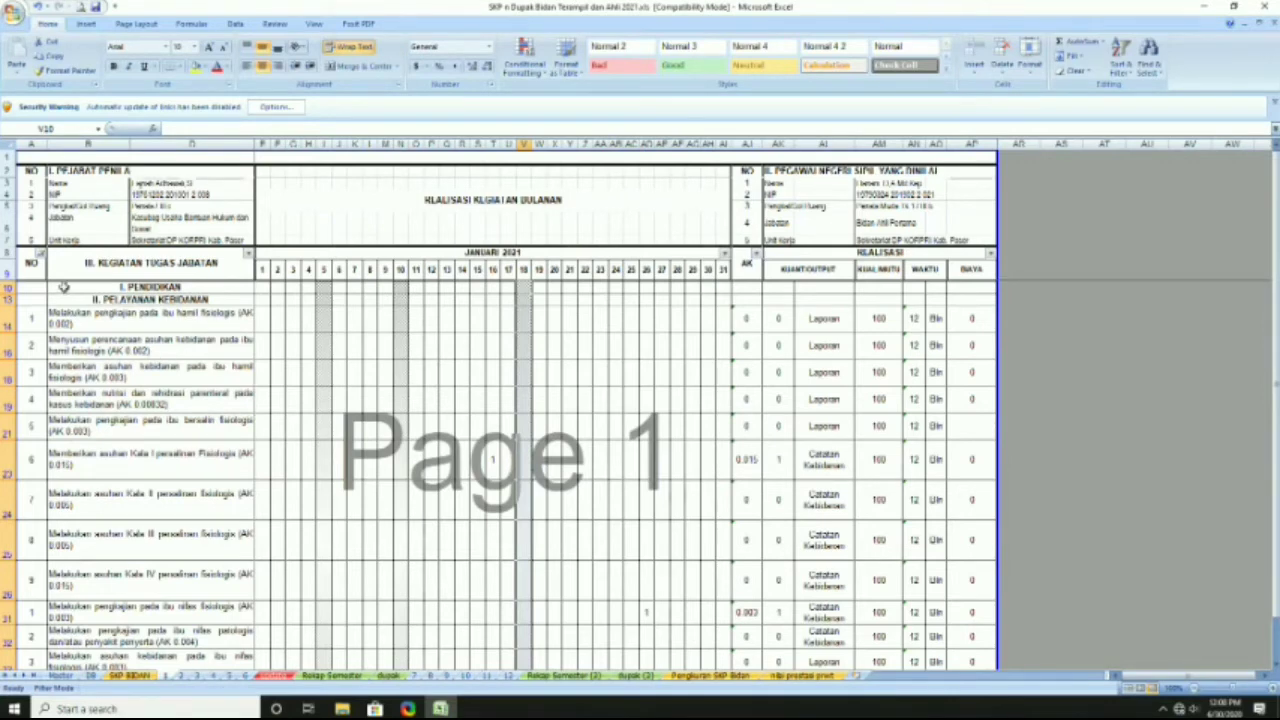
click(41, 253)
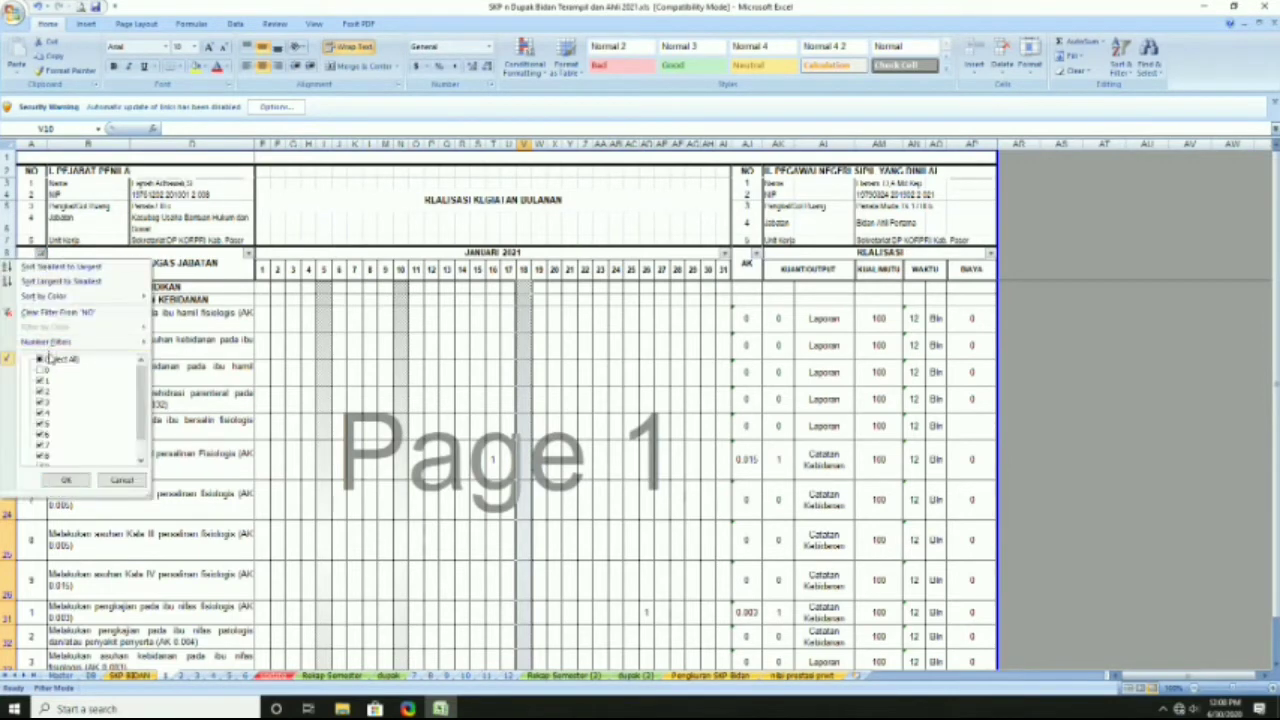
click(66, 480)
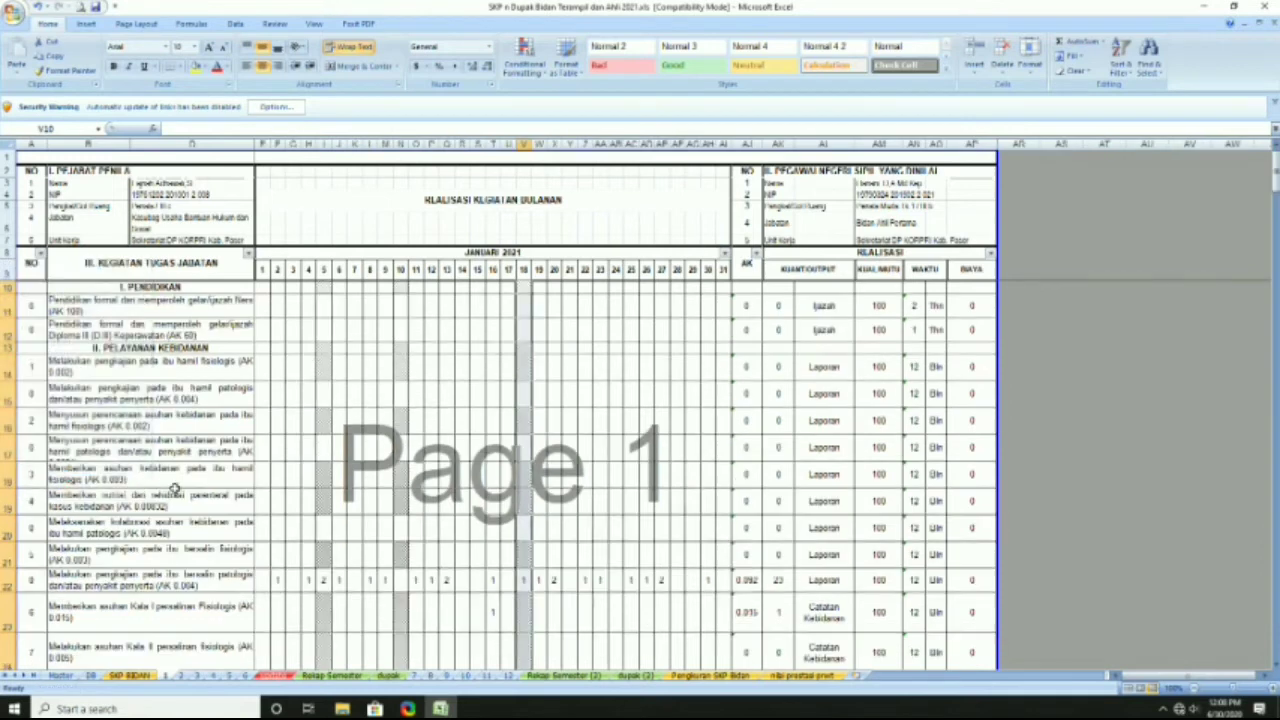
click(446, 477)
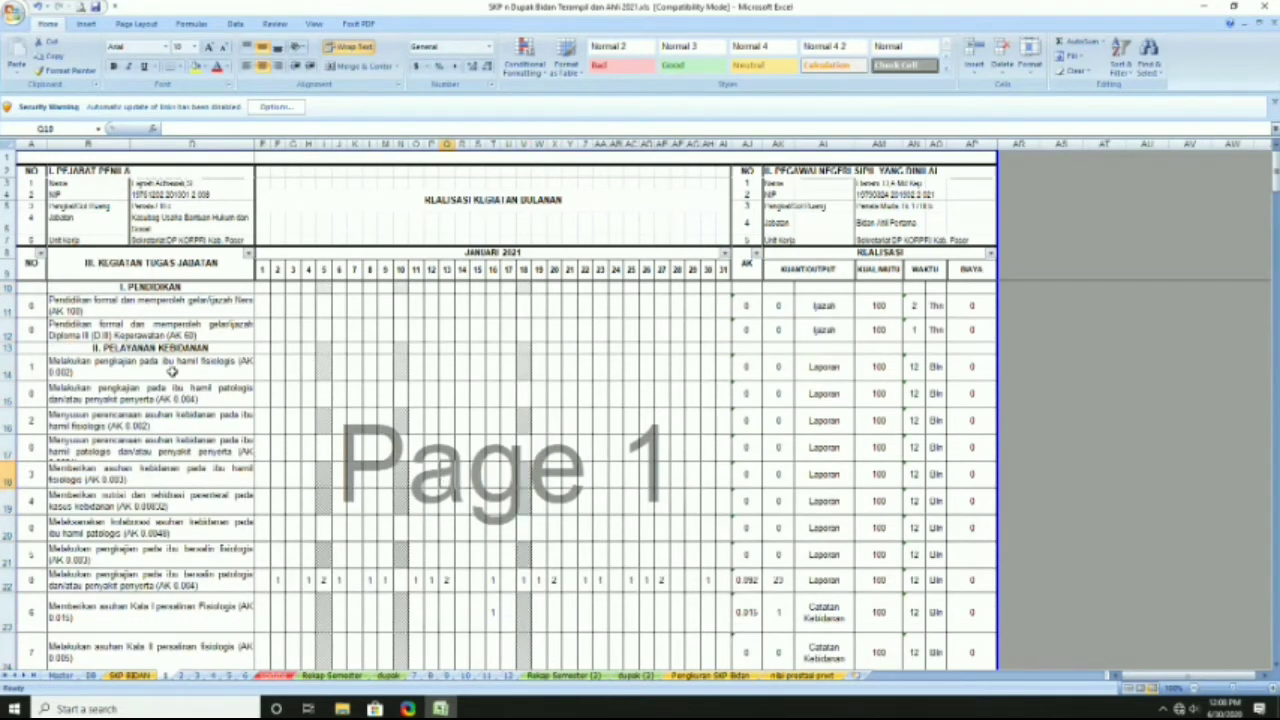
Filter the NO column of the January 2021 realisation to exclude the rows numbered 0.
click(43, 256)
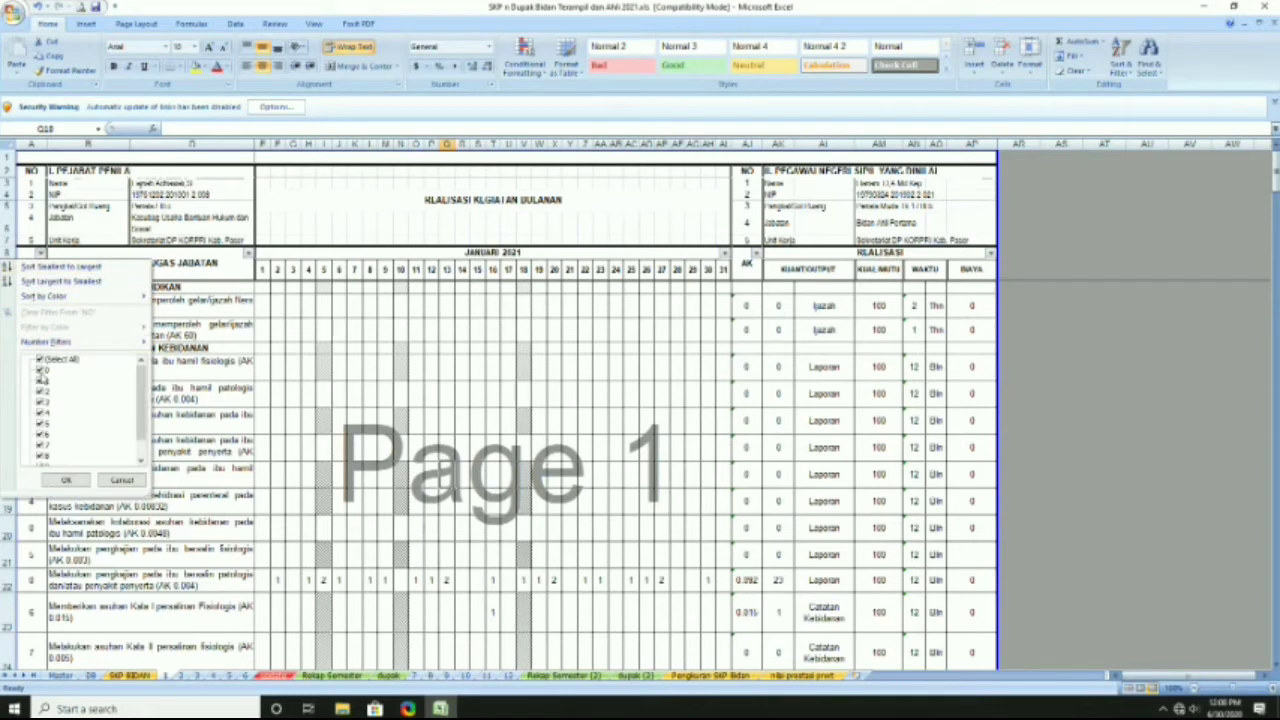
click(40, 370)
click(66, 480)
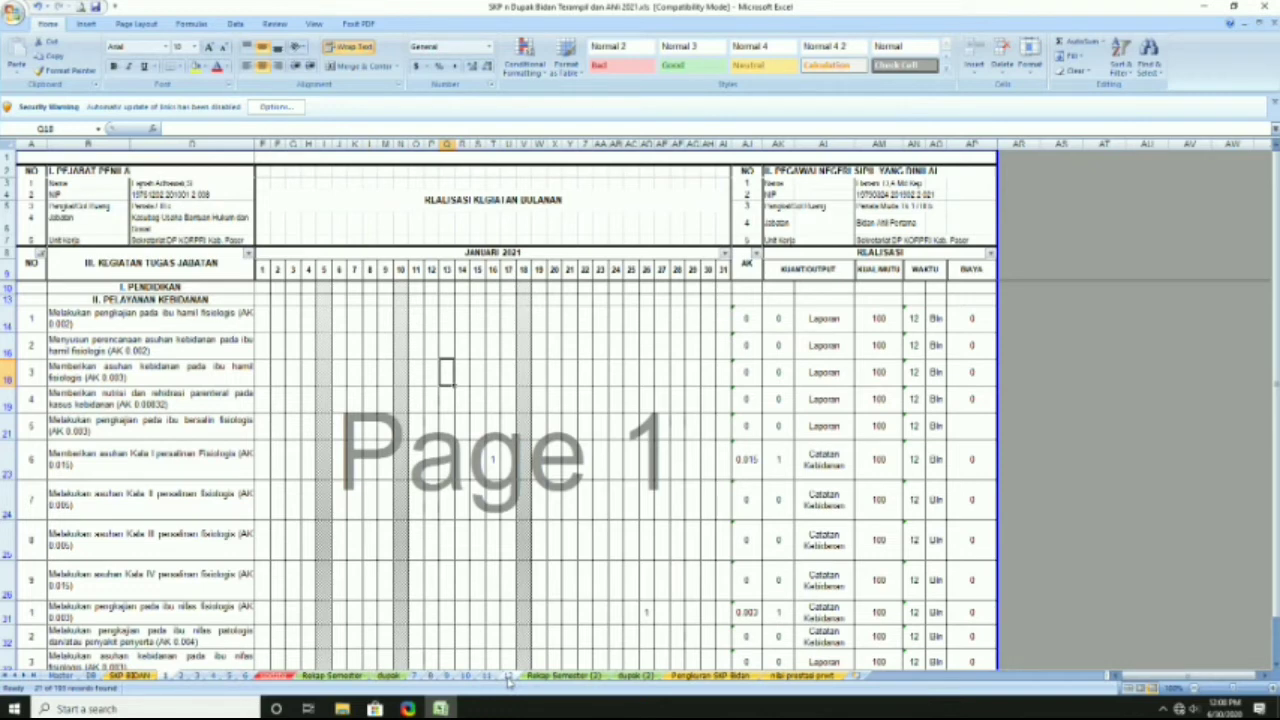
Review the Rekap Semester, dupak, Rekap Semester (2) and dupak (2) sheets.
click(343, 677)
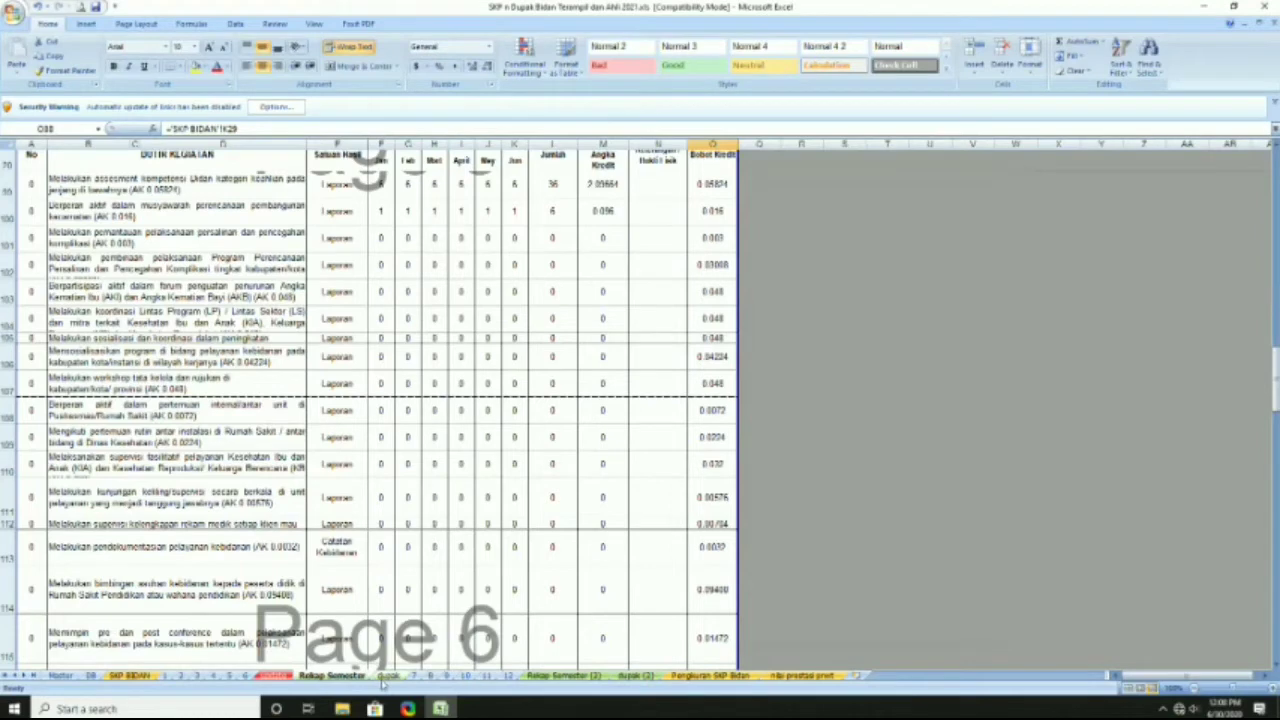
click(389, 677)
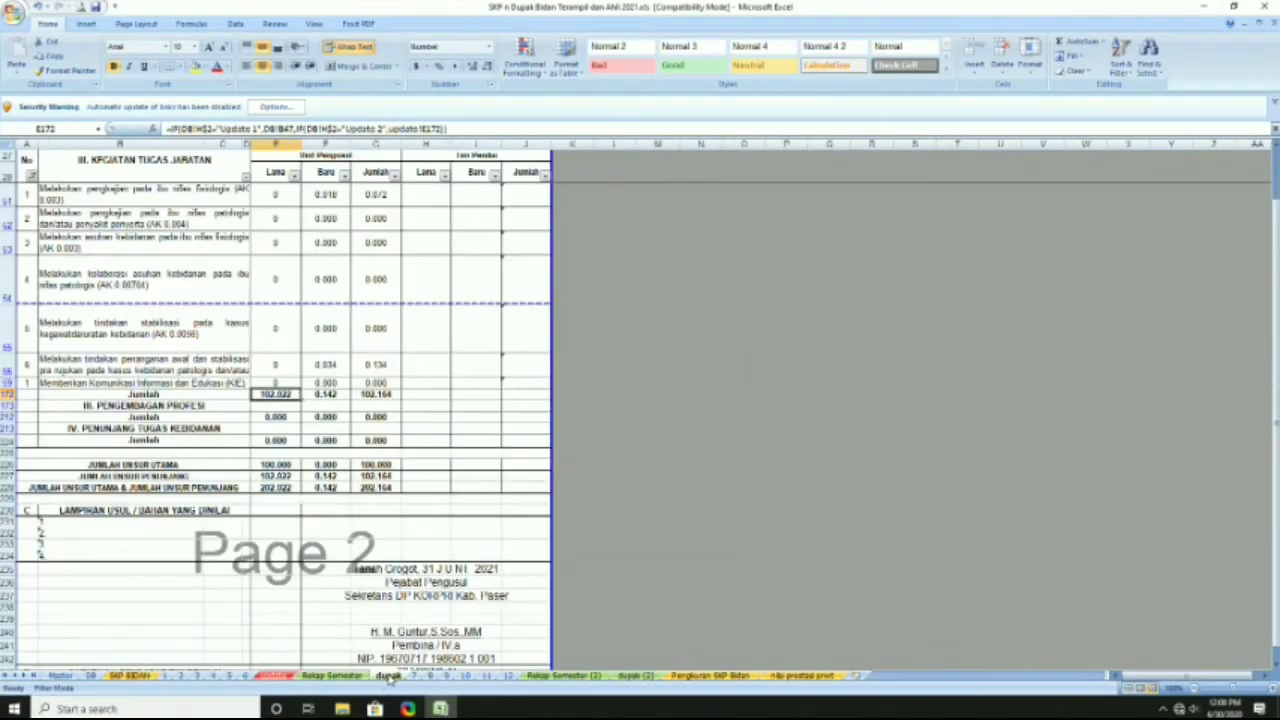
click(594, 677)
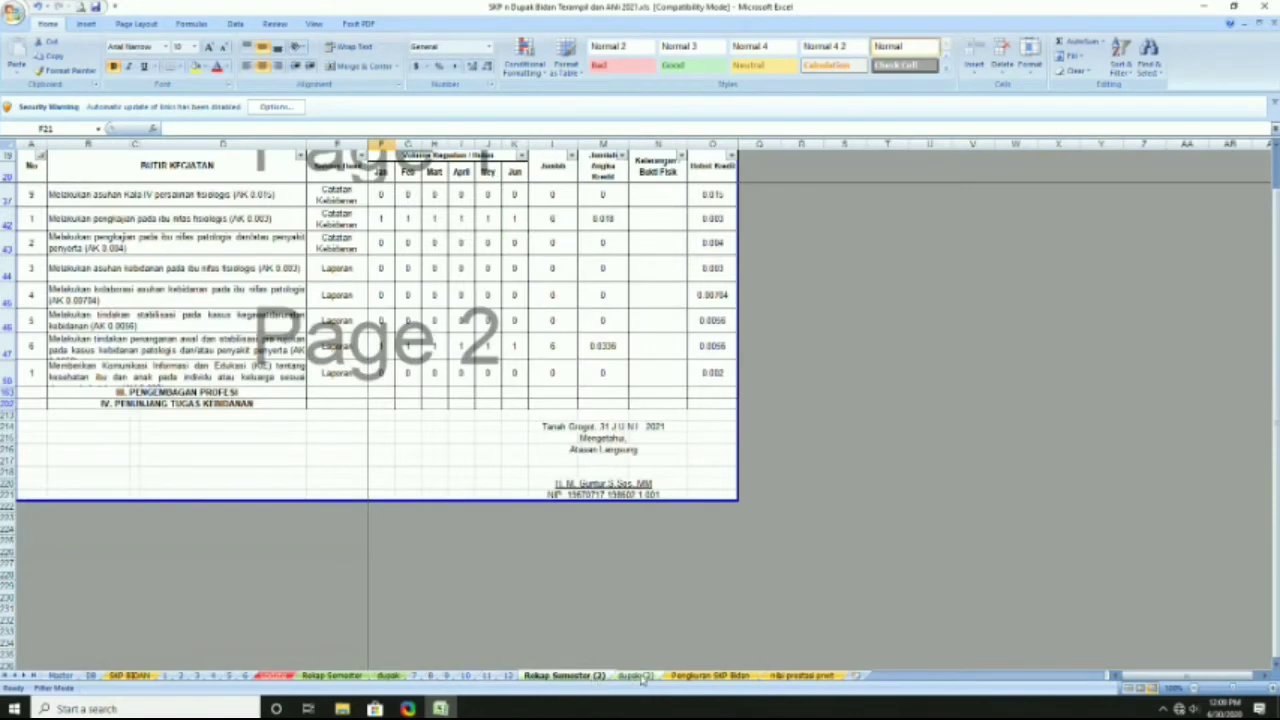
click(637, 677)
scroll(631, 650, up, 4)
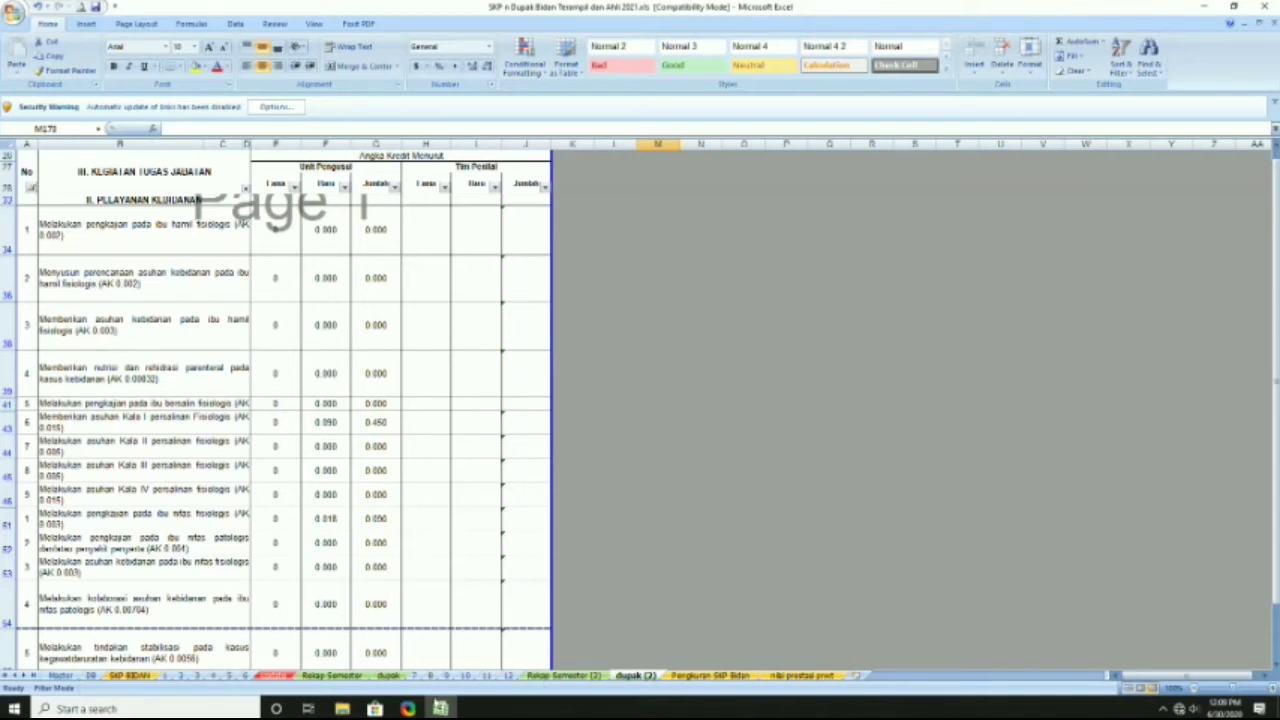
On sheet 10, filter the NO column to exclude the rows numbered 0.
click(464, 677)
scroll(500, 400, up, 15)
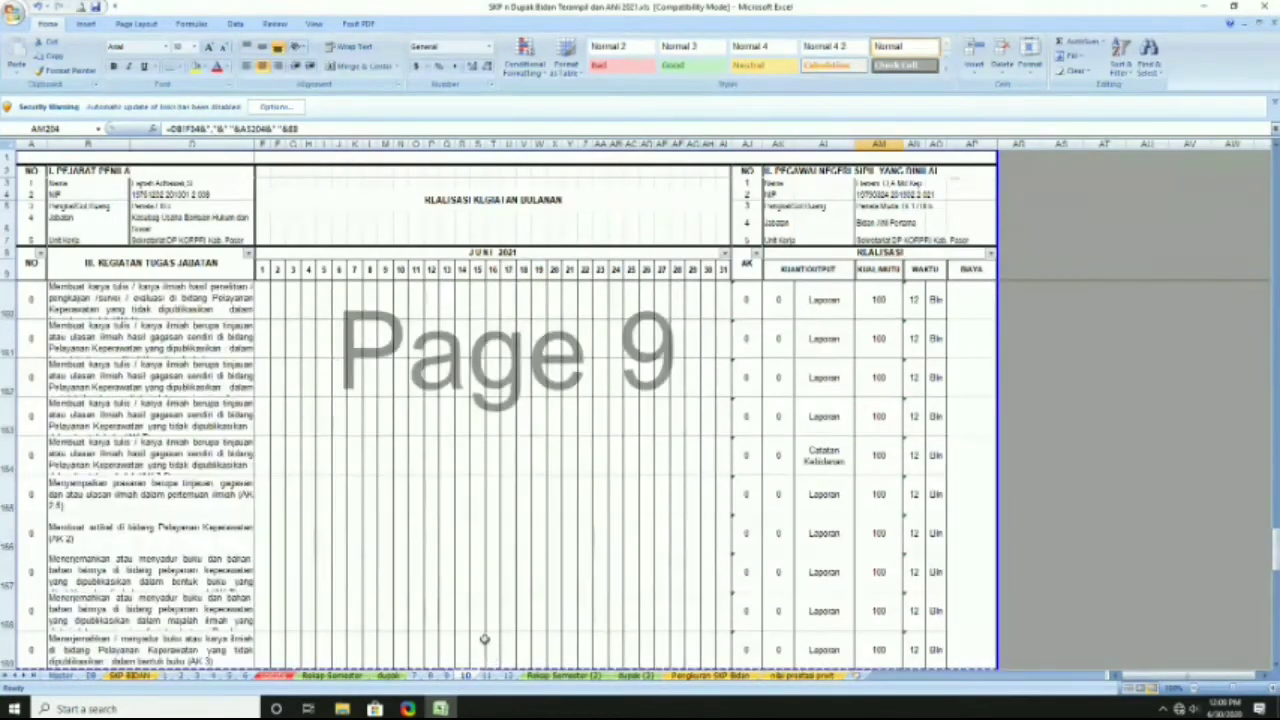
click(41, 253)
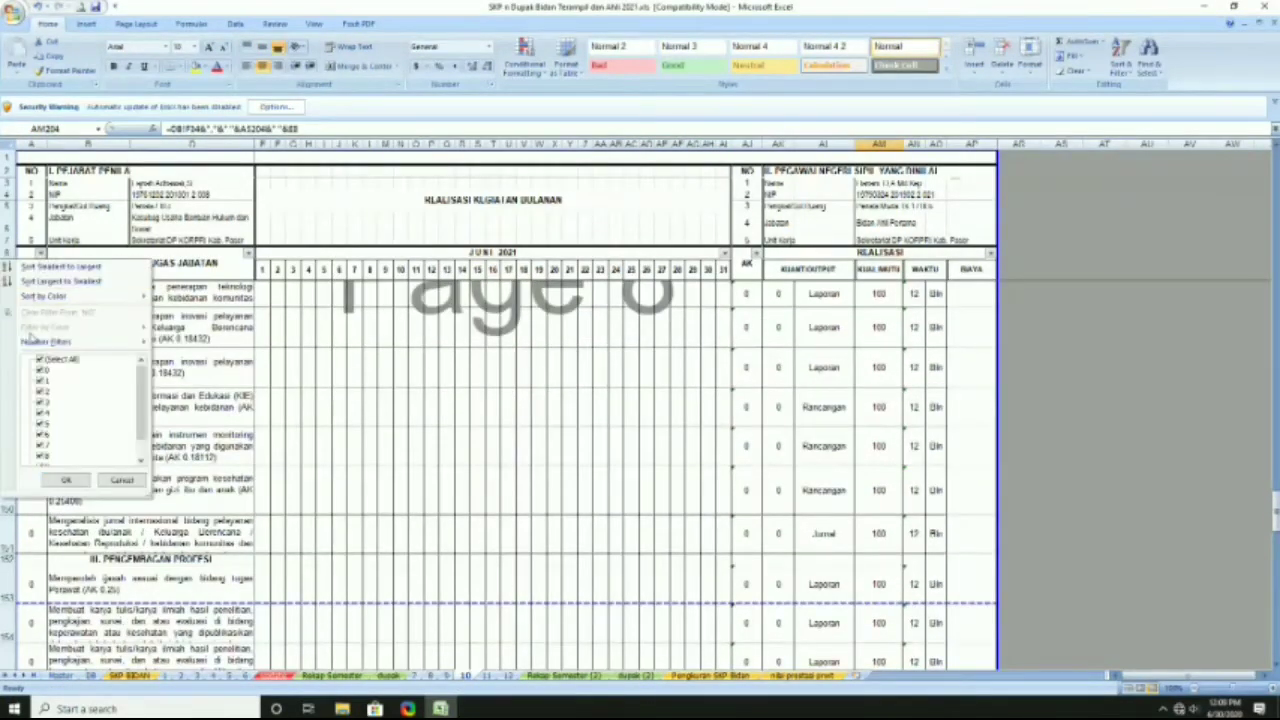
click(43, 370)
click(66, 481)
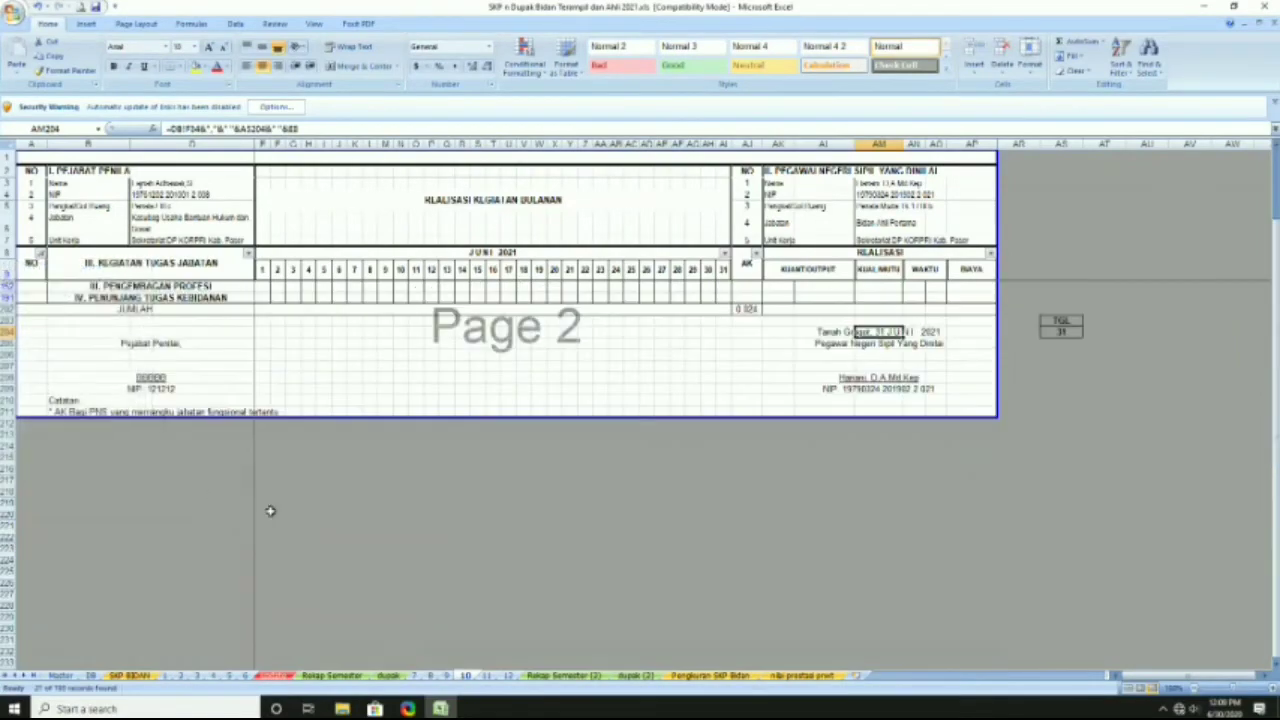
scroll(271, 509, up, 5)
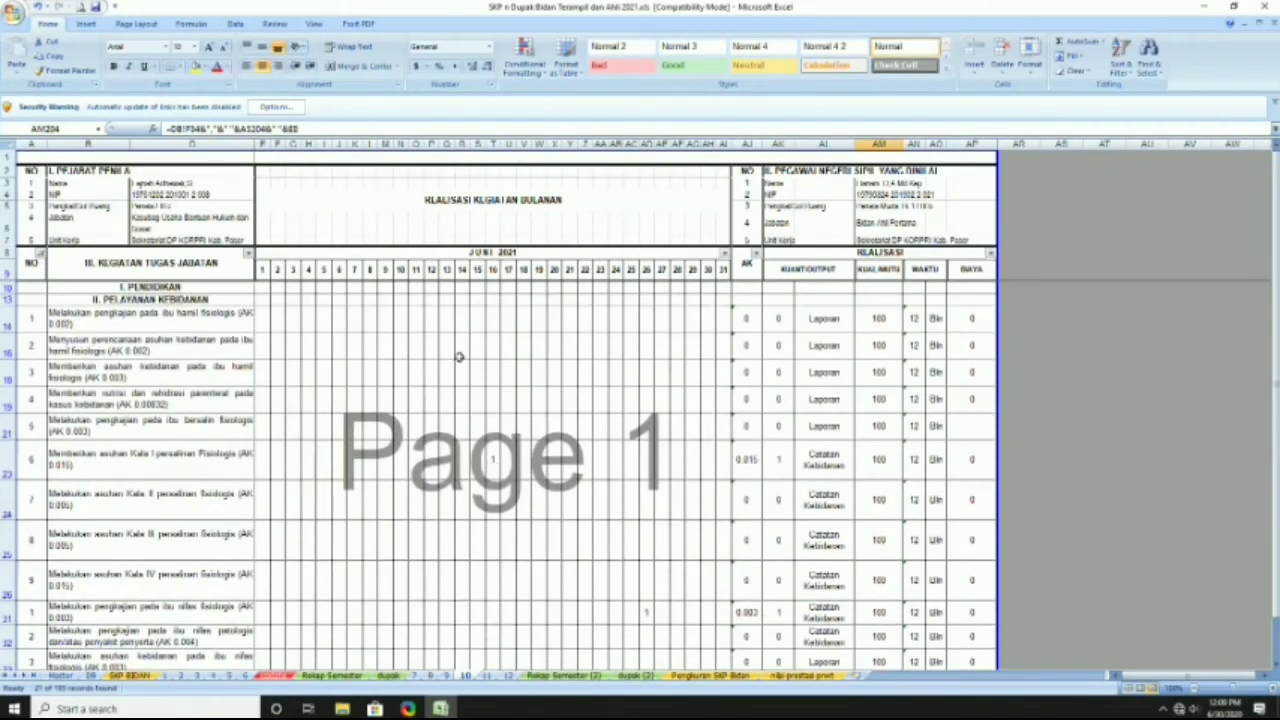
For "Melakukan pengkajian pada ibu hamil fisiologis" on sheet 10, enter 3 on day 19 and 6 on day 22, and check its credit on dupak (2).
click(537, 321)
text(1)
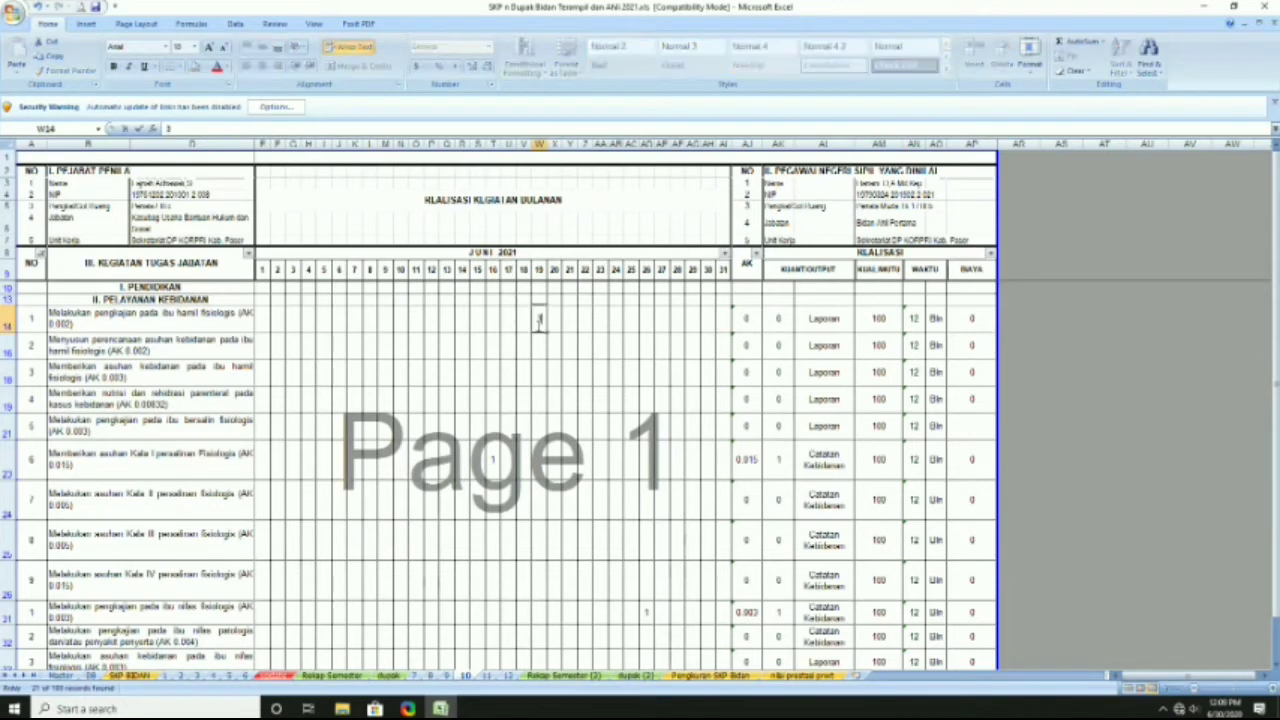
key(Right)
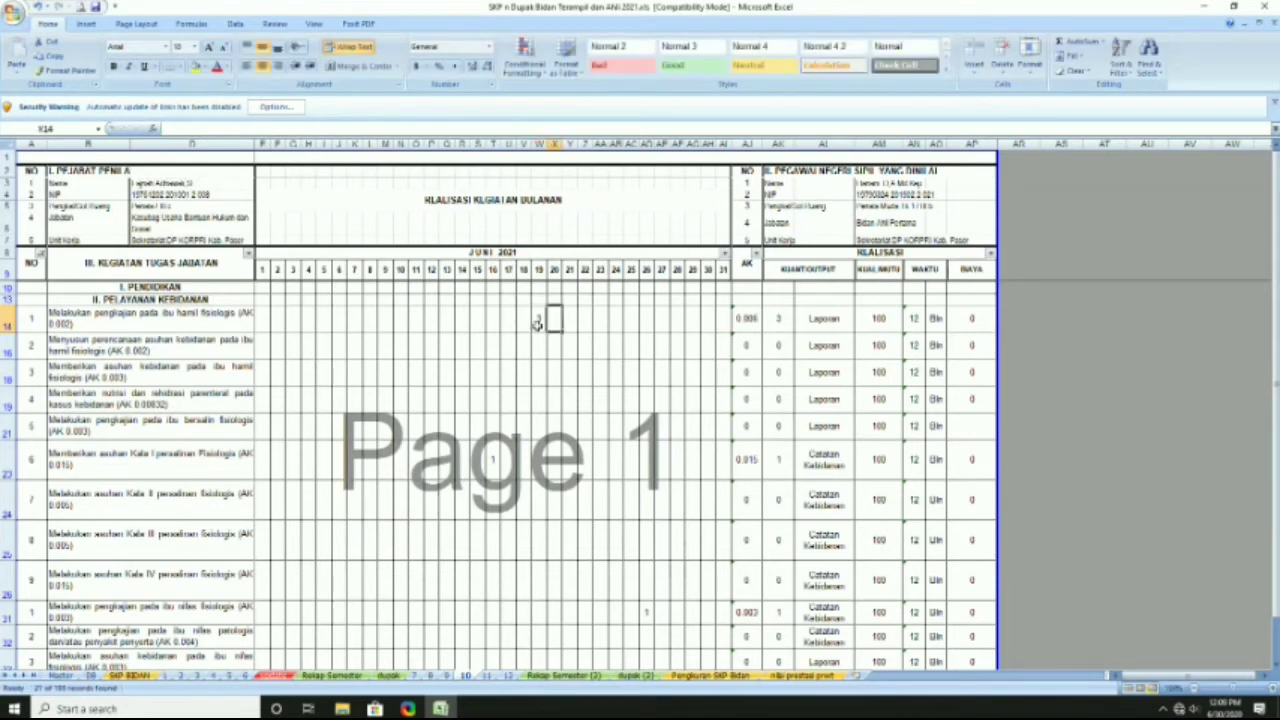
key(Right)
key(Right)
text(0)
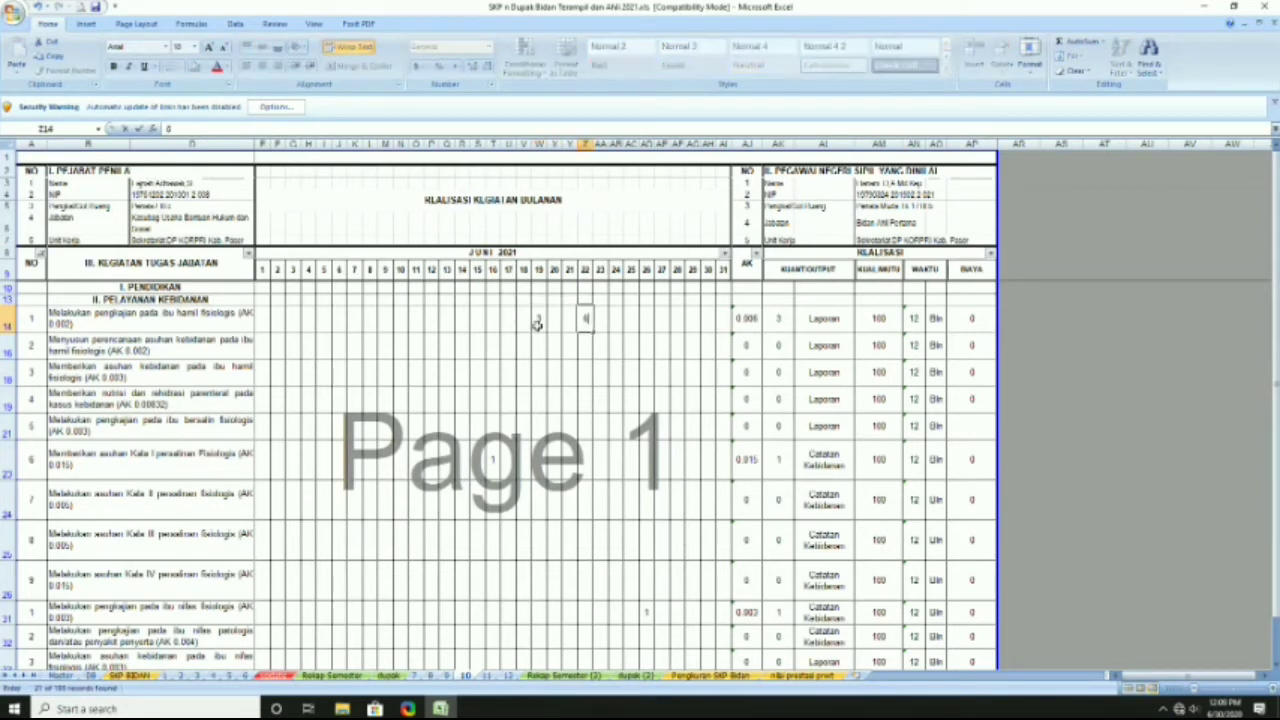
key(Right)
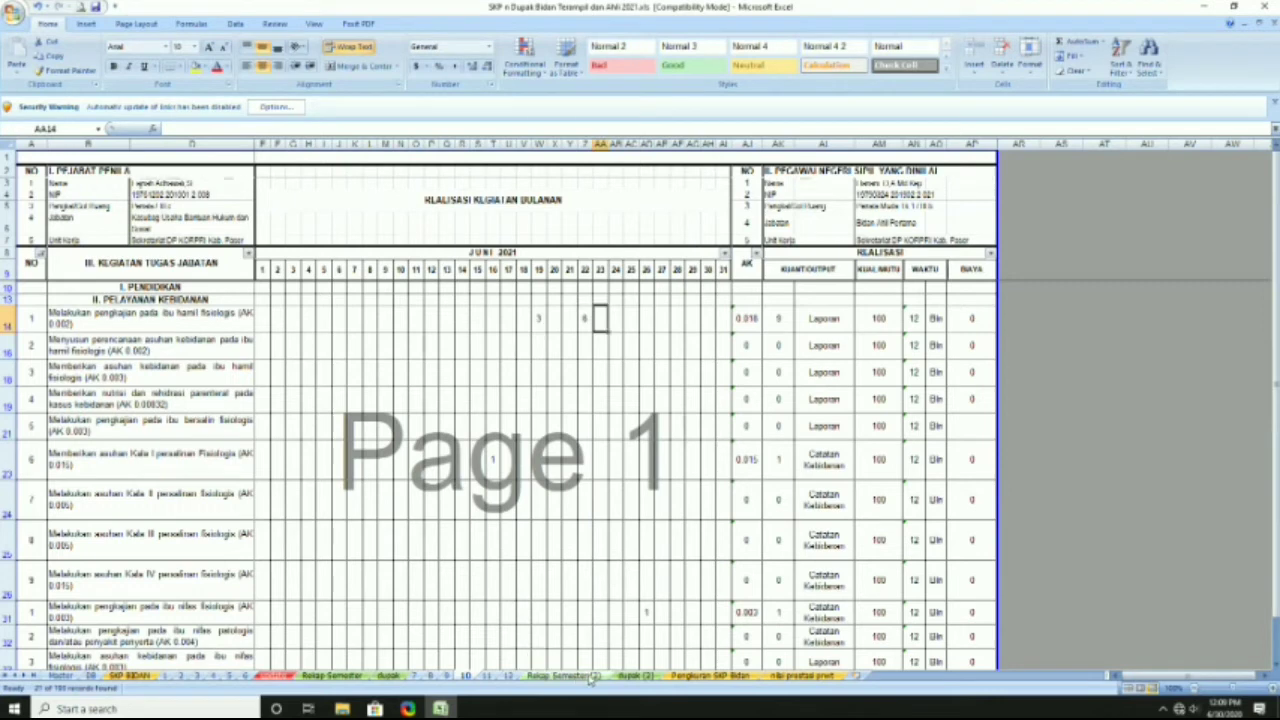
click(634, 676)
click(614, 595)
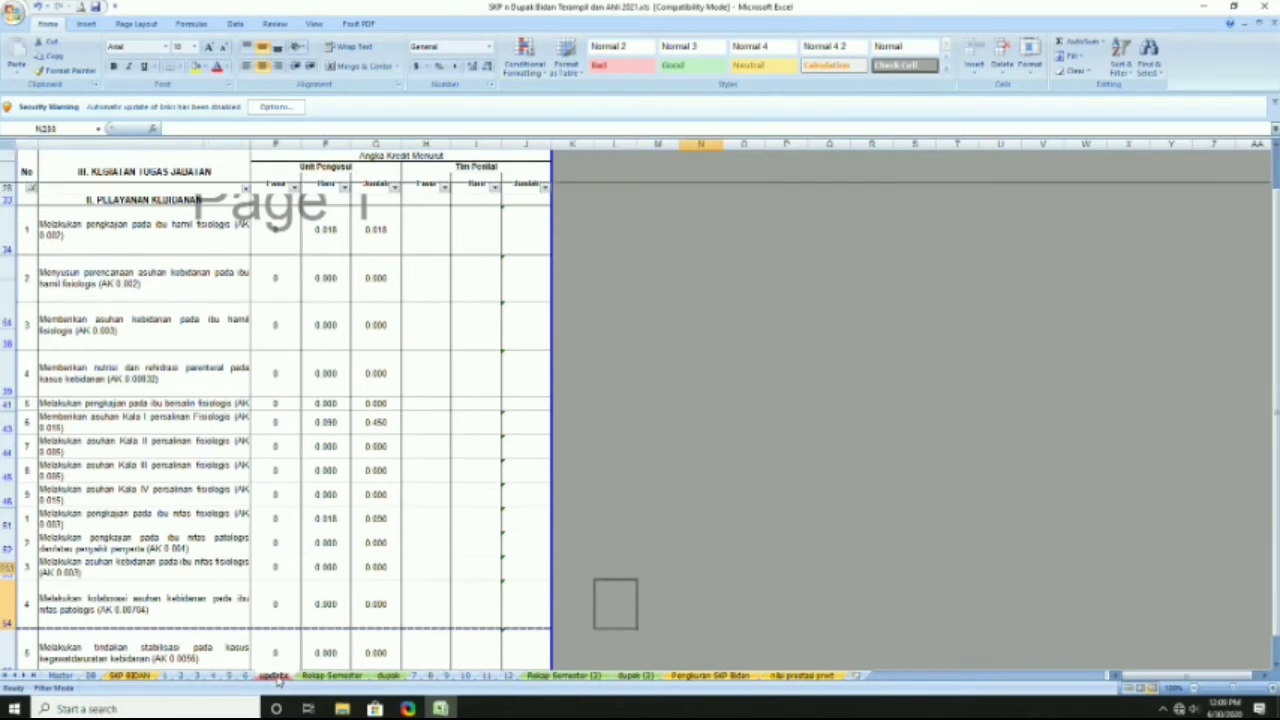
On the update sheet, change the workbook's link source to "SKP n Dupak Bidan Terampil dan Ahli 2020.xls" in the FT_FU\bidan folder.
click(275, 677)
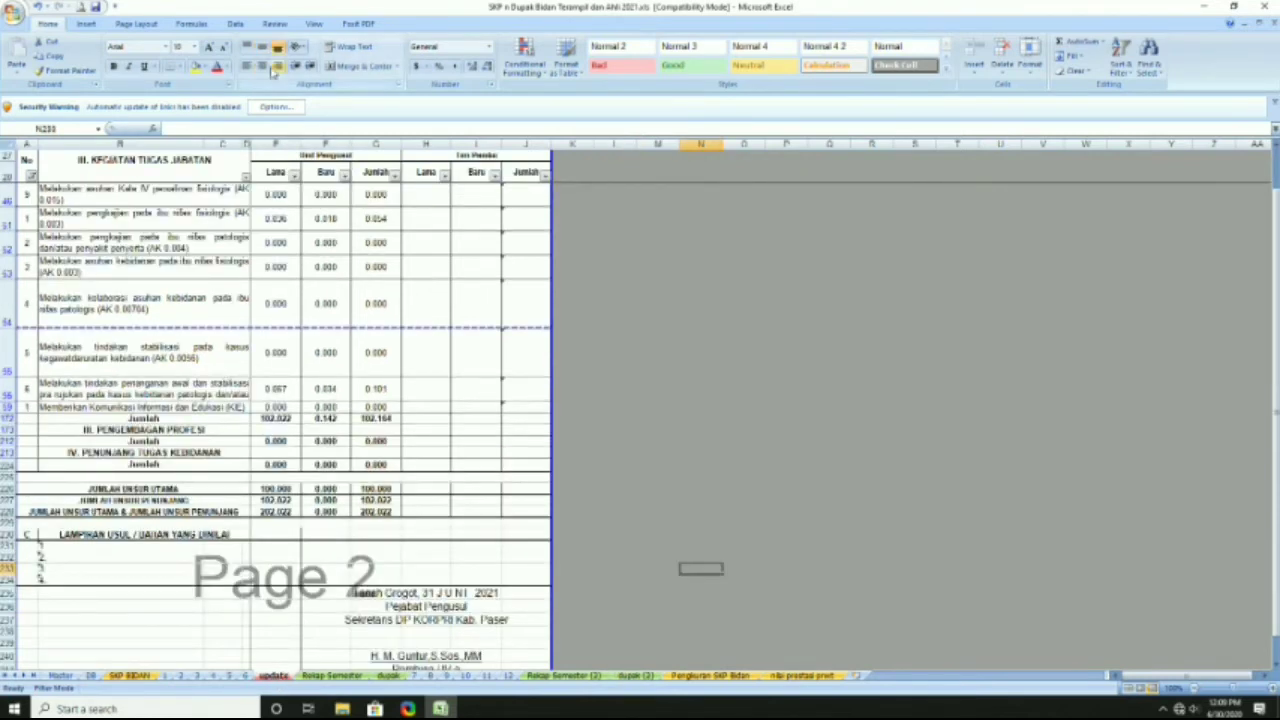
click(235, 24)
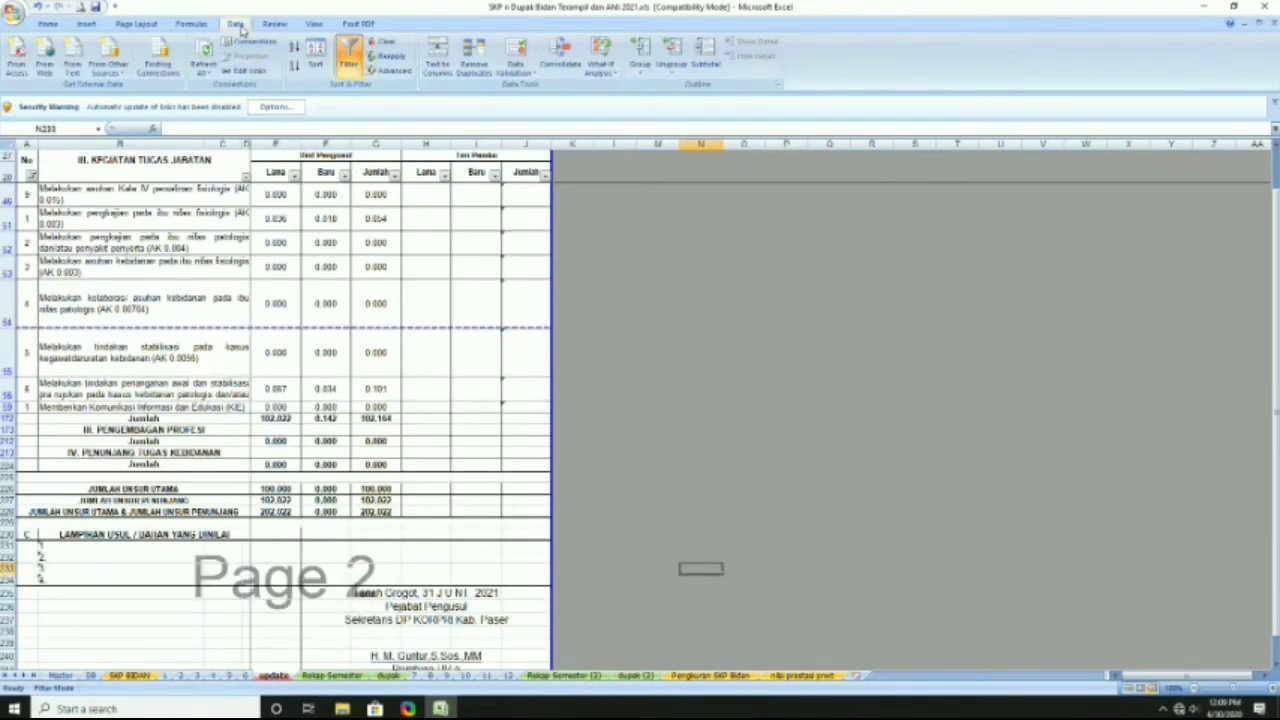
click(247, 74)
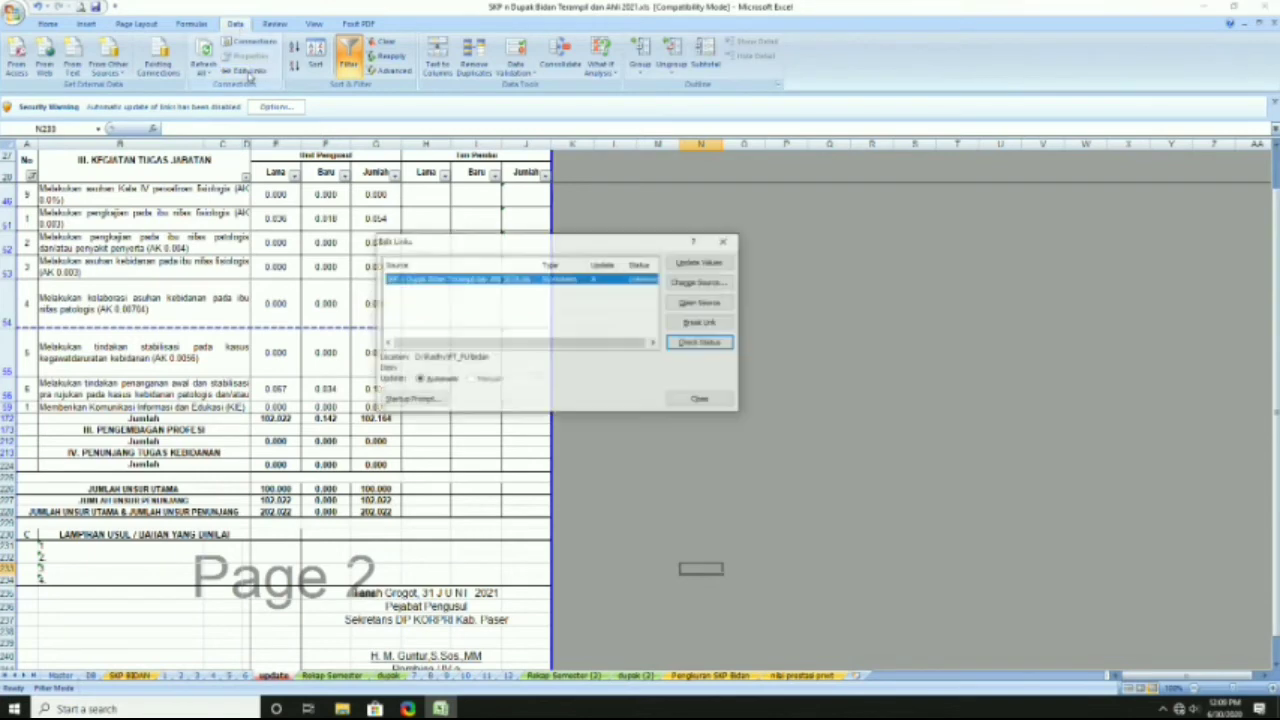
click(720, 287)
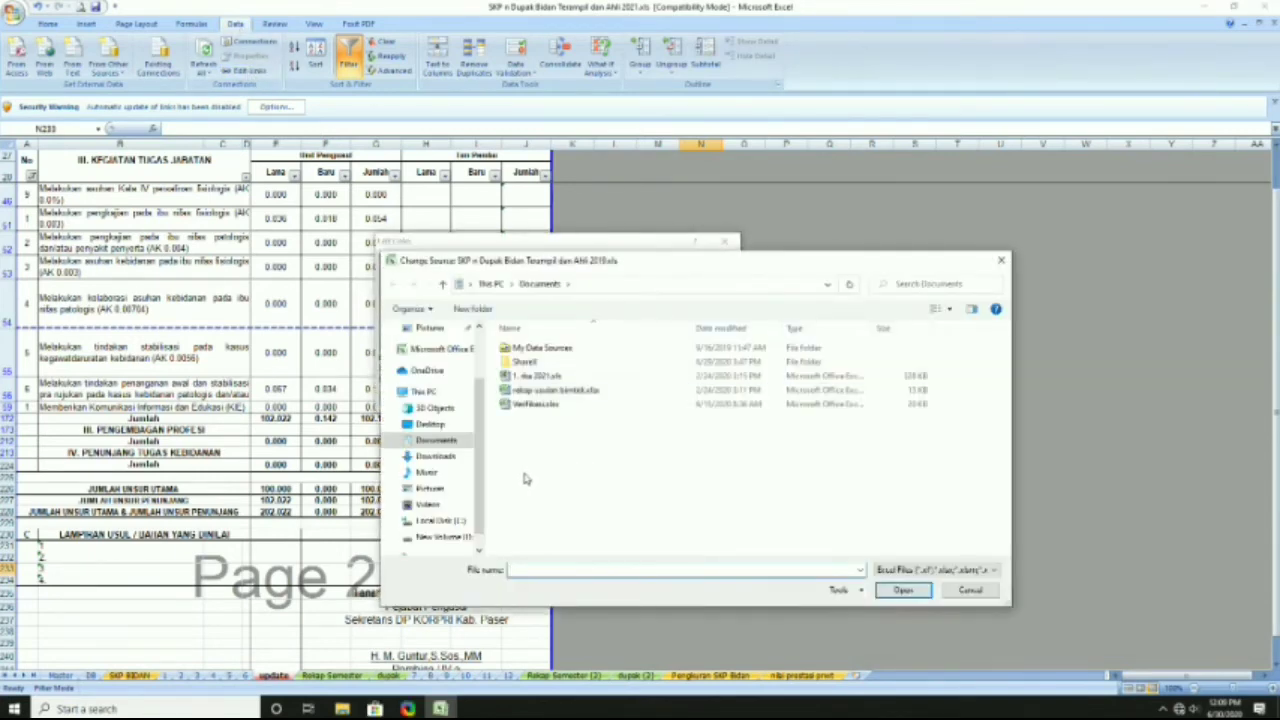
click(440, 537)
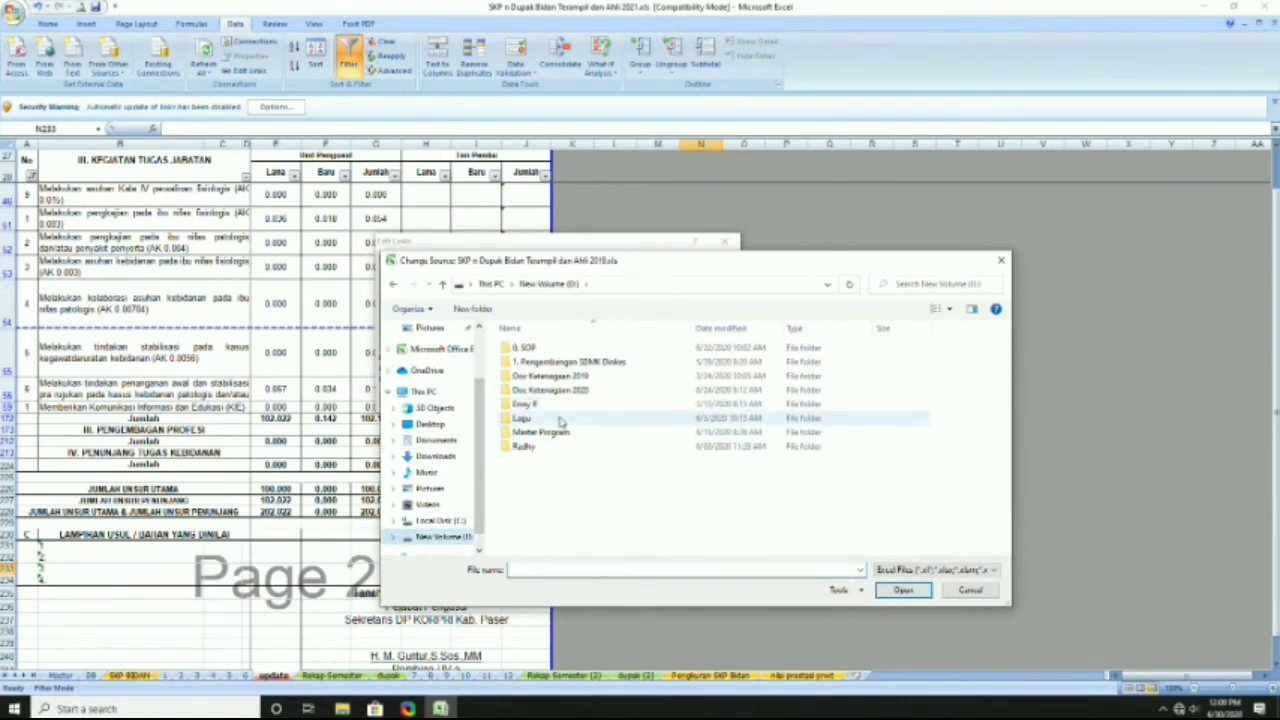
double_click(556, 447)
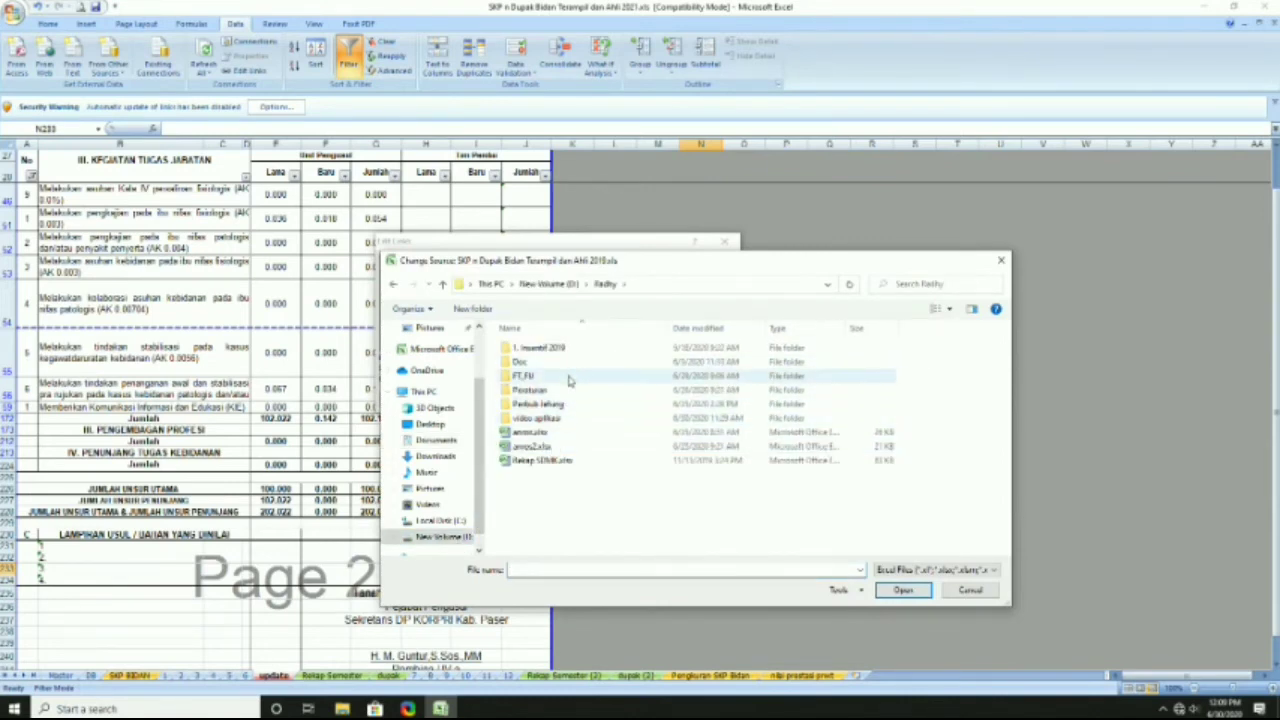
double_click(569, 378)
click(562, 349)
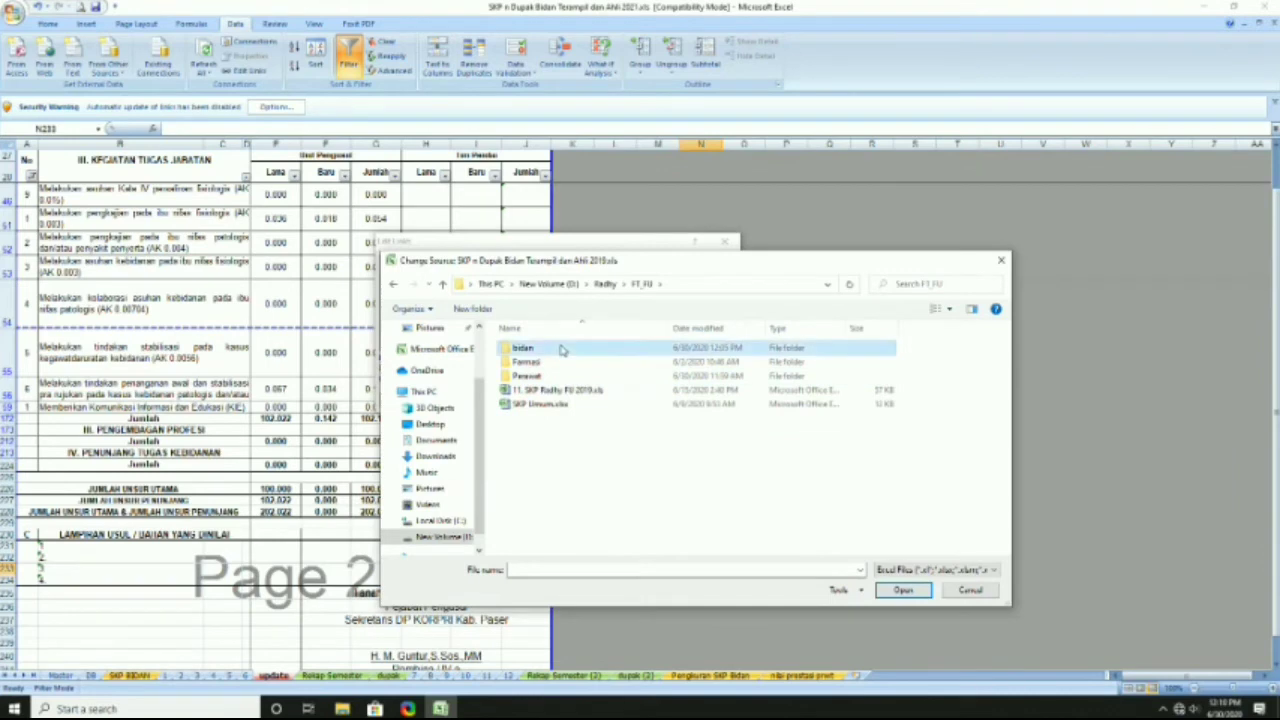
double_click(562, 349)
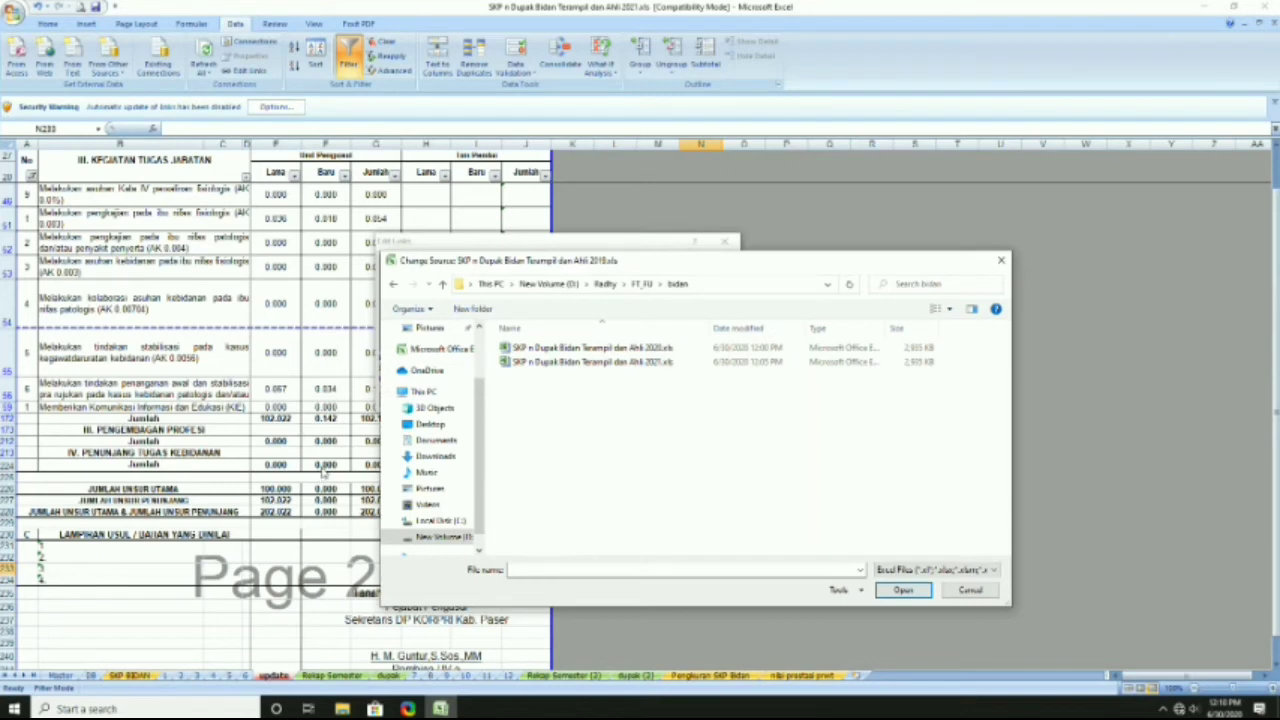
click(647, 352)
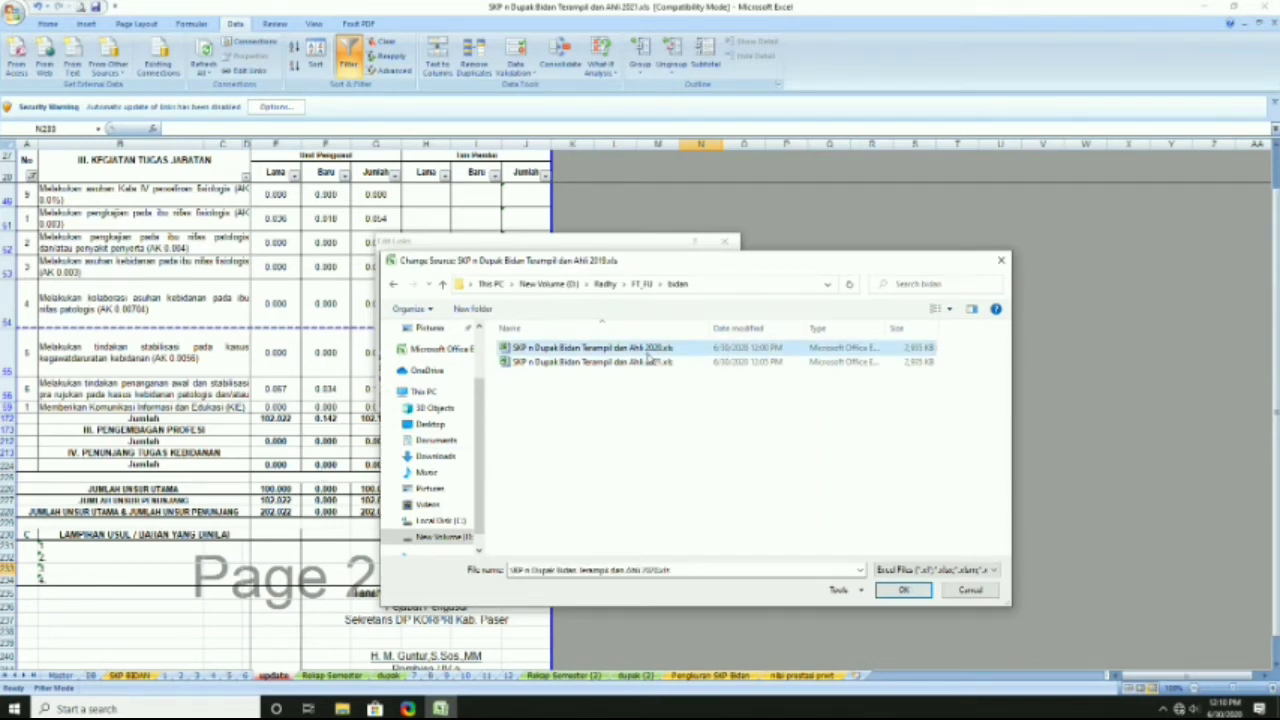
click(901, 591)
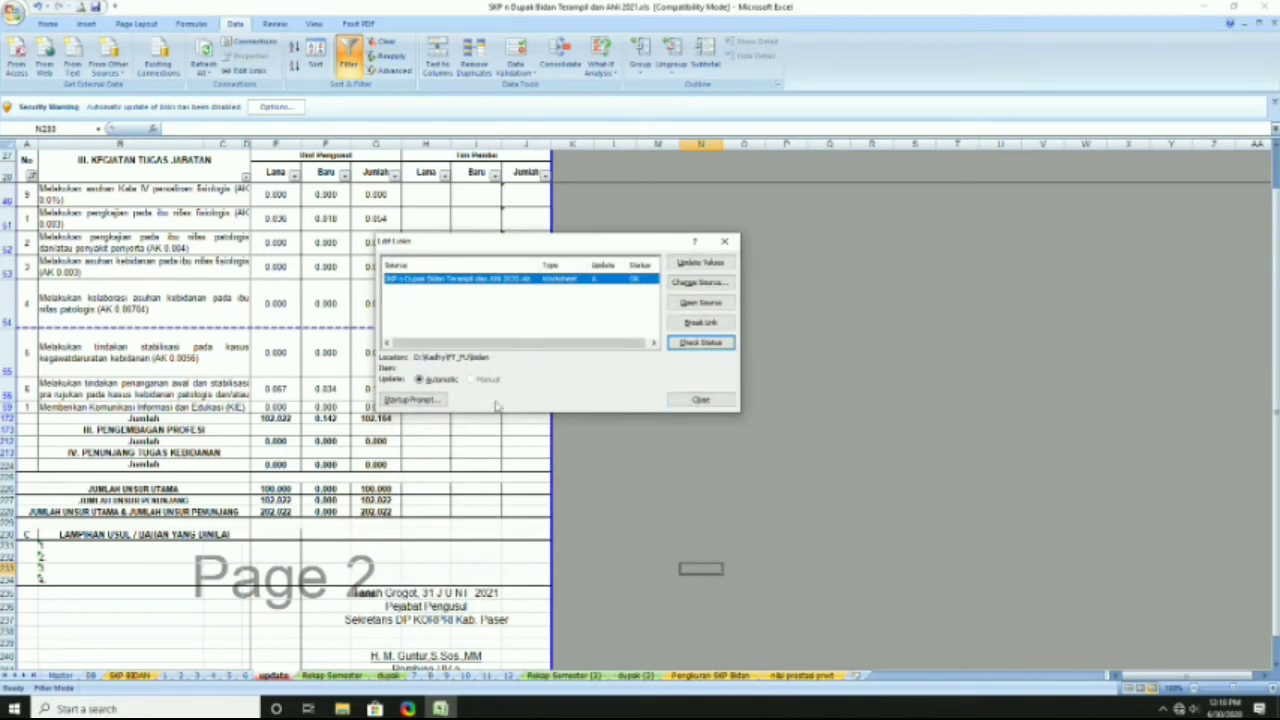
click(701, 400)
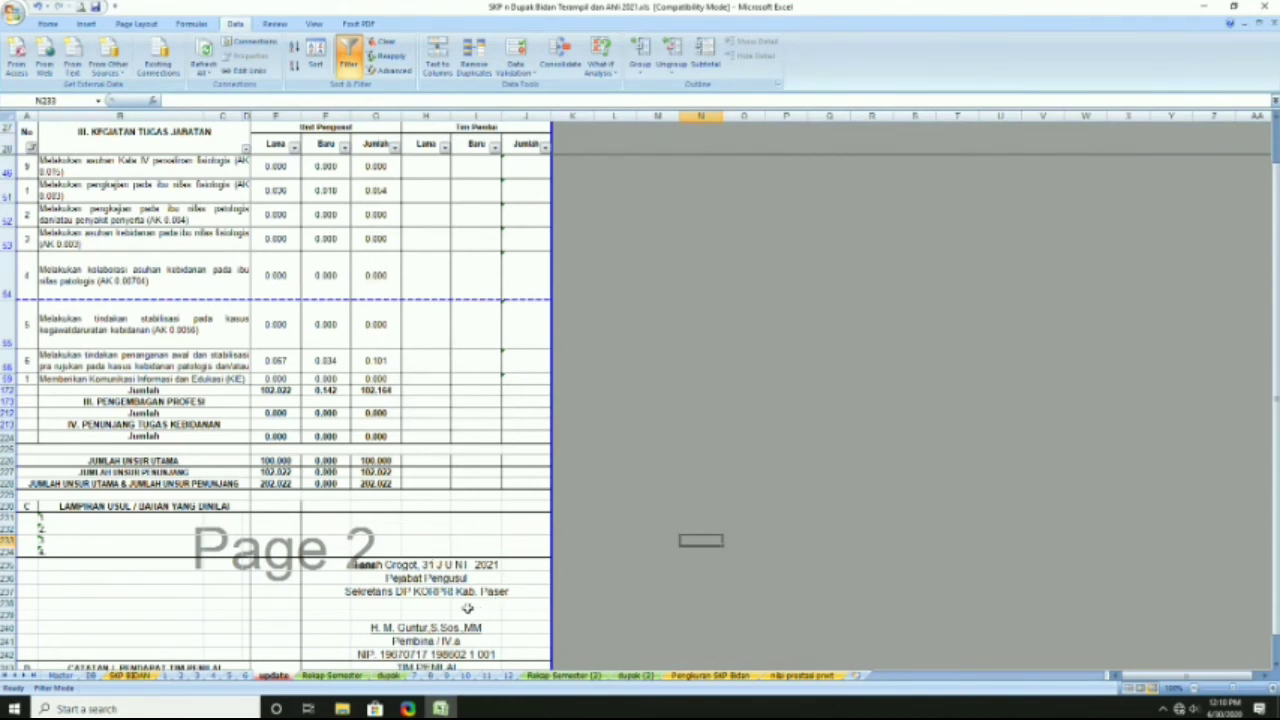
Compare the Lama totals on the 2021 dupak sheet with the Jumlah totals on dupak (2) in the 2020 workbook.
click(389, 677)
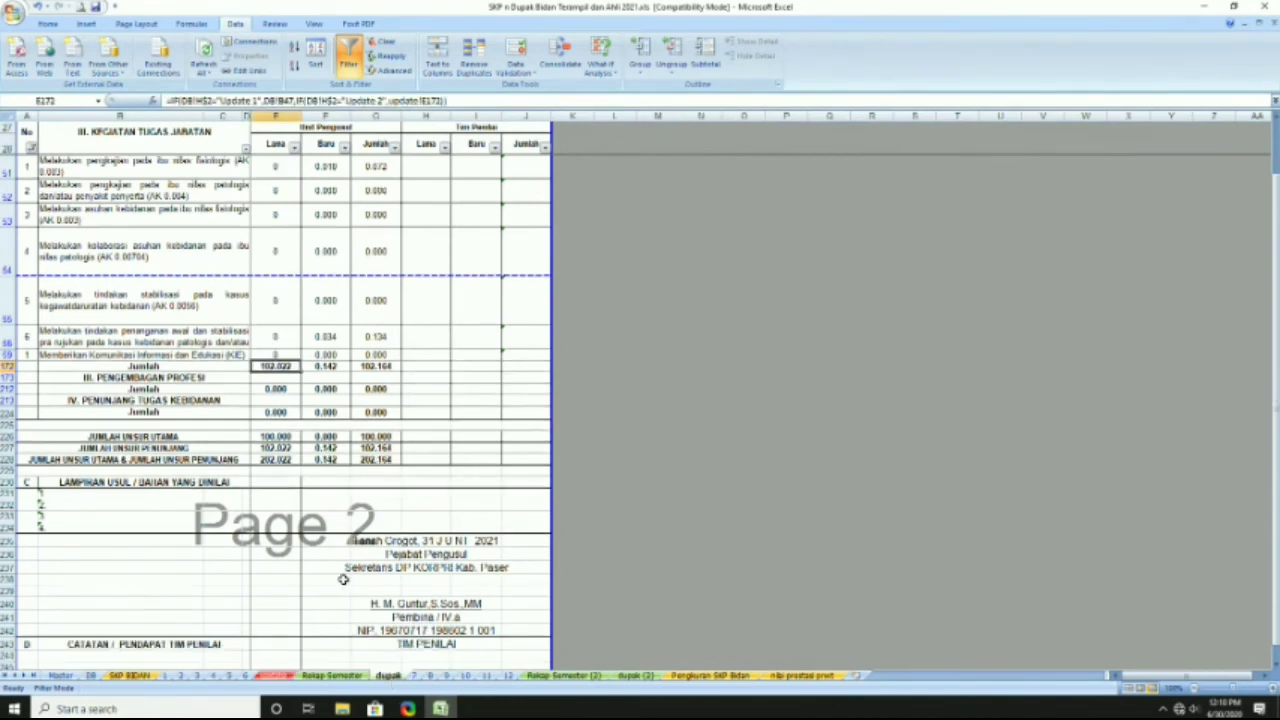
drag(282, 436, 285, 462)
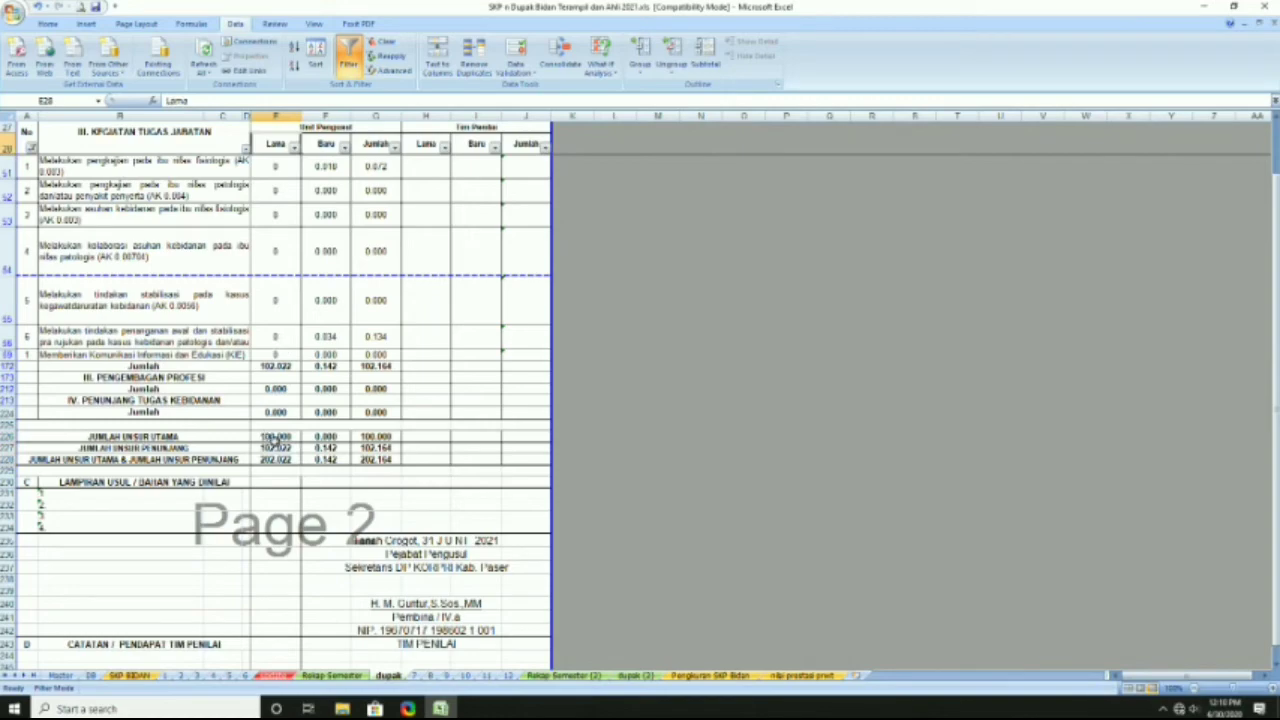
drag(275, 437, 277, 459)
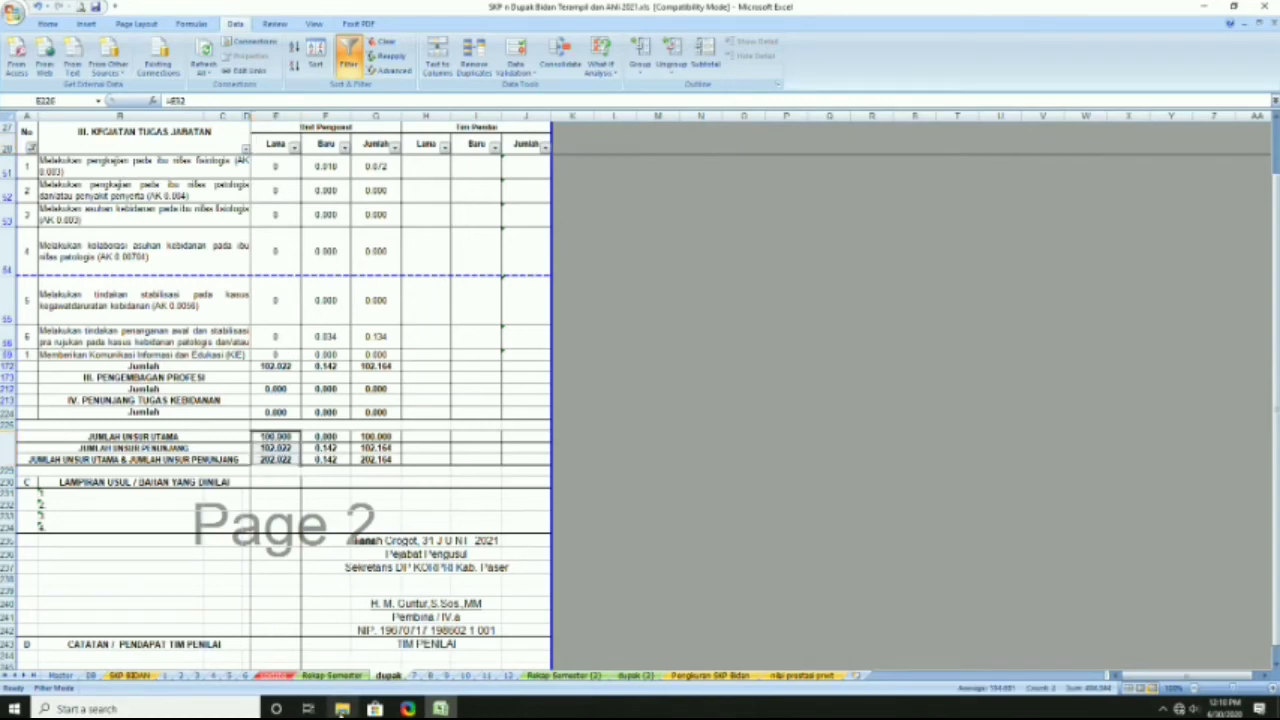
click(339, 707)
double_click(288, 162)
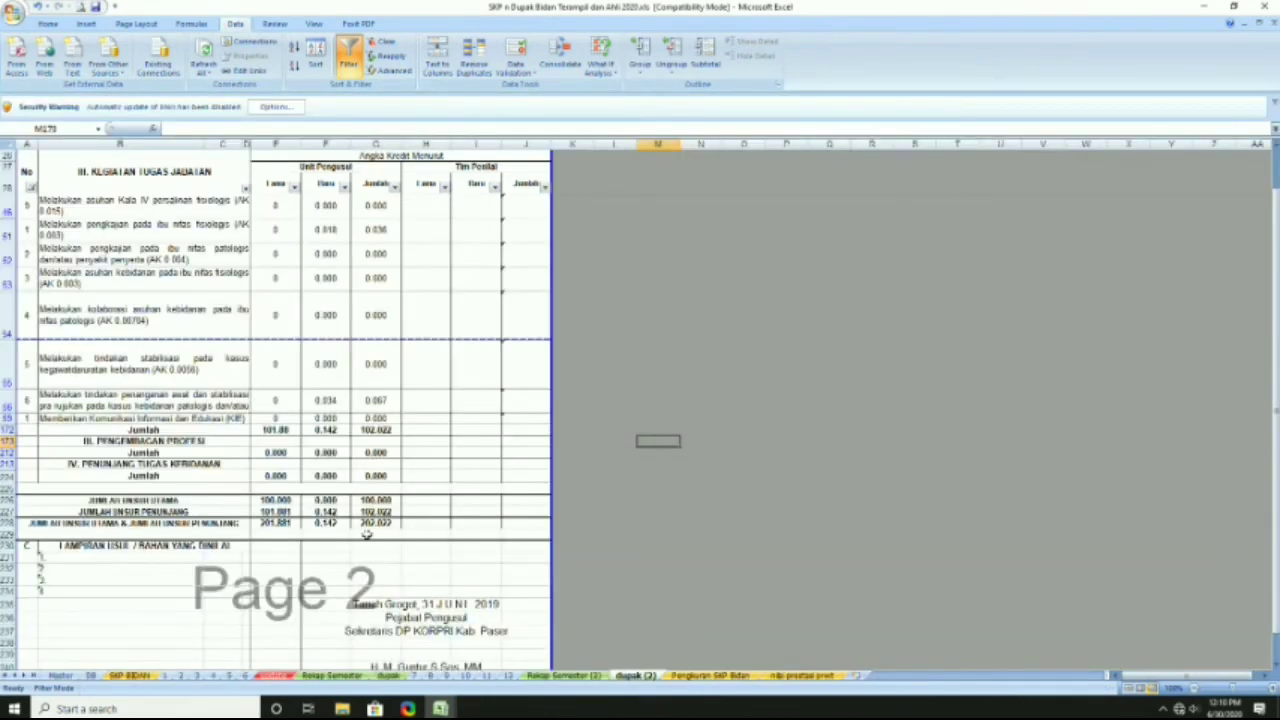
drag(378, 500, 380, 530)
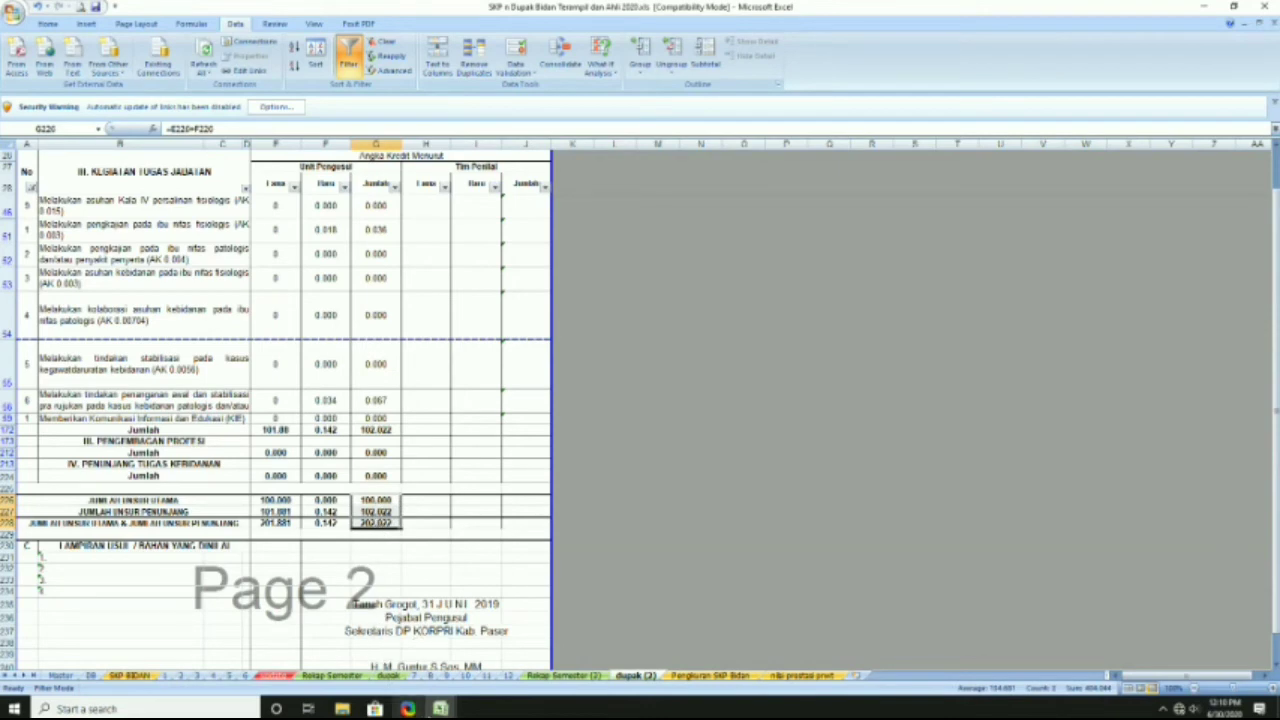
click(440, 708)
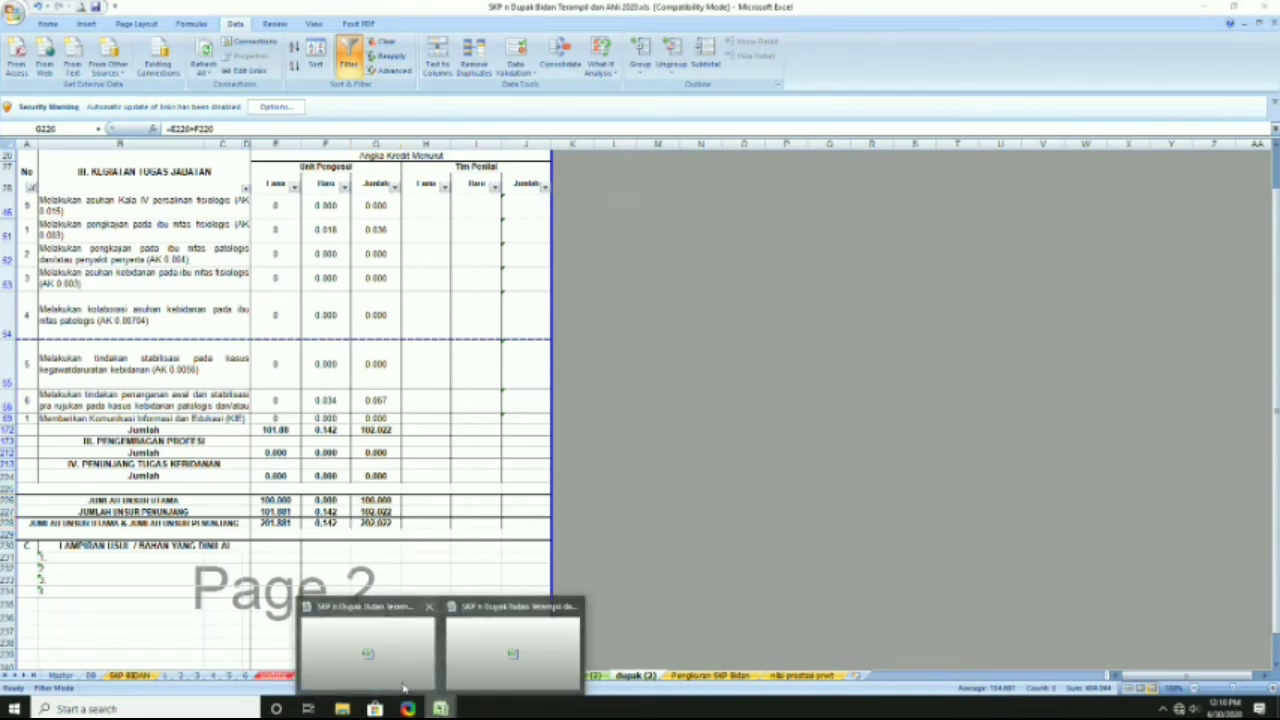
click(403, 688)
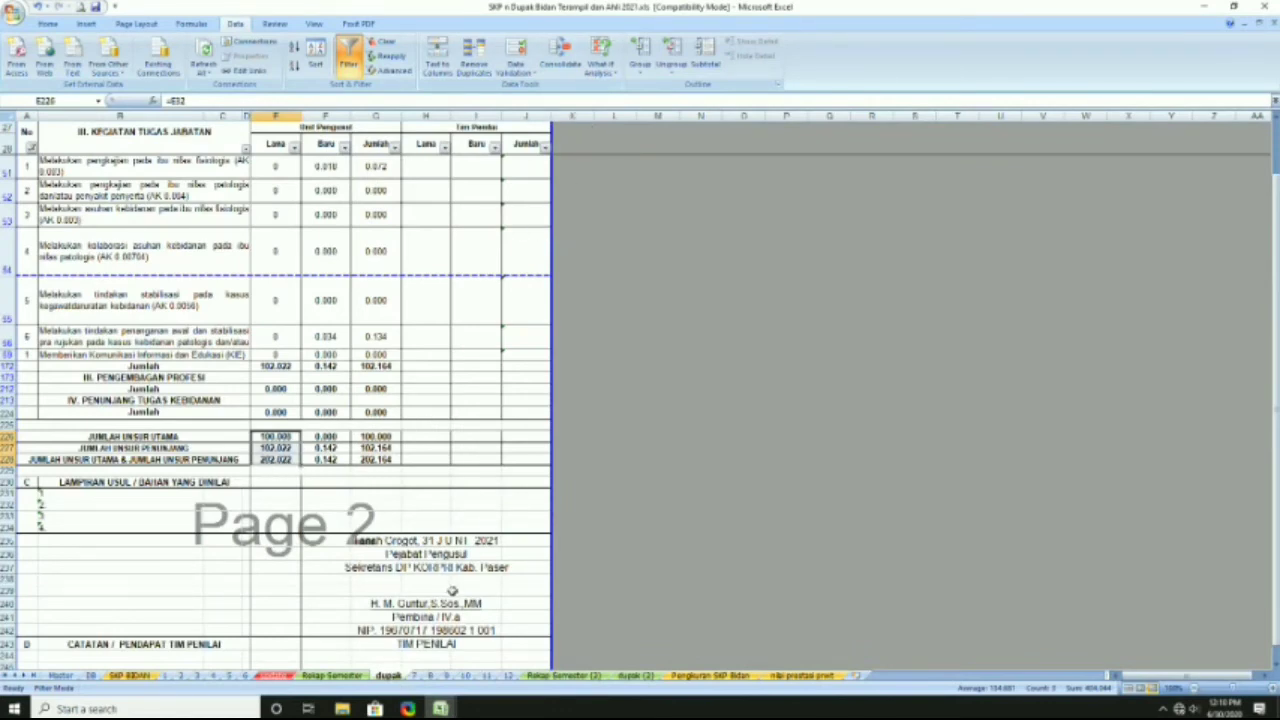
Compare the combined Jumlah total on dupak with the combined Lama total on dupak (2) in the 2021 workbook.
click(637, 676)
scroll(616, 610, down, 10)
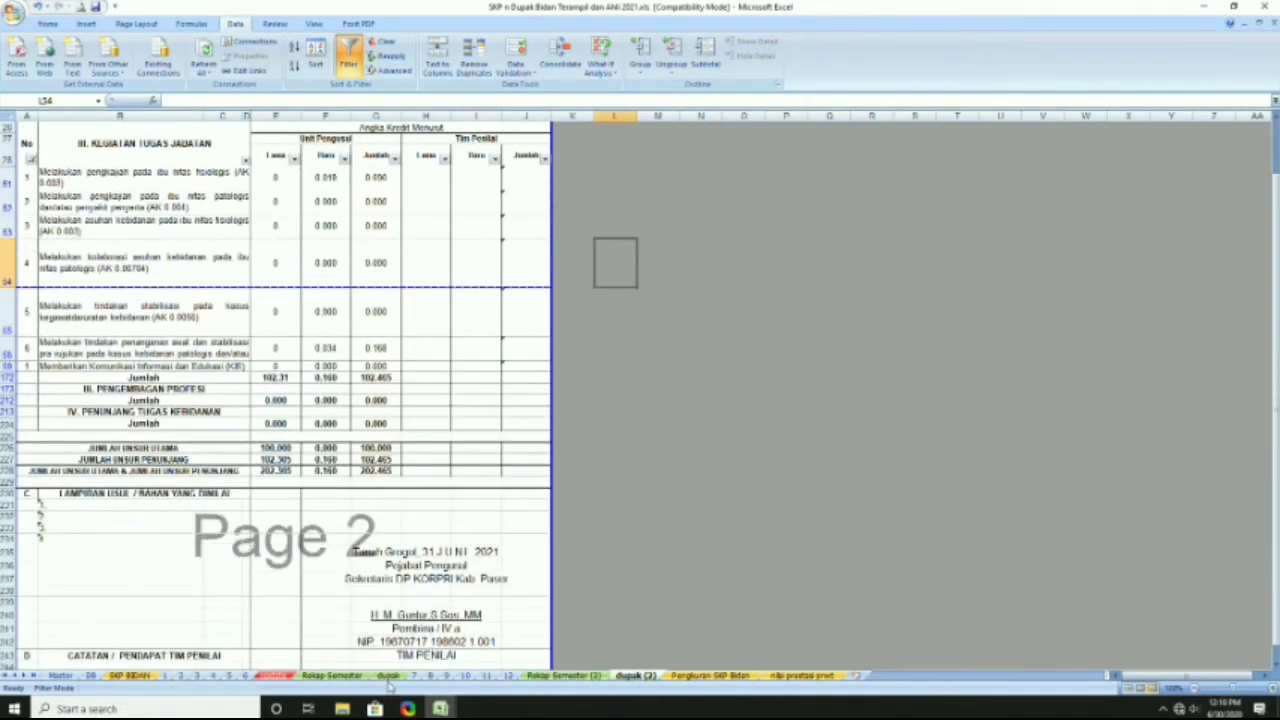
click(388, 676)
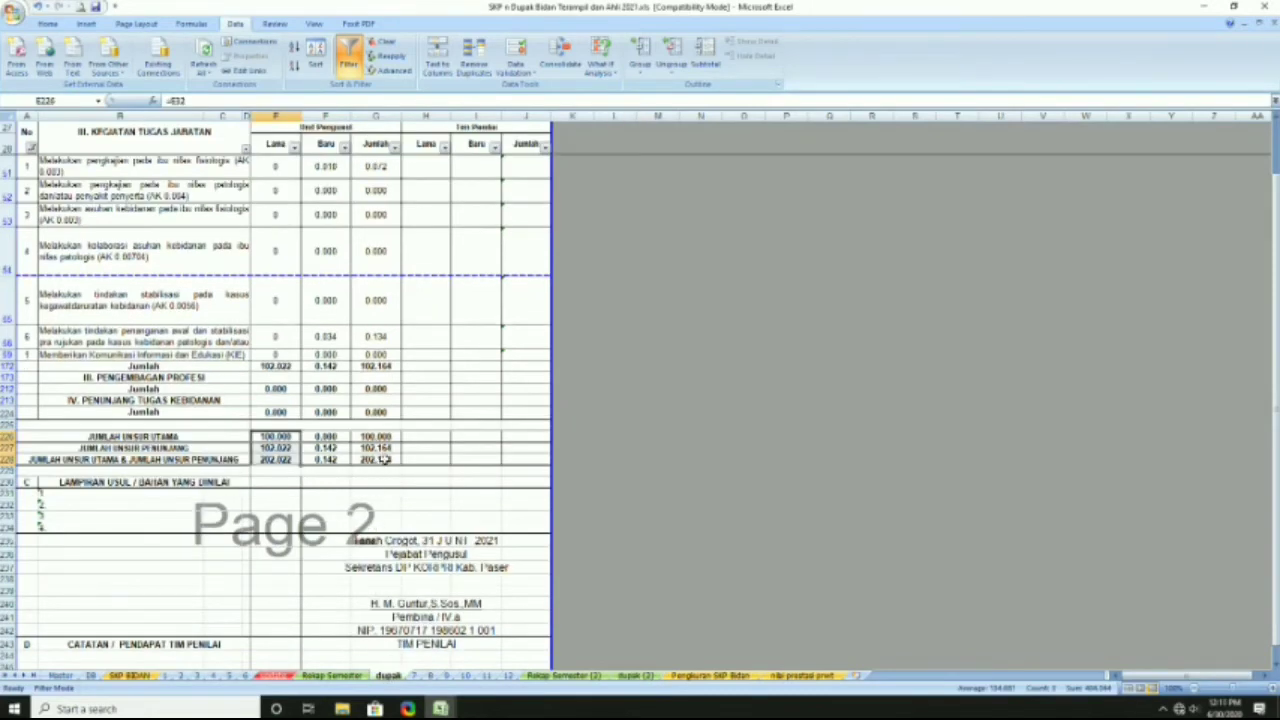
click(385, 459)
click(638, 677)
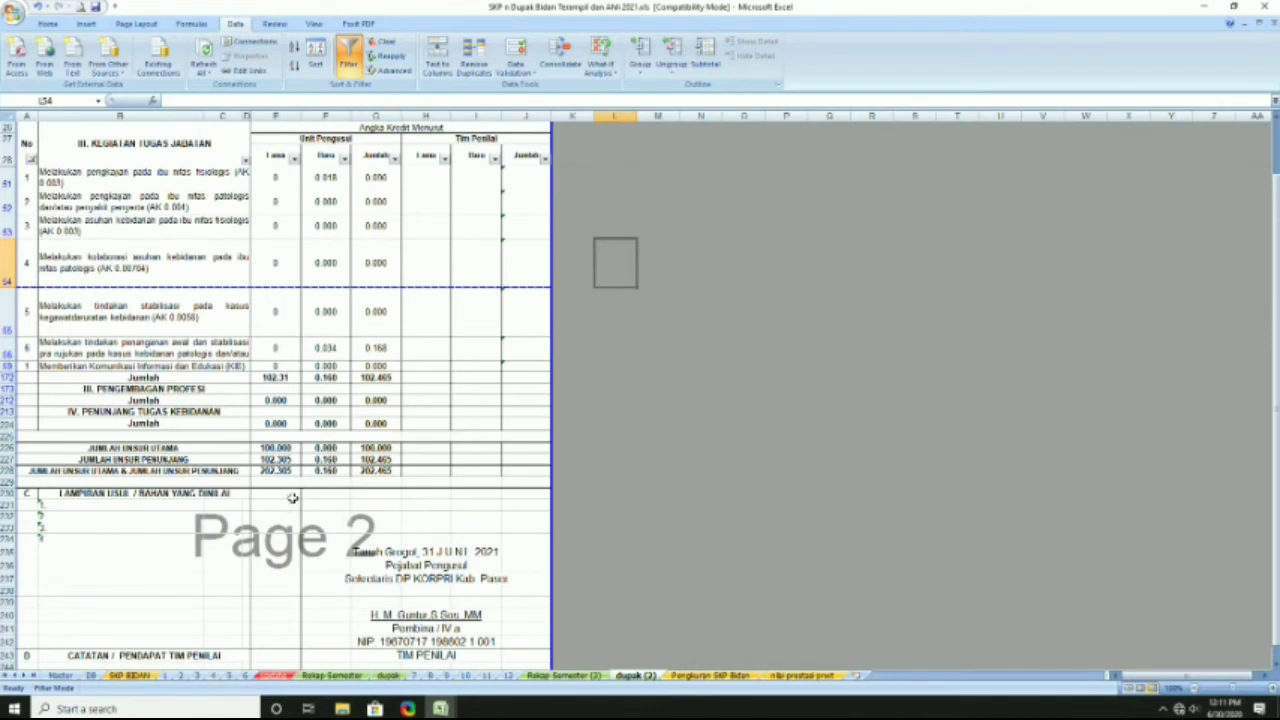
click(290, 470)
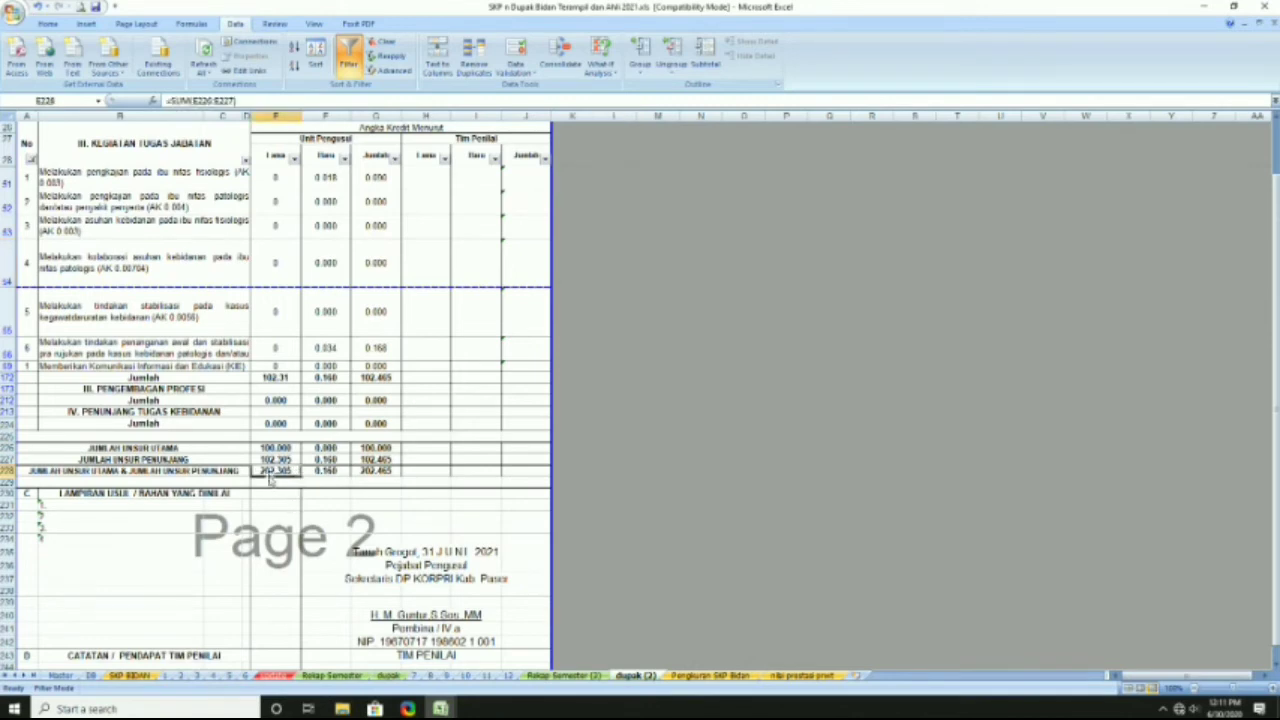
On dupak (2), refilter the No column to exclude the rows numbered 0.
click(31, 160)
click(40, 265)
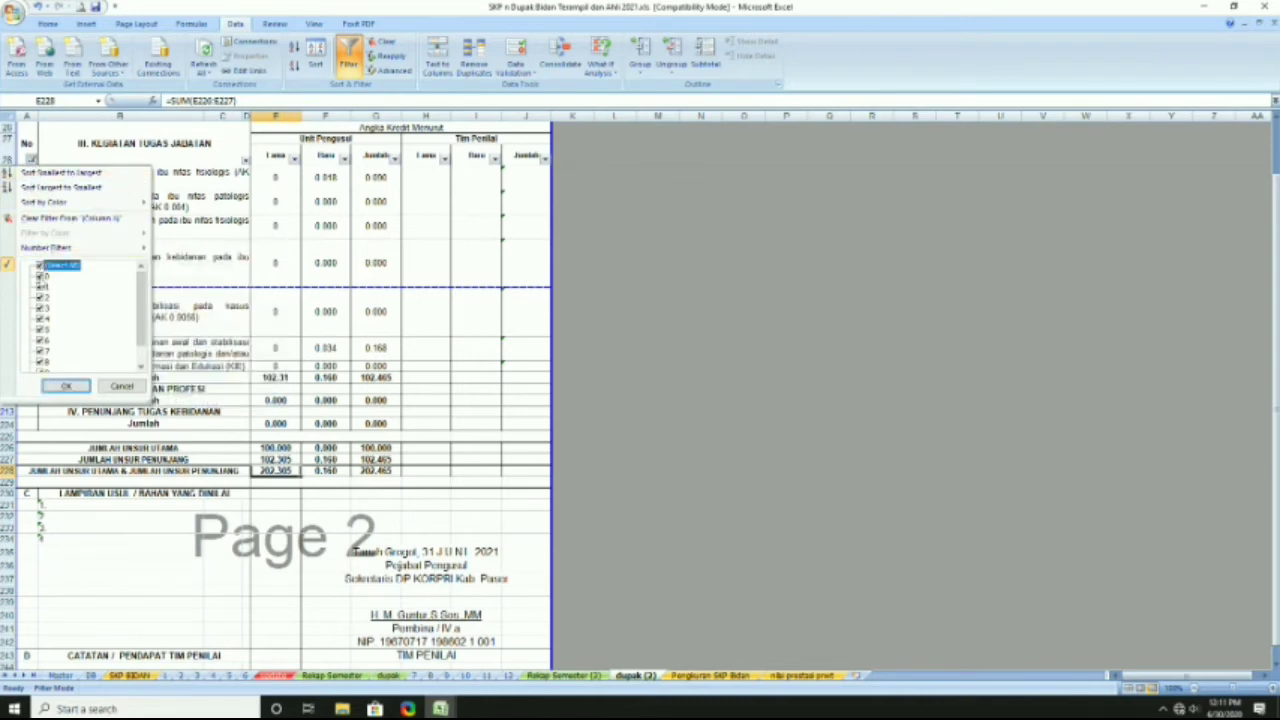
click(40, 276)
click(66, 386)
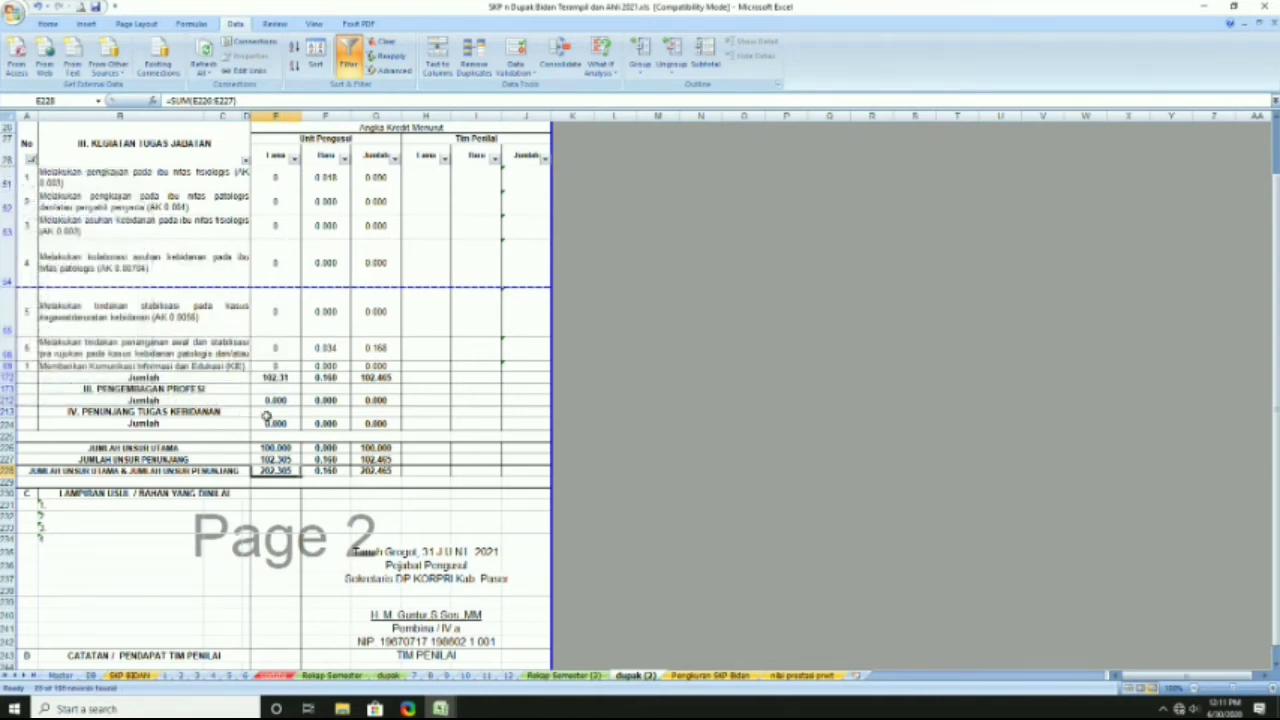
Link the Lama subtotal in E172 on dupak (2) to G172 on dupak, and compare the totals of both sheets.
click(285, 378)
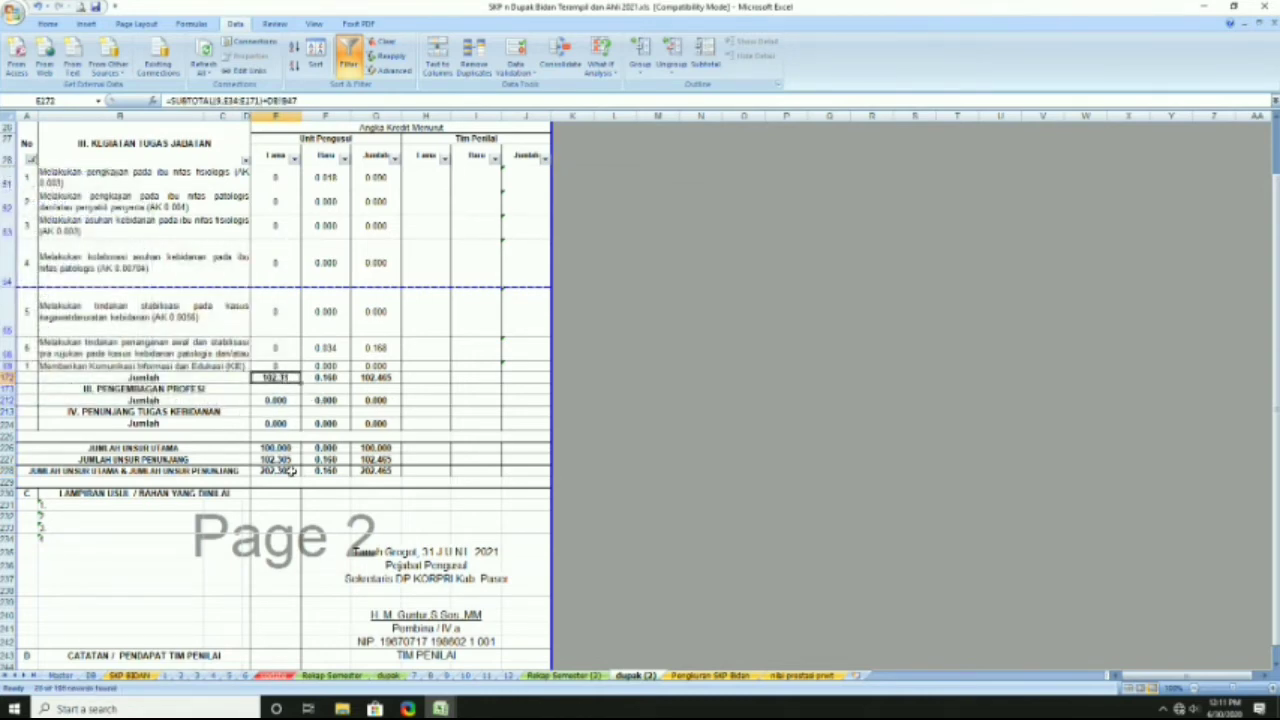
text(=)
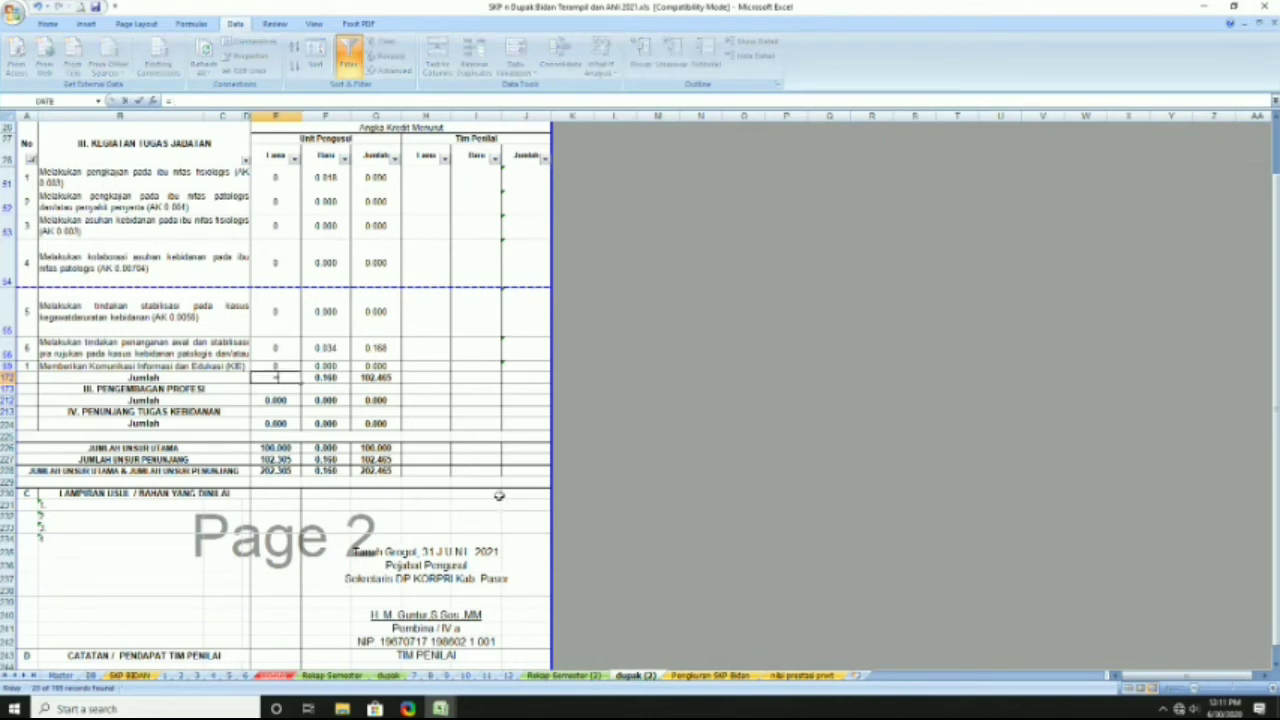
click(388, 676)
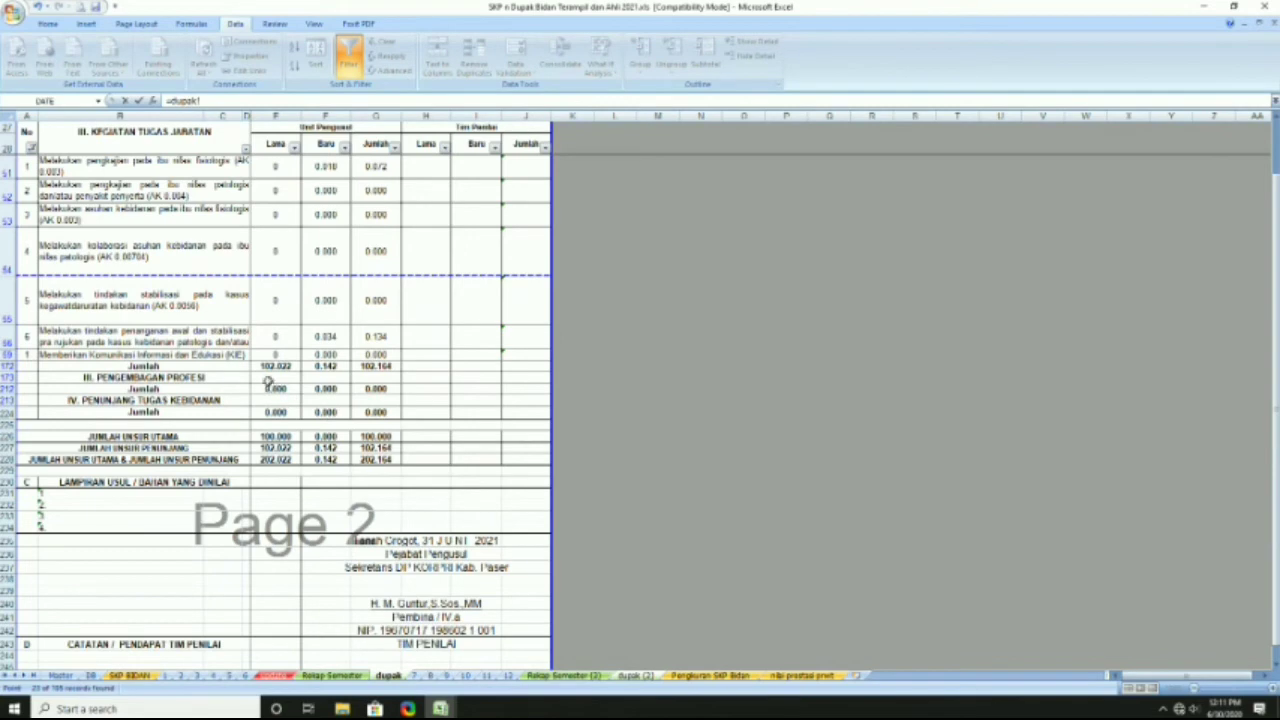
click(380, 366)
key(Return)
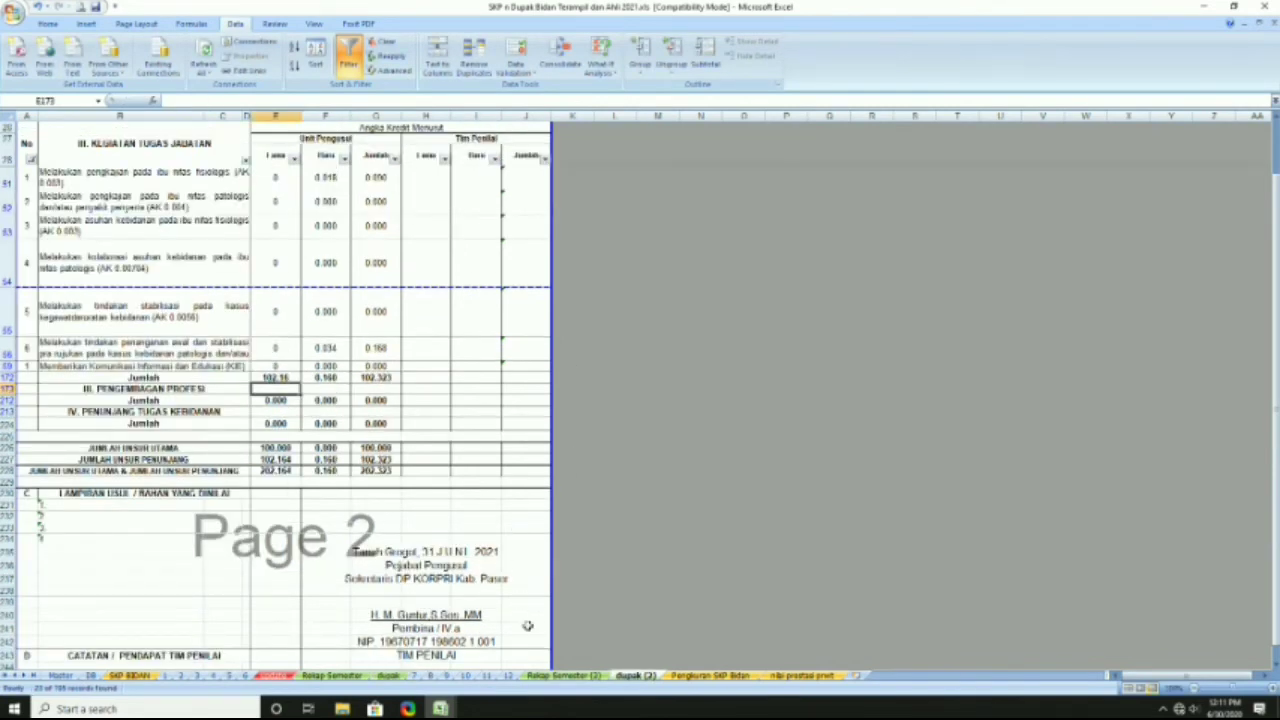
click(388, 676)
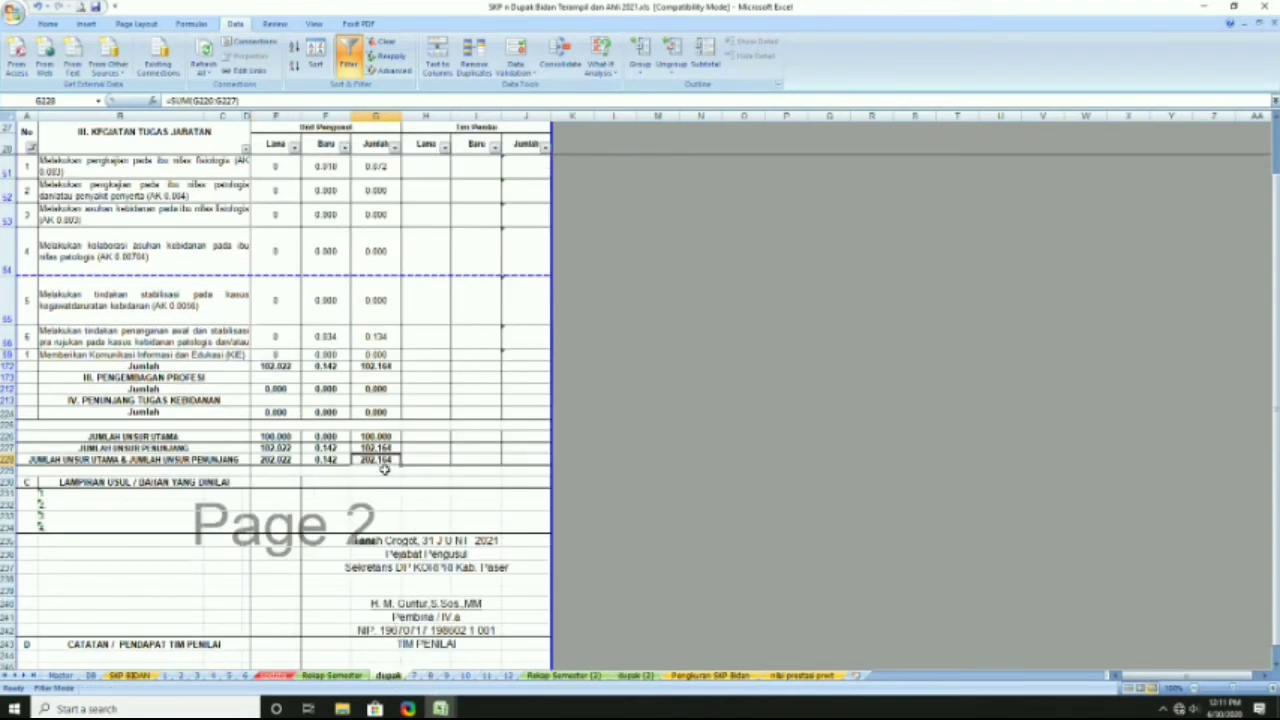
click(633, 677)
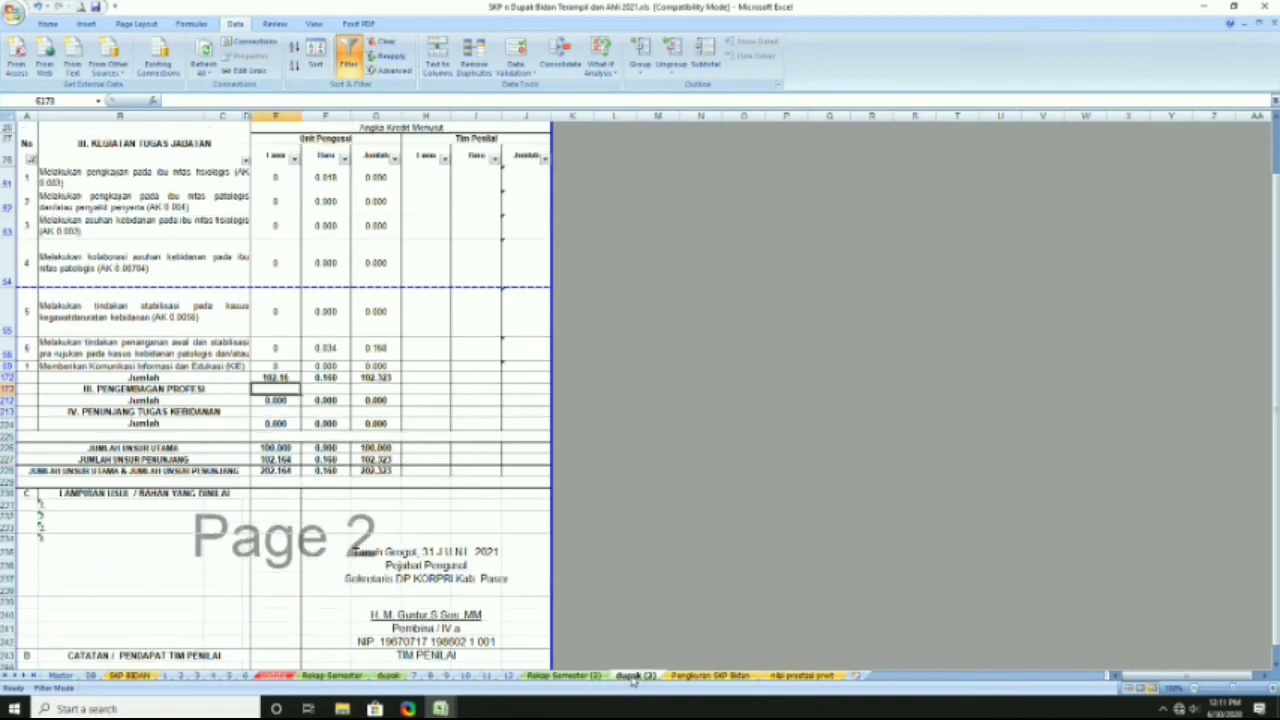
Save the 2021 workbook in its current format.
click(655, 470)
key(ctrl+s)
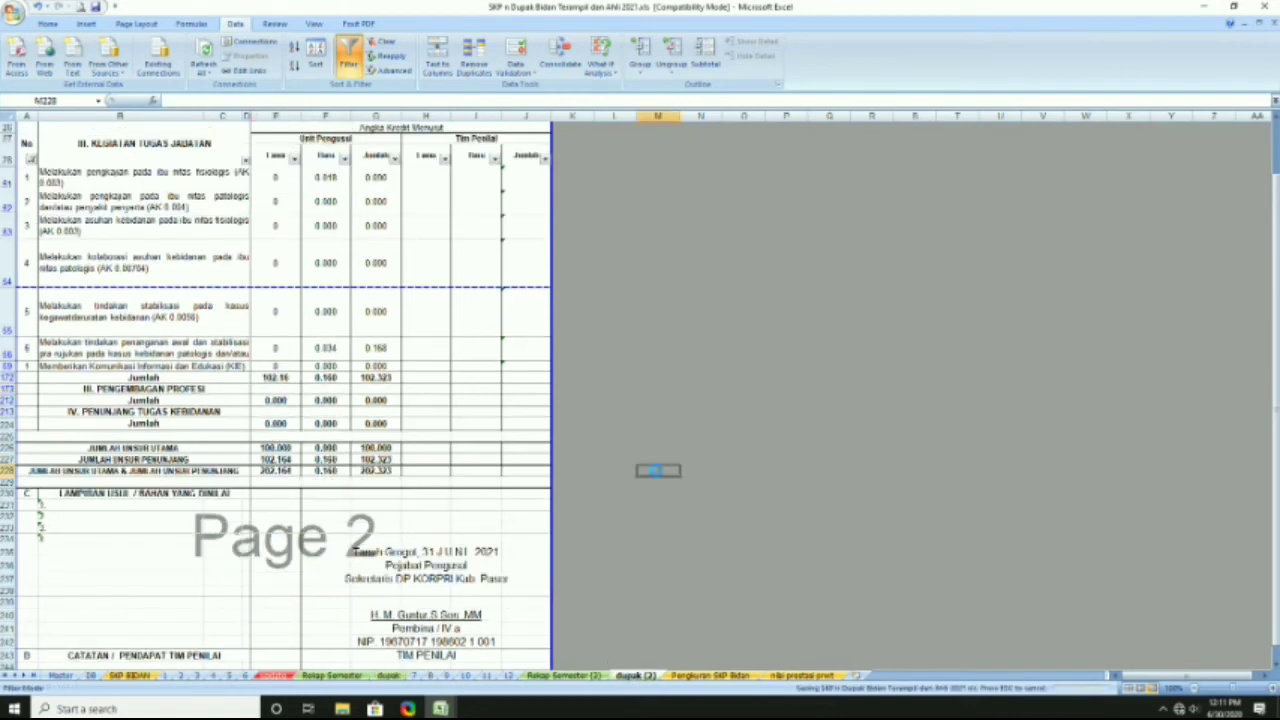
key(Return)
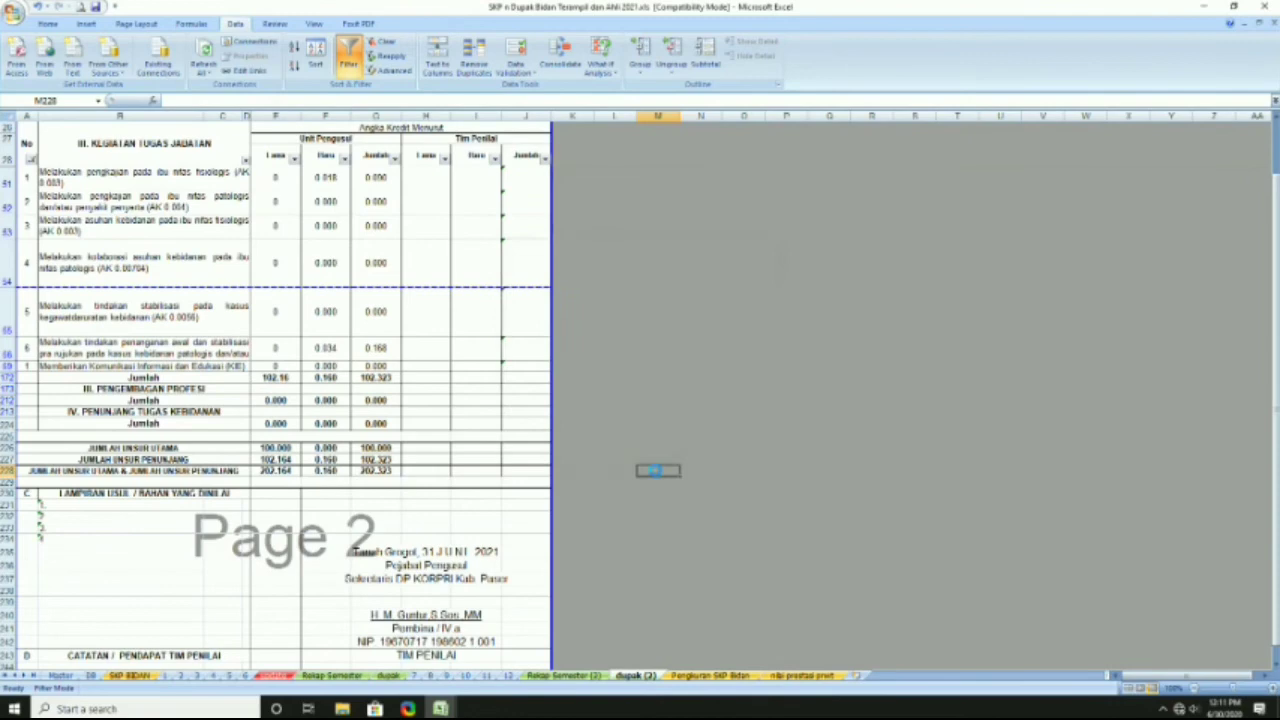
Check the Lama totals in E226:E228 on dupak (2) against the Jumlah totals on dupak.
click(389, 676)
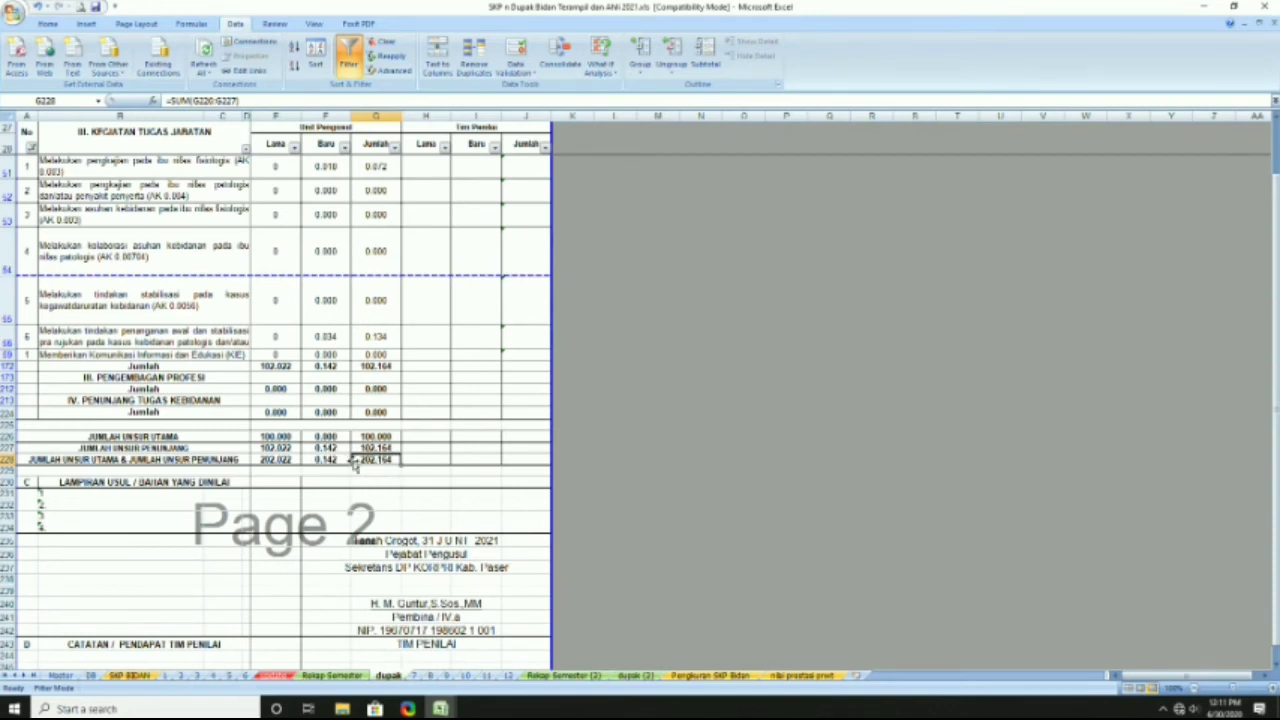
click(636, 676)
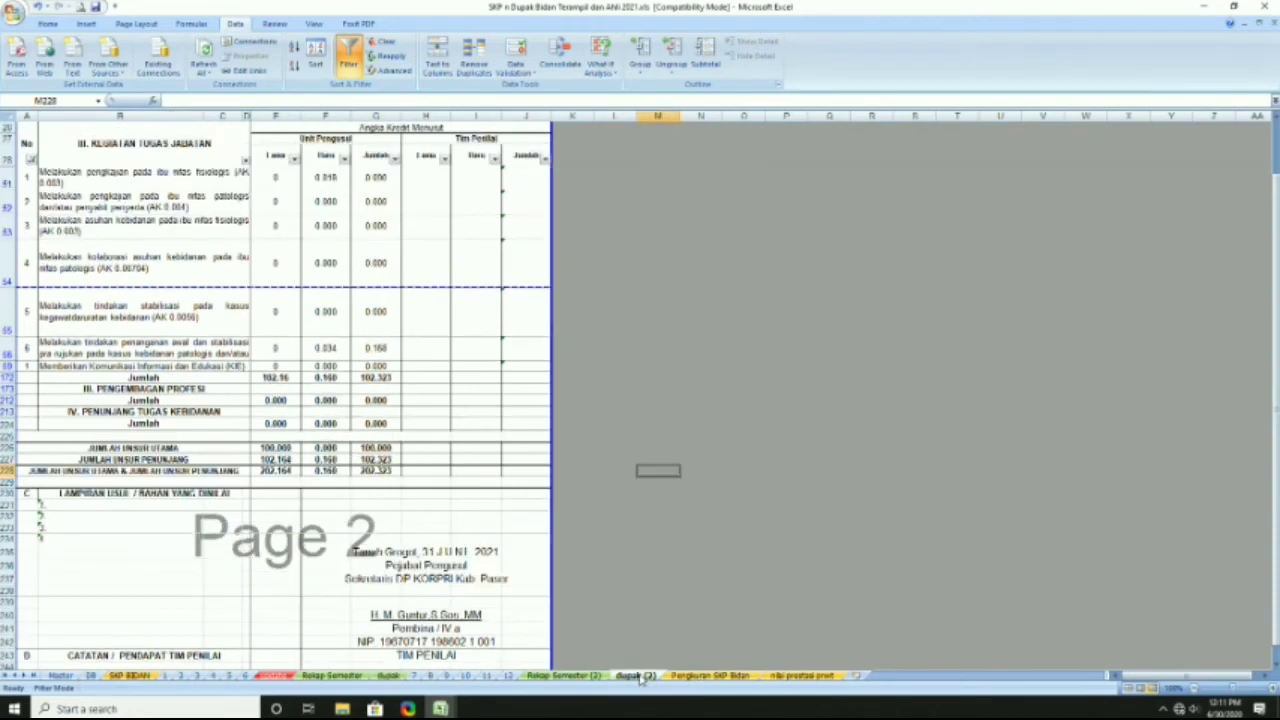
drag(276, 447, 284, 470)
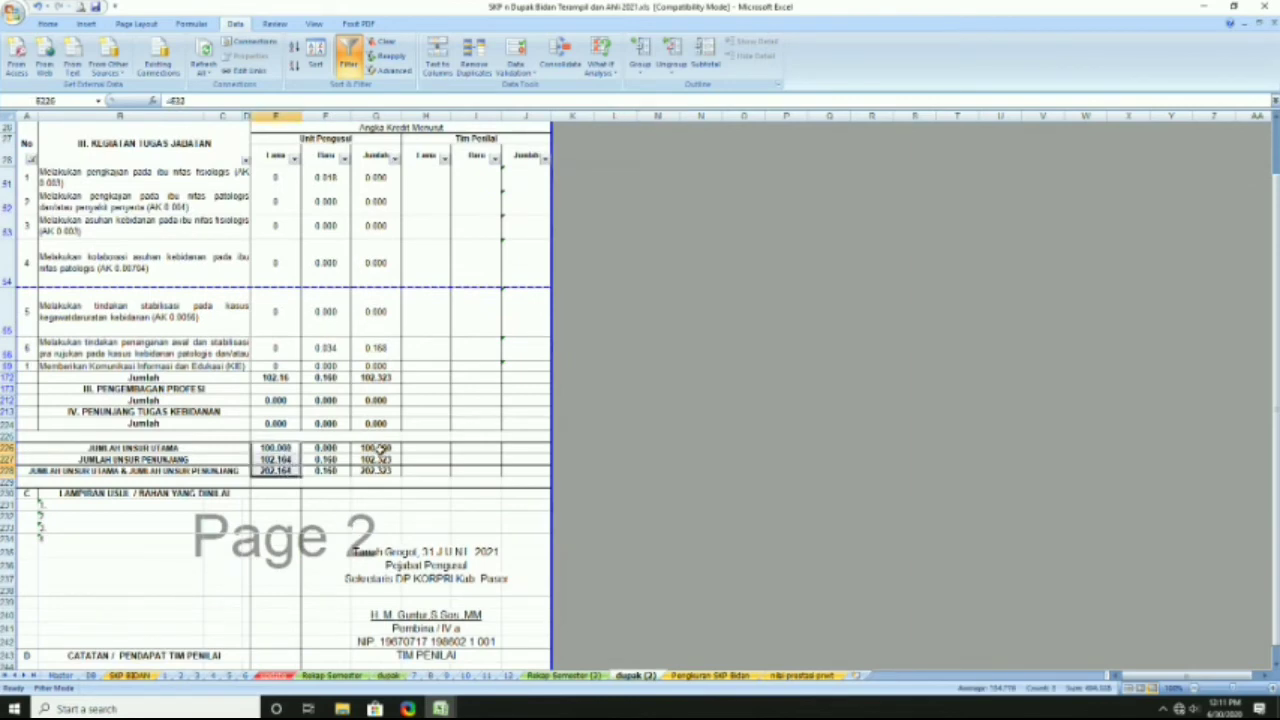
Check the Jumlah totals in G226:G228 on dupak (2), and save the workbook in its current format.
drag(375, 447, 386, 478)
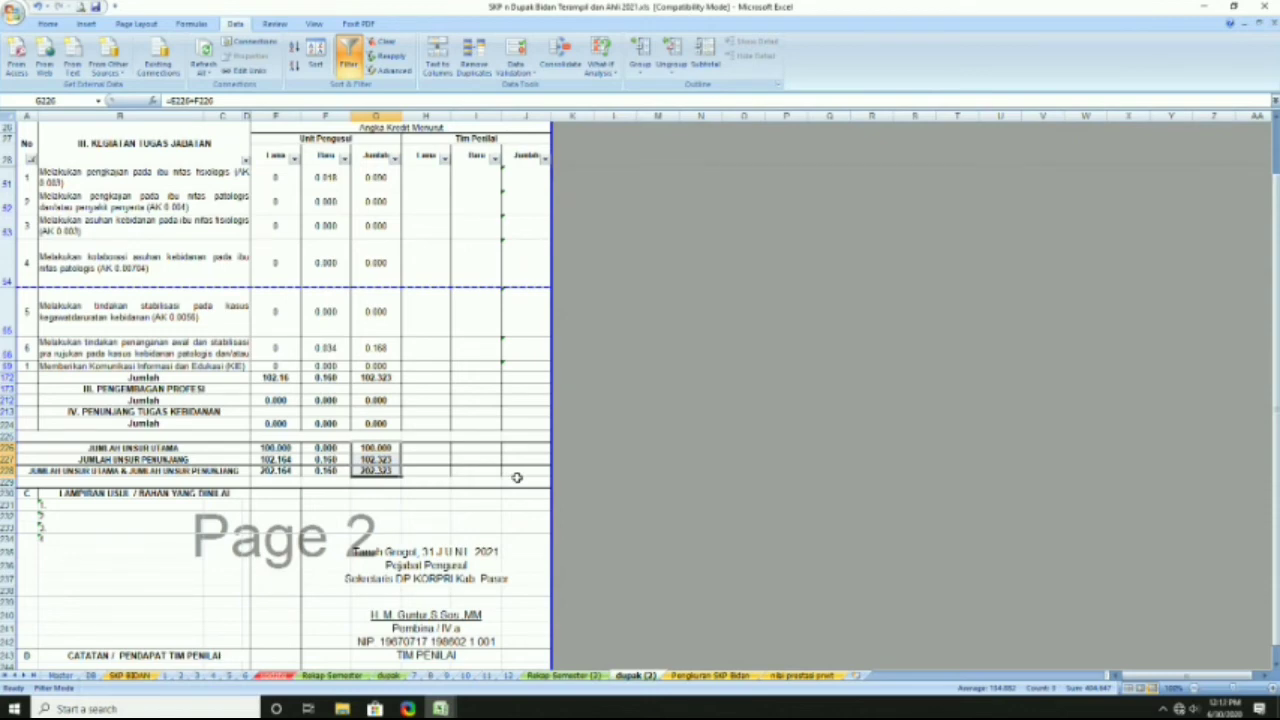
key(ctrl+s)
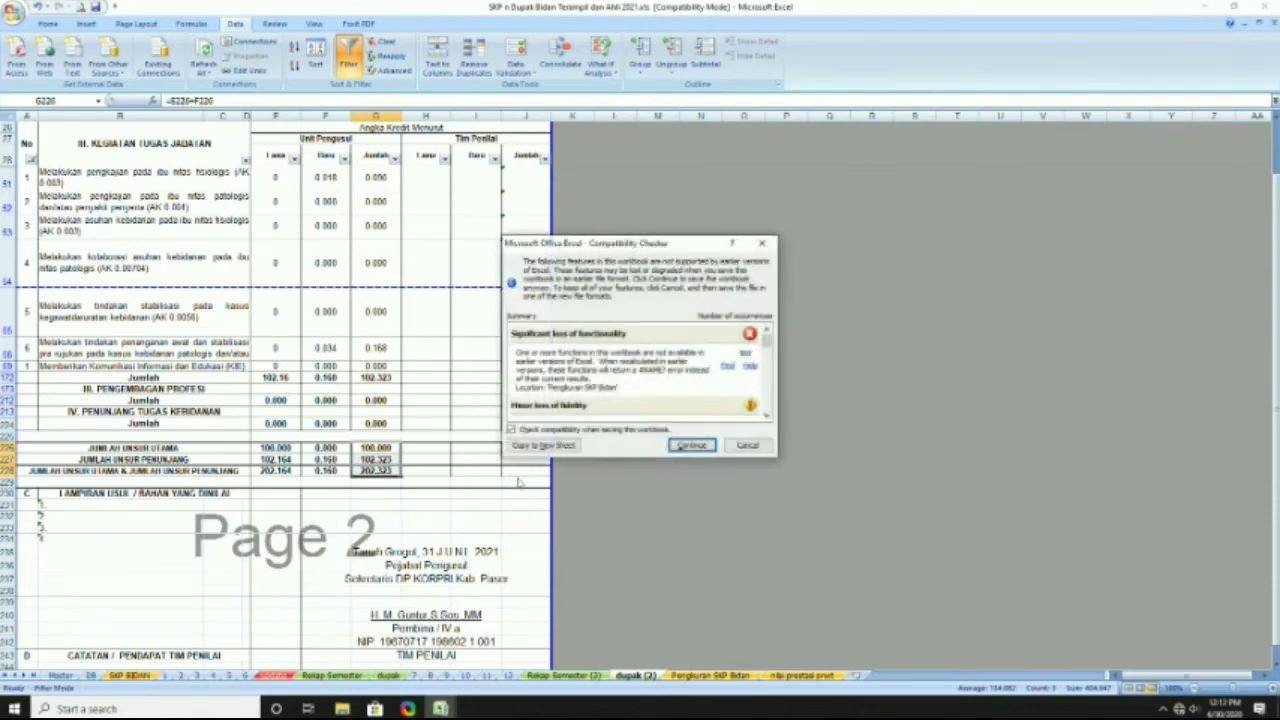
key(Return)
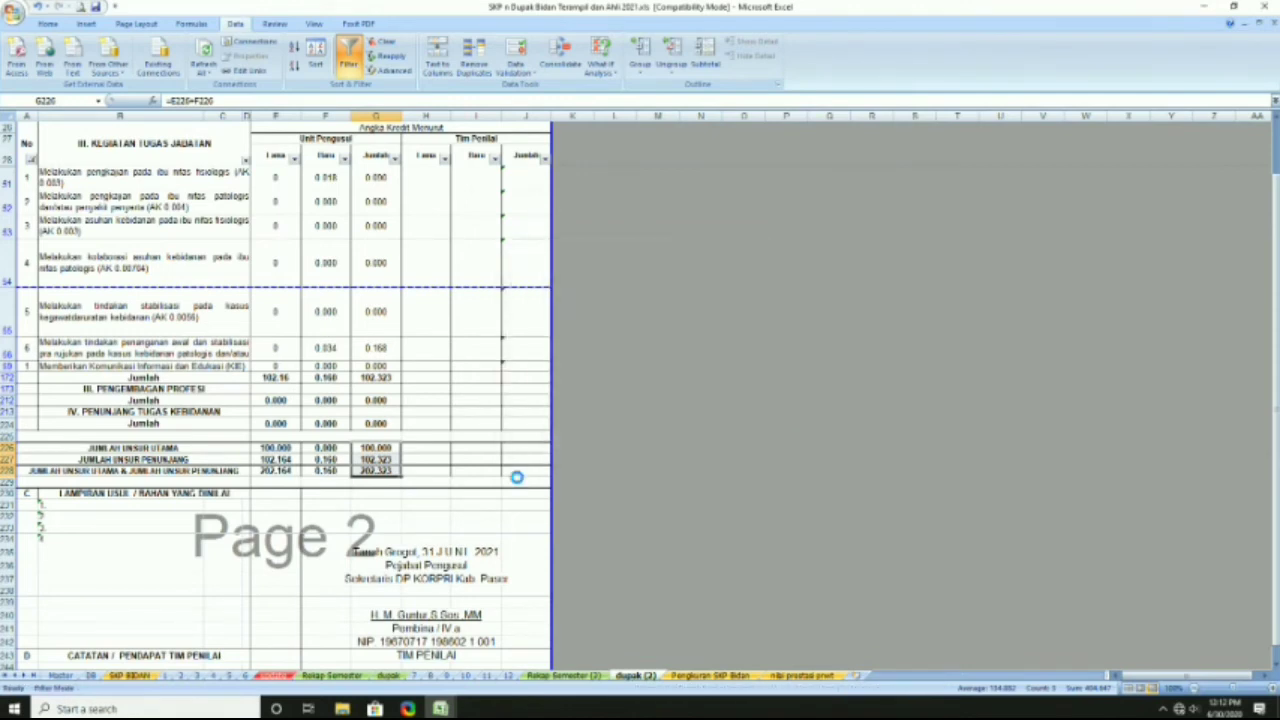
Filter the NO column on sheet 2 (FEBRUARI 2021) to exclude the rows numbered 0.
click(181, 677)
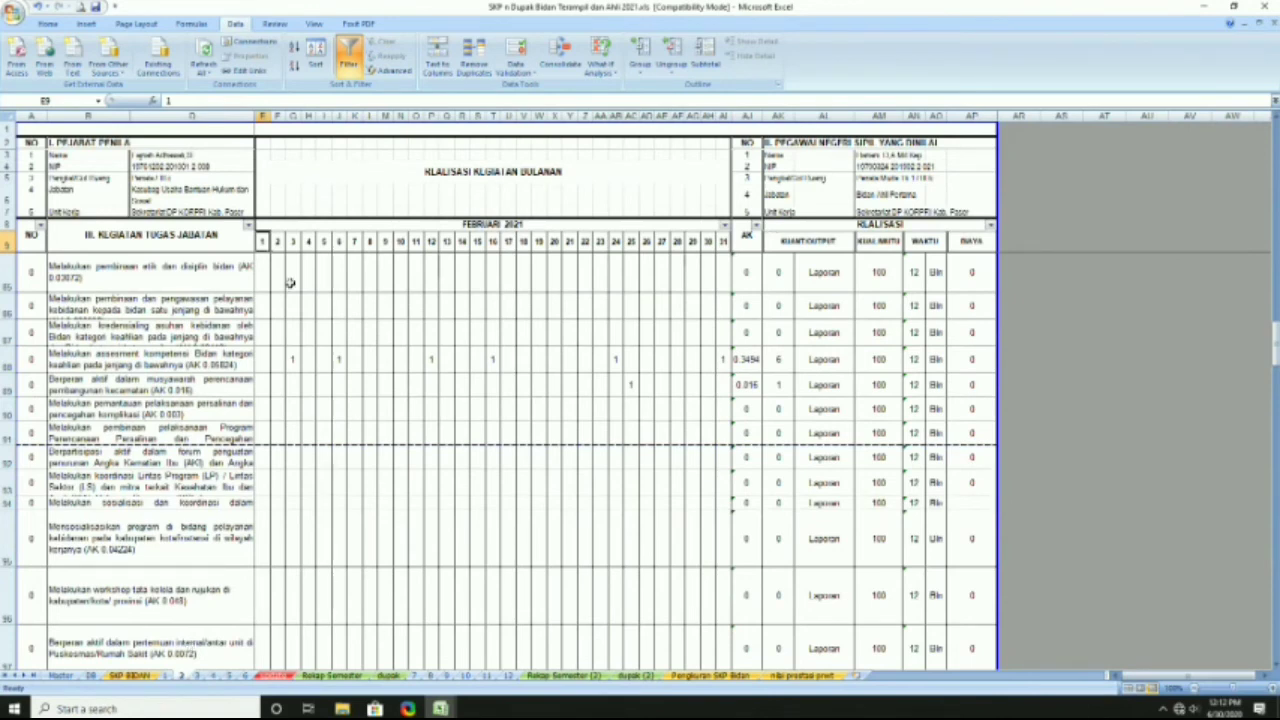
click(40, 226)
click(41, 341)
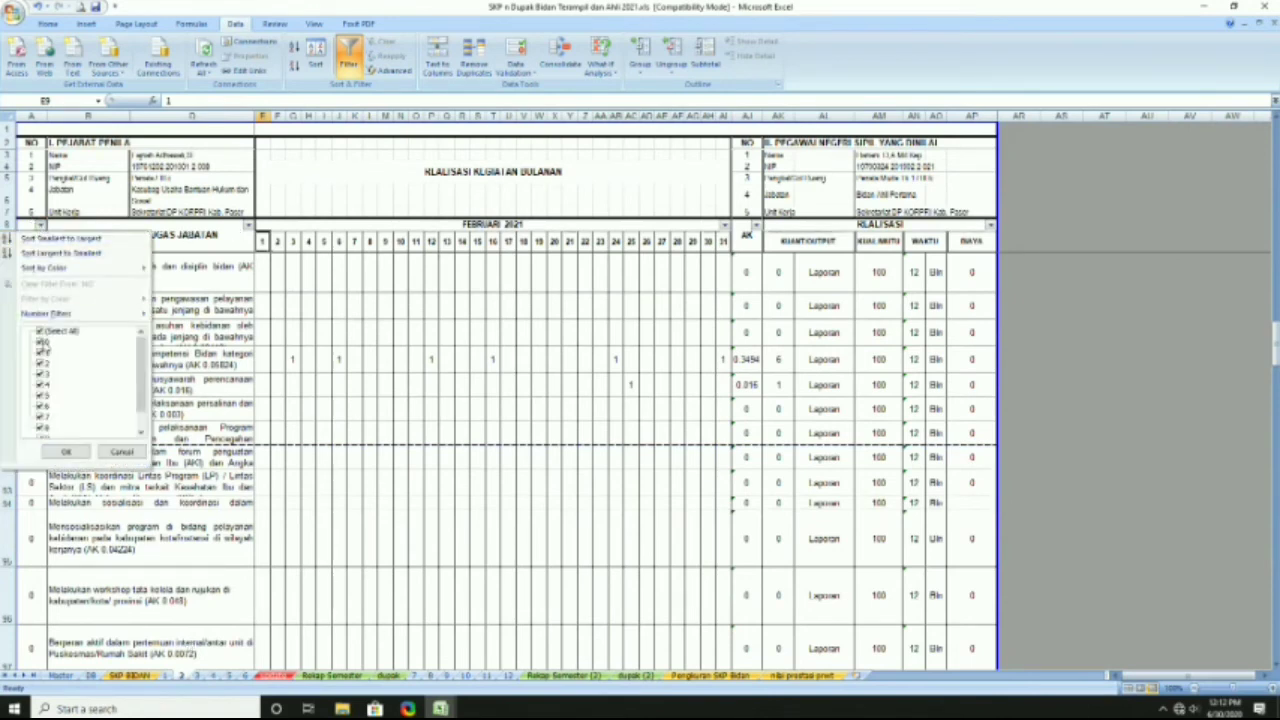
click(58, 452)
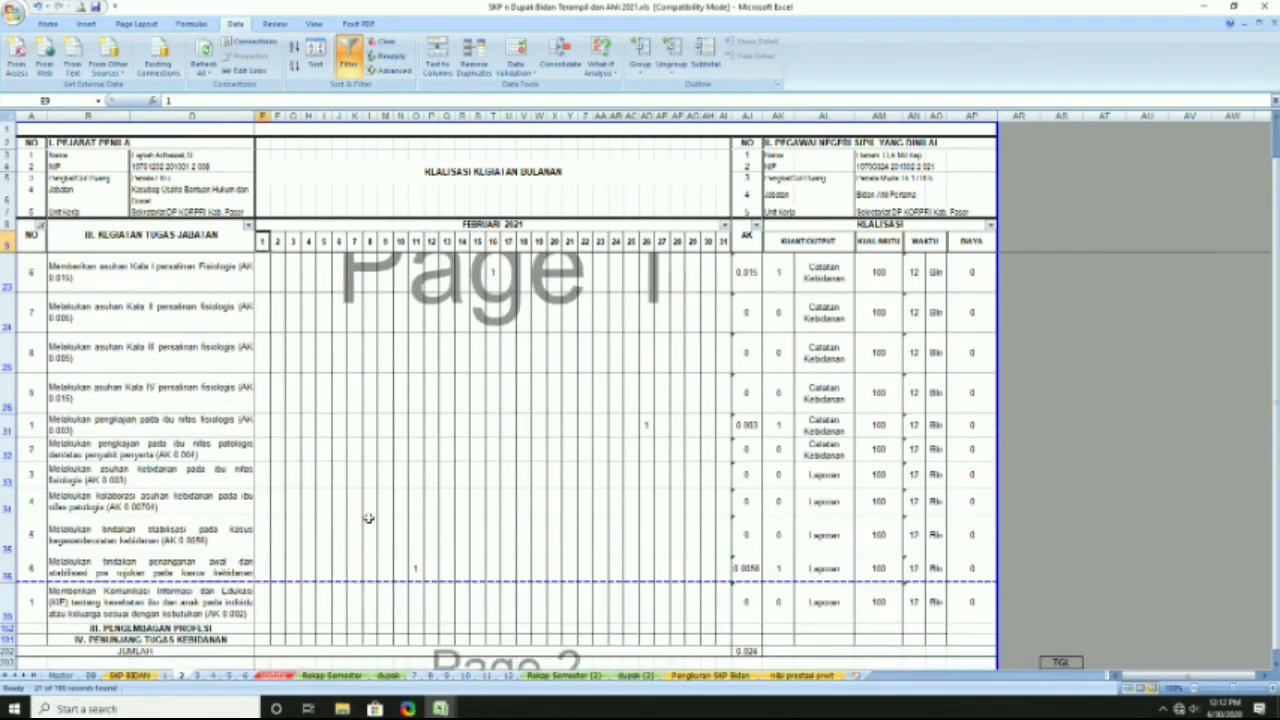
Compare the activities on SKP BIDAN with those on sheet 2, and examine the first activity's link formula and its day-1 cell.
click(146, 677)
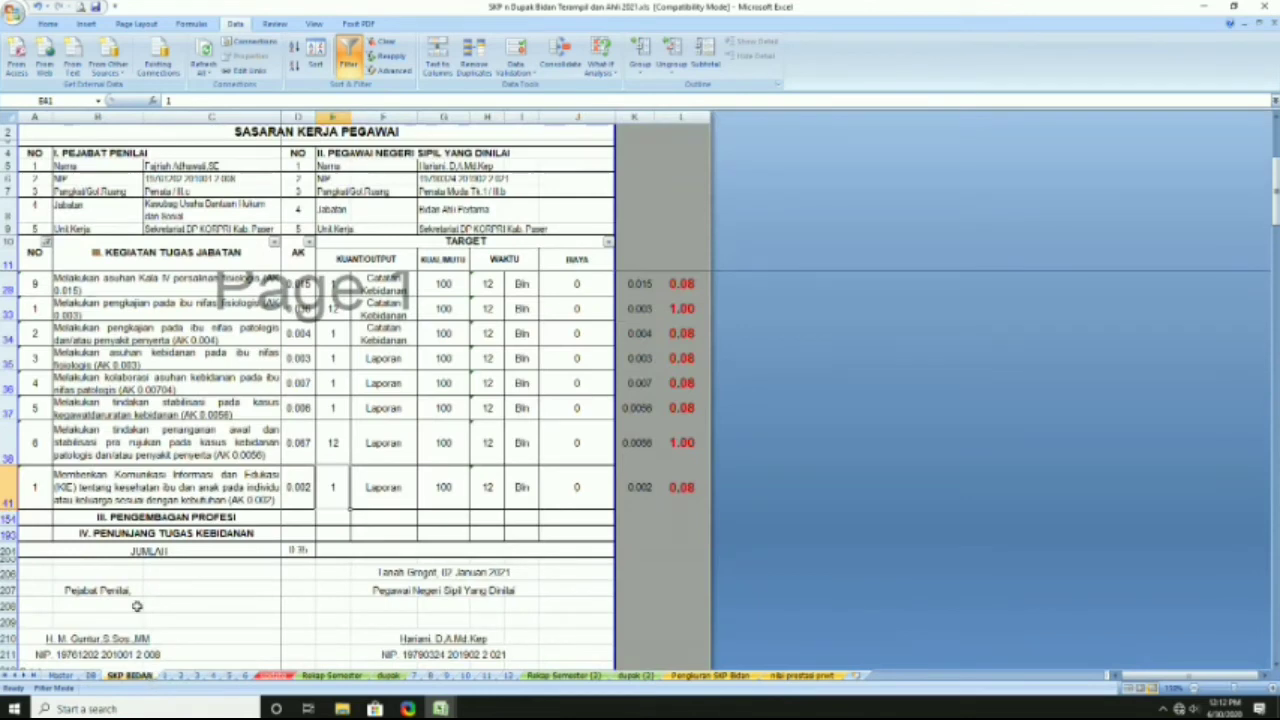
click(181, 677)
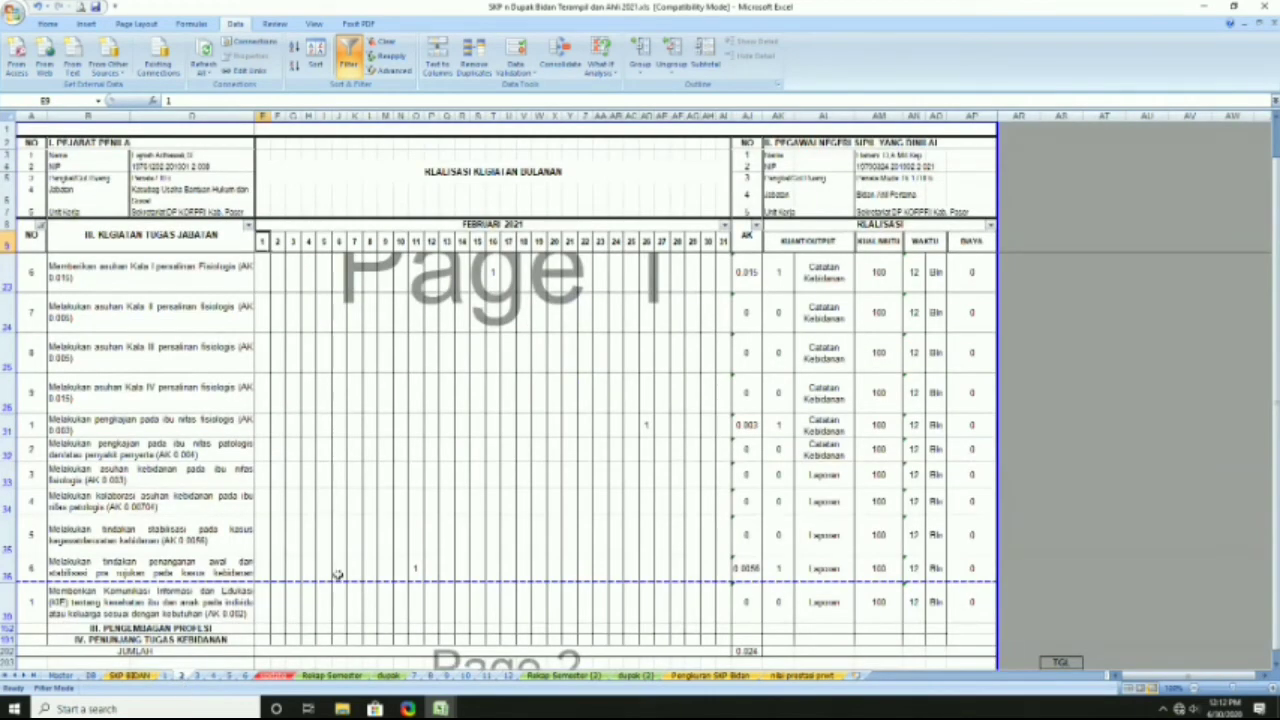
scroll(400, 480, up, 3)
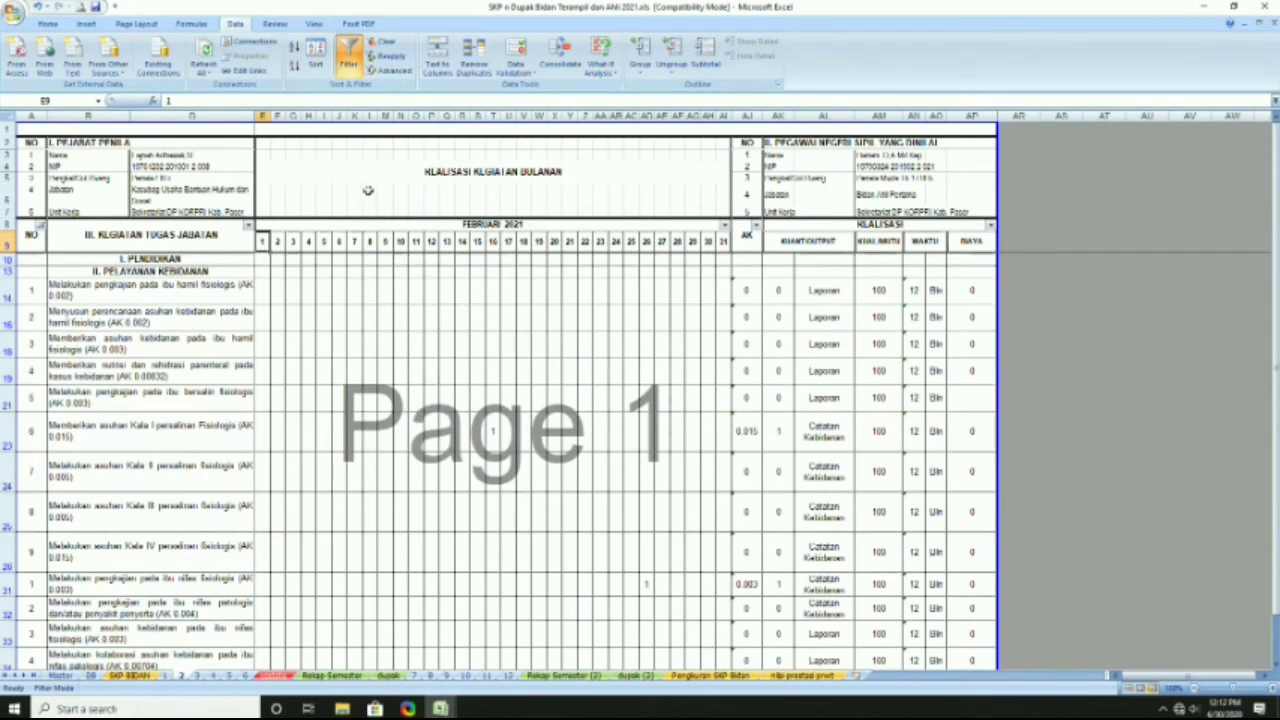
click(263, 292)
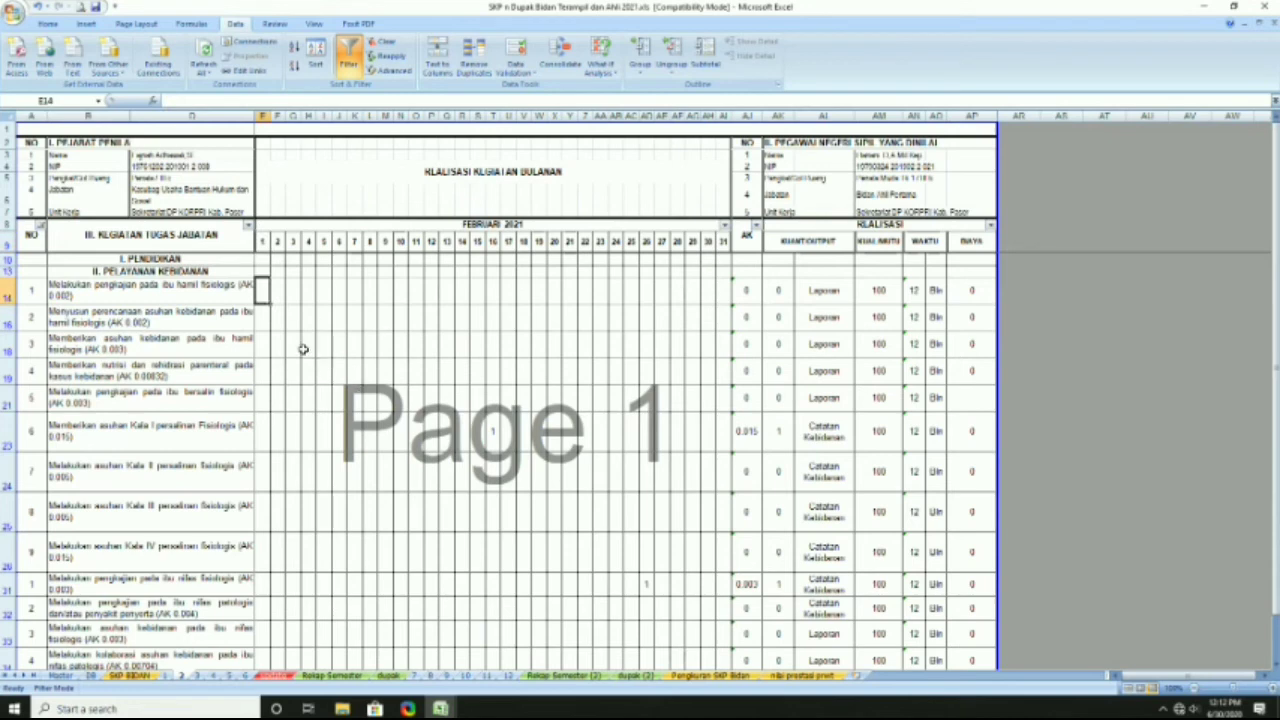
click(212, 300)
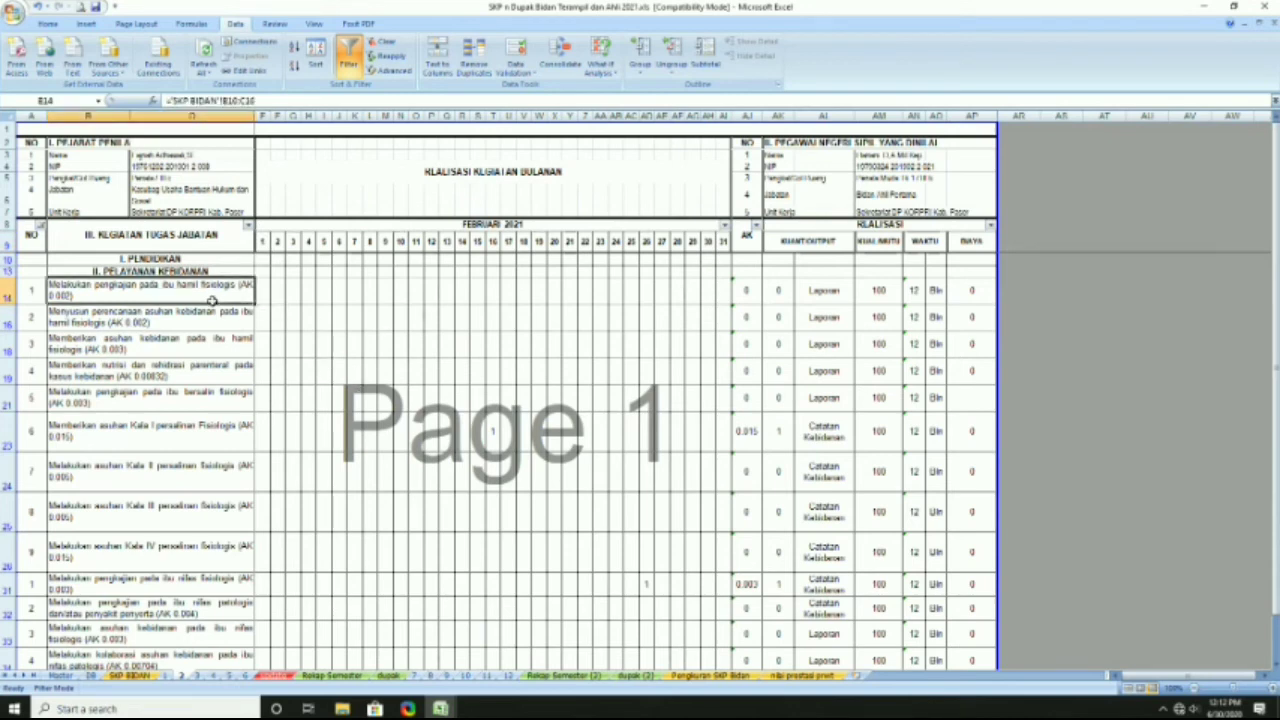
click(264, 296)
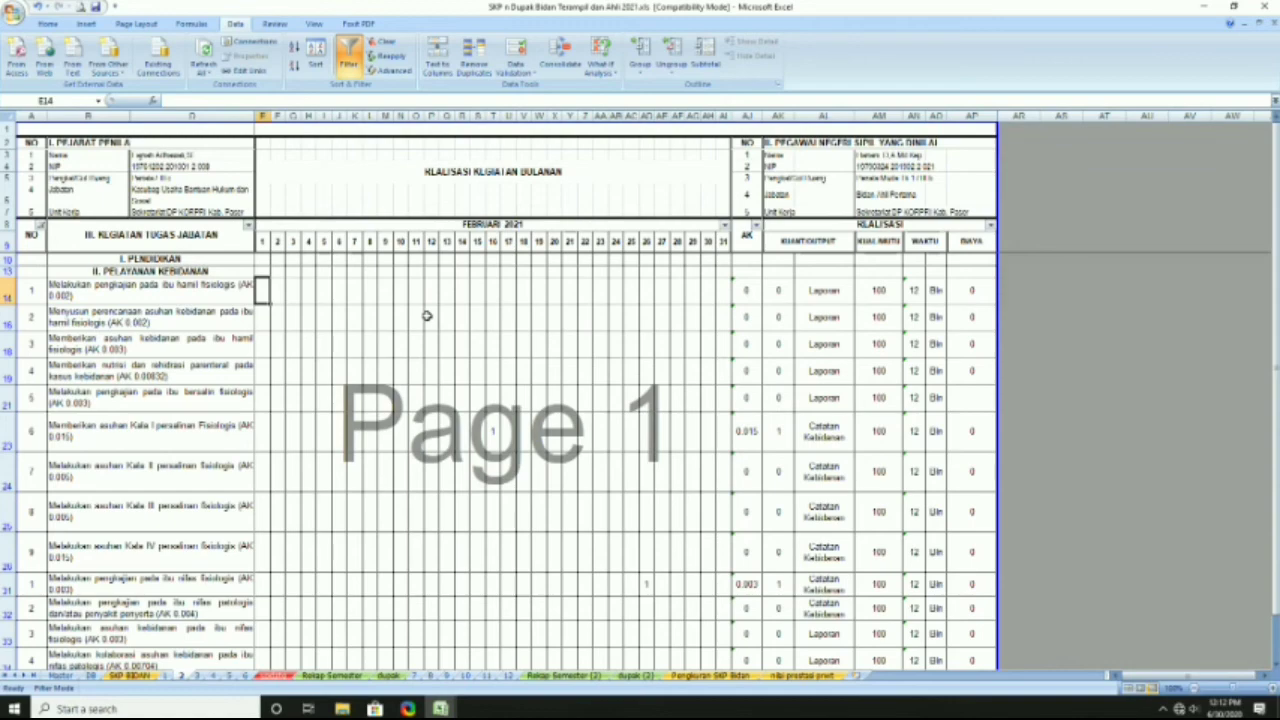
Examine the Pejabat Penilai name formula in B208 on sheet 2, and review the February day cells of the listed activities.
scroll(815, 458, down, 10)
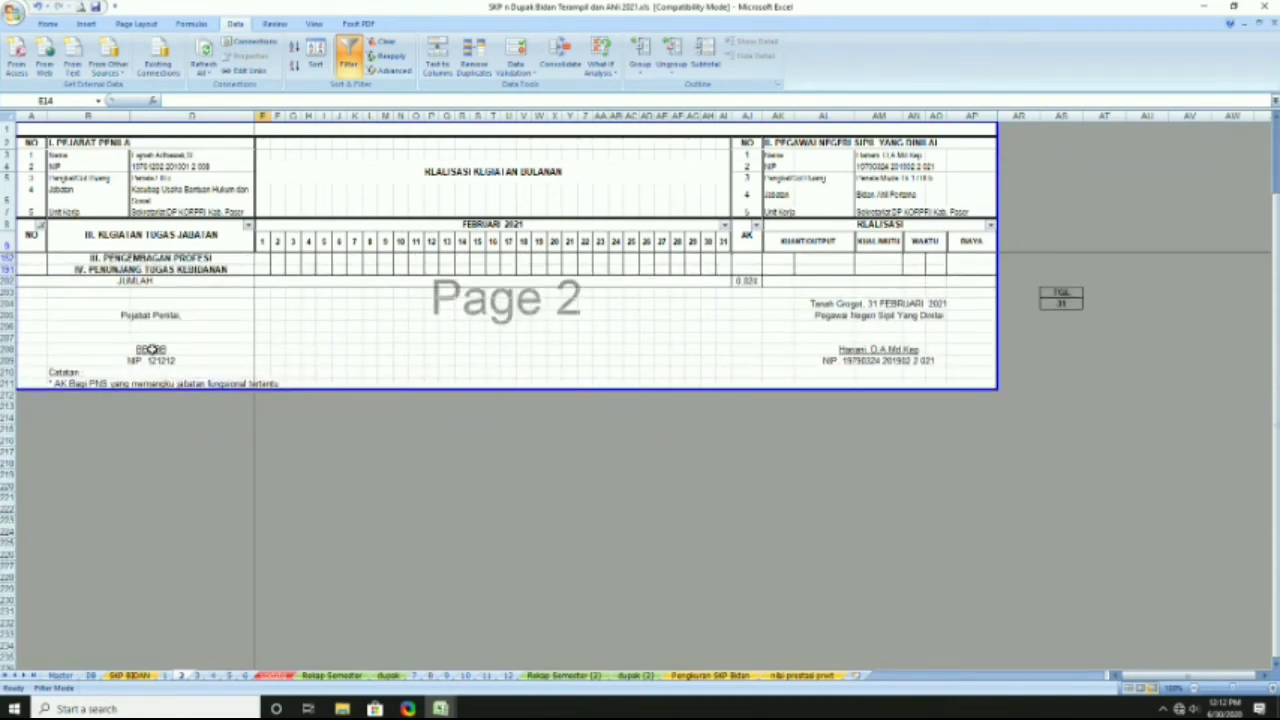
click(151, 349)
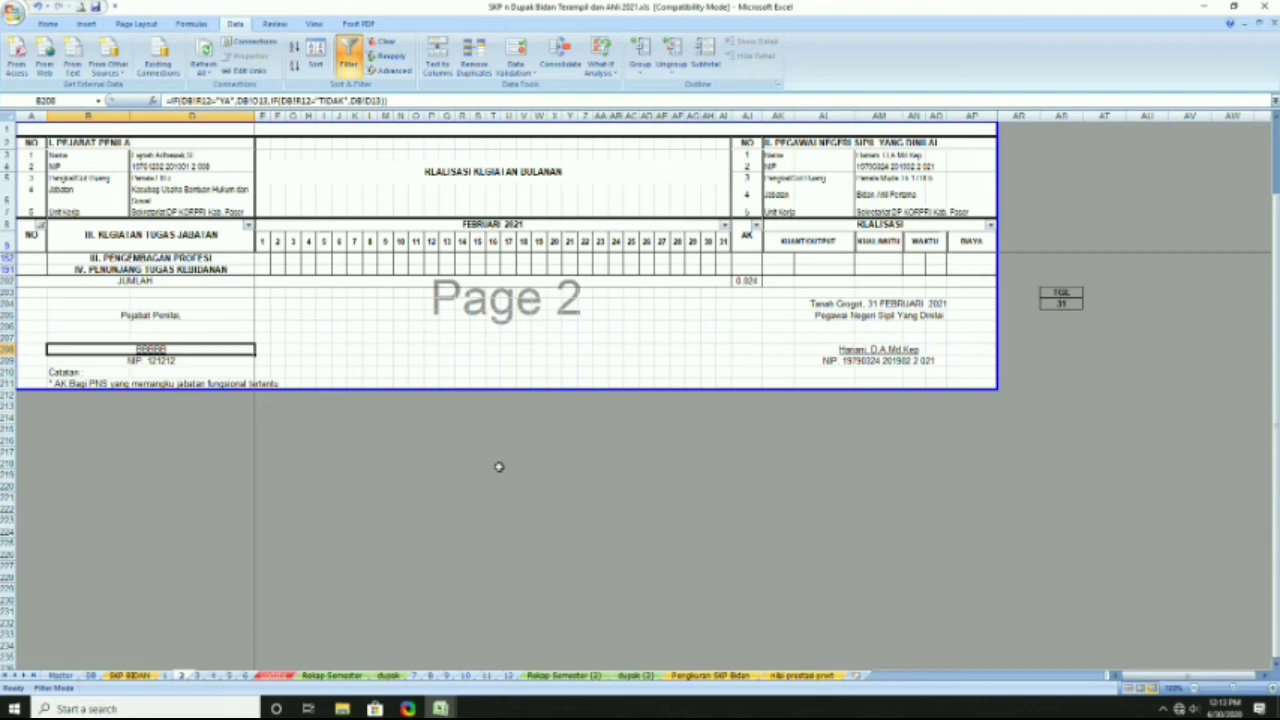
scroll(474, 470, up, 3)
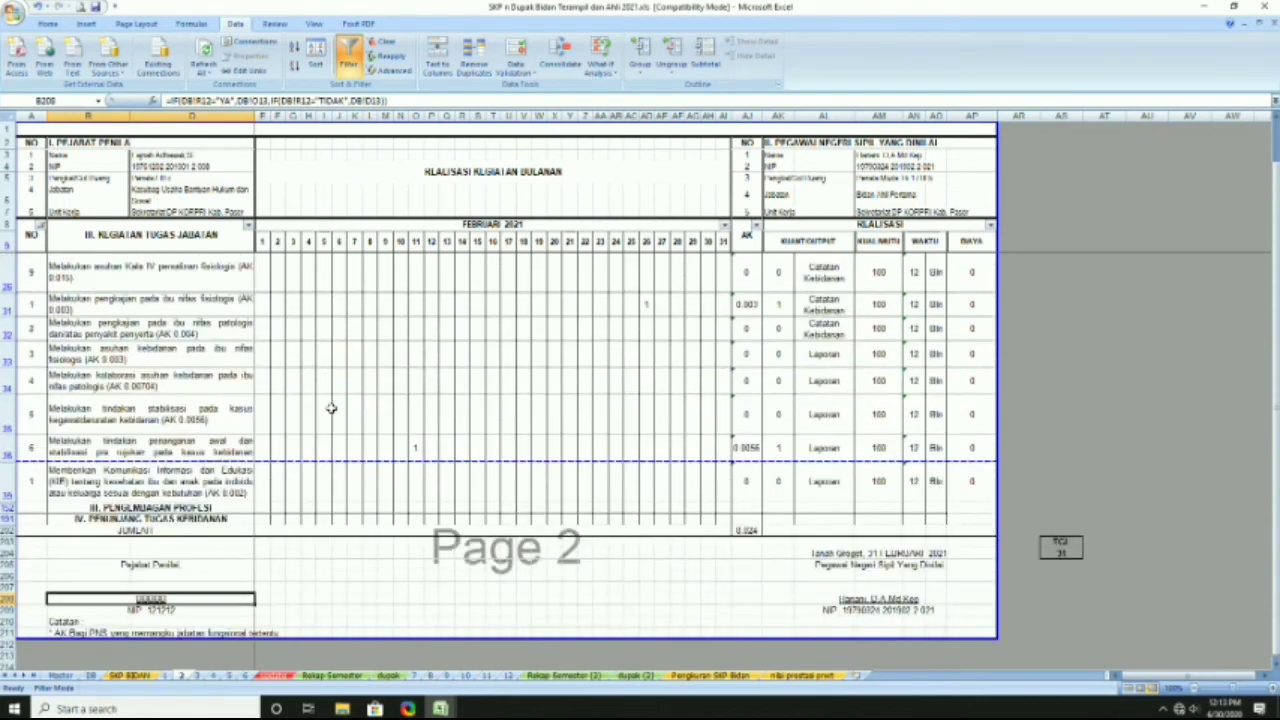
click(306, 354)
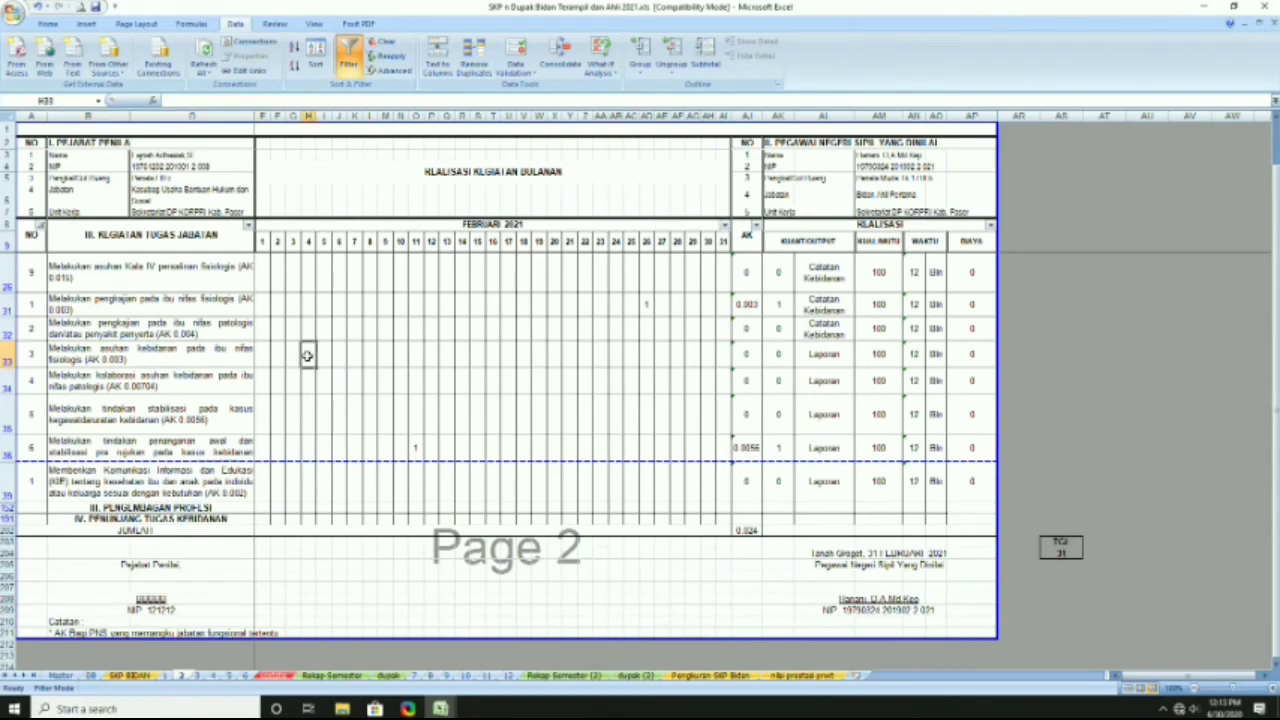
scroll(365, 378, up, 5)
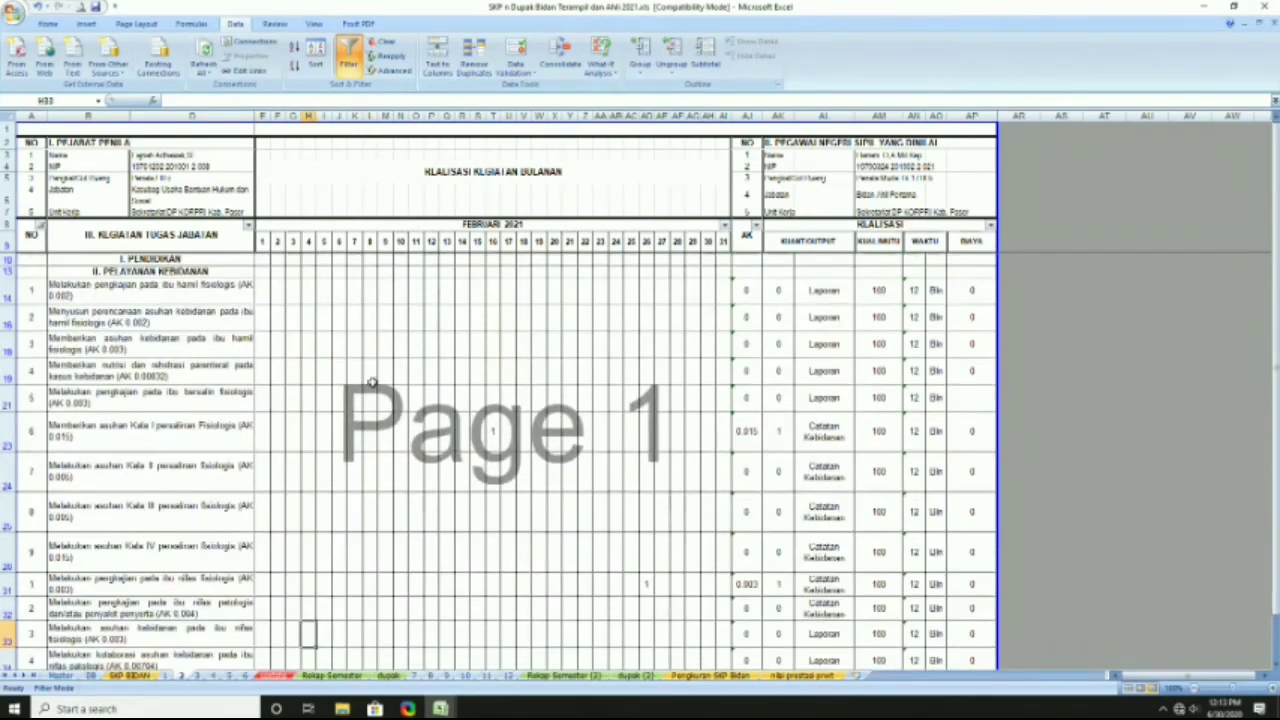
click(341, 299)
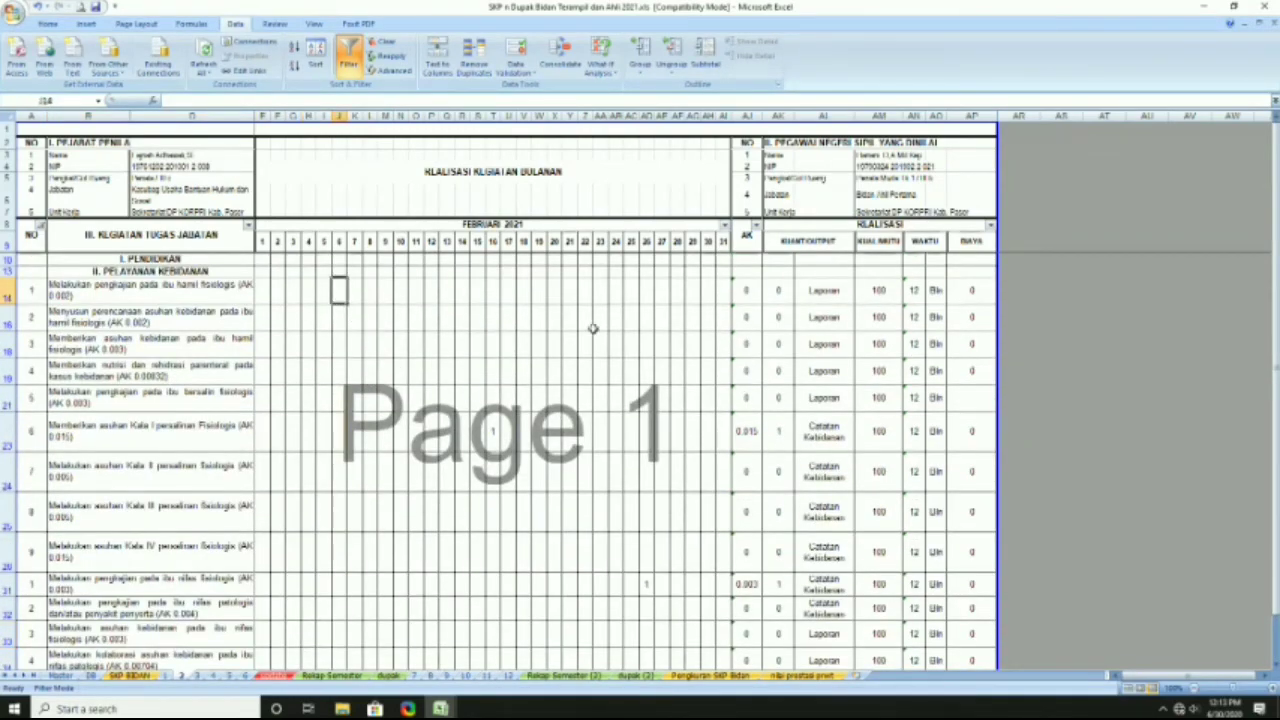
click(556, 312)
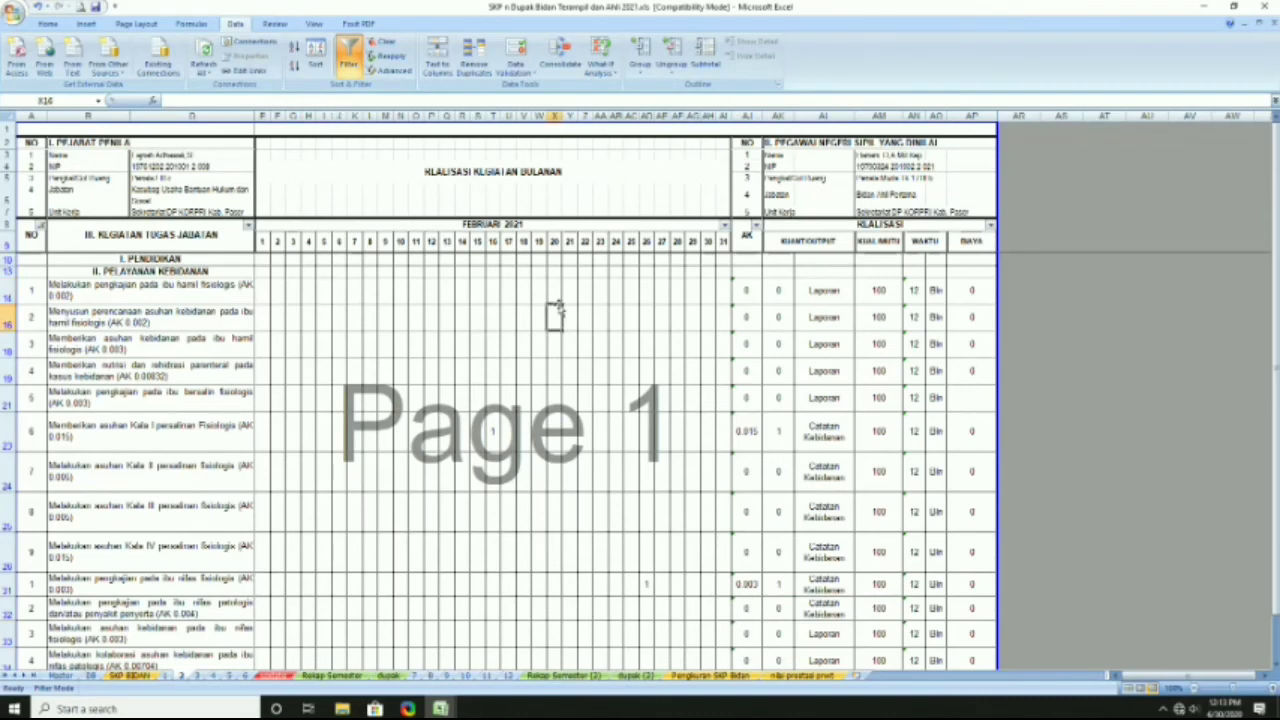
On SKP BIDAN, set the target quantity in E16 for "Melakukan pengkajian pada ibu hamil fisiologis" to 200.
click(137, 677)
scroll(710, 505, up, 4)
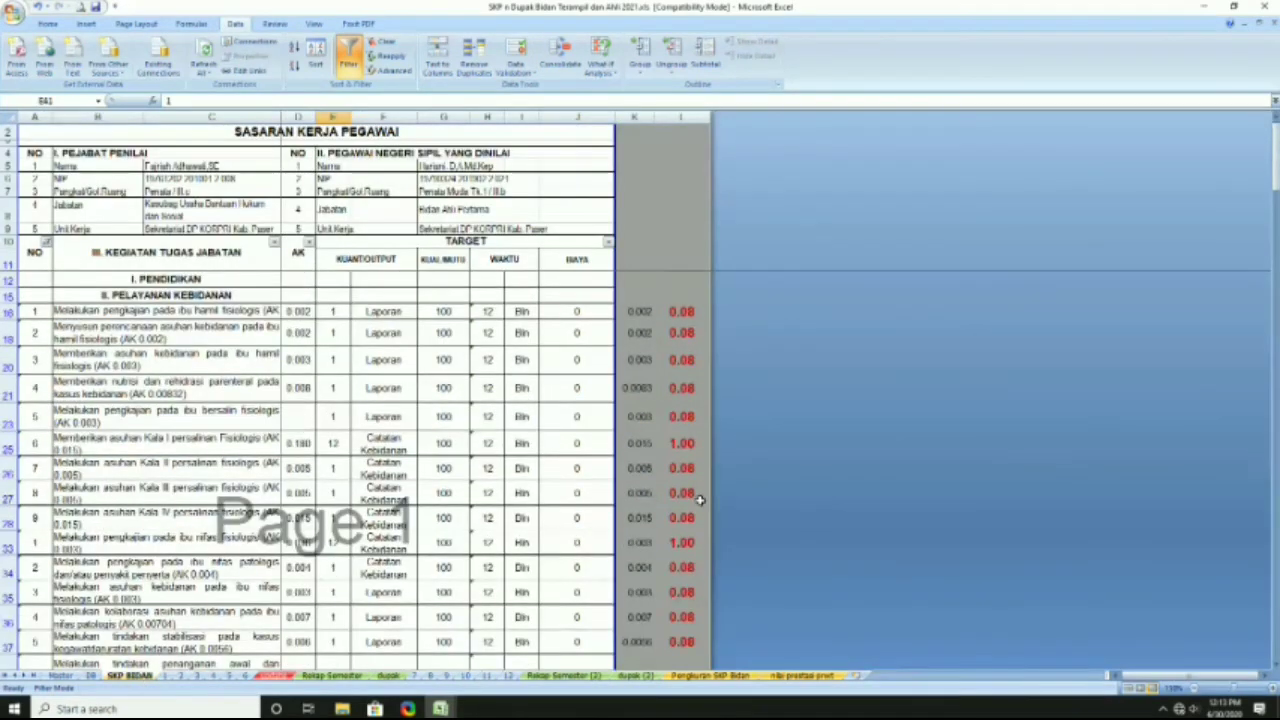
click(333, 312)
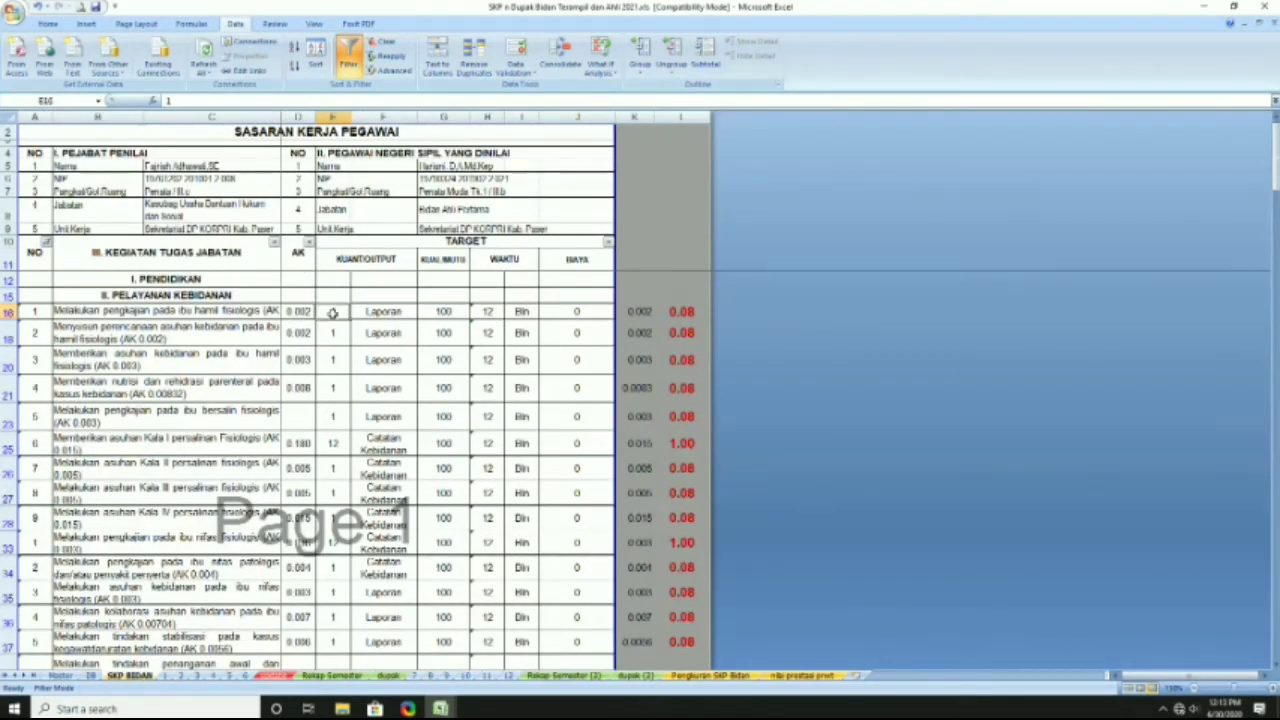
text(2)
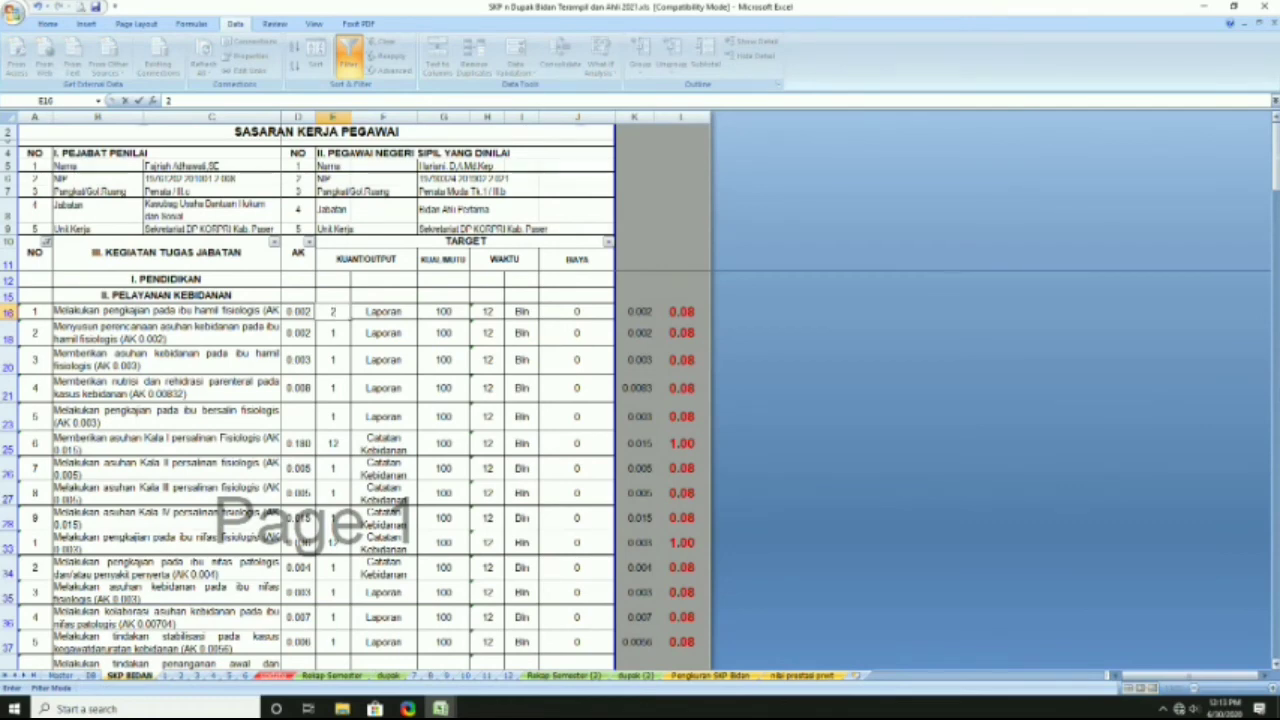
text(00)
key(Return)
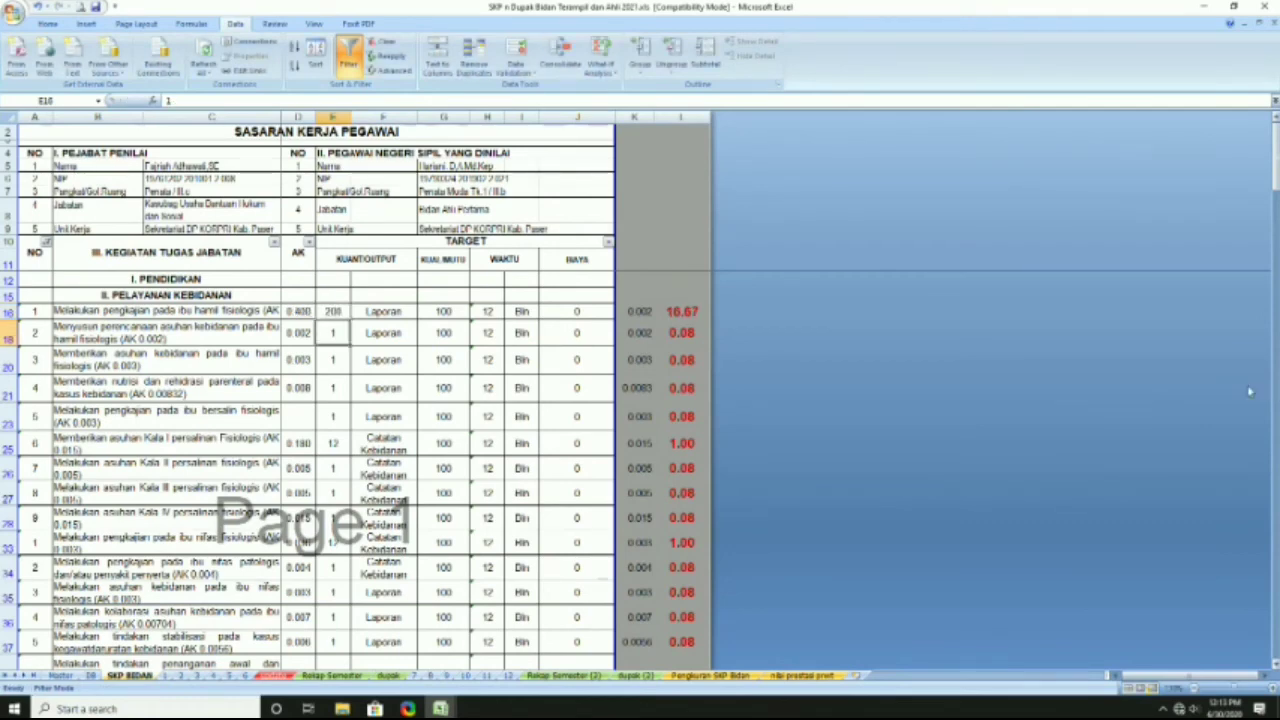
Inspect the monthly target formula in L16, the output unit link in F16 and the credit formulas in K28 and K16.
click(679, 312)
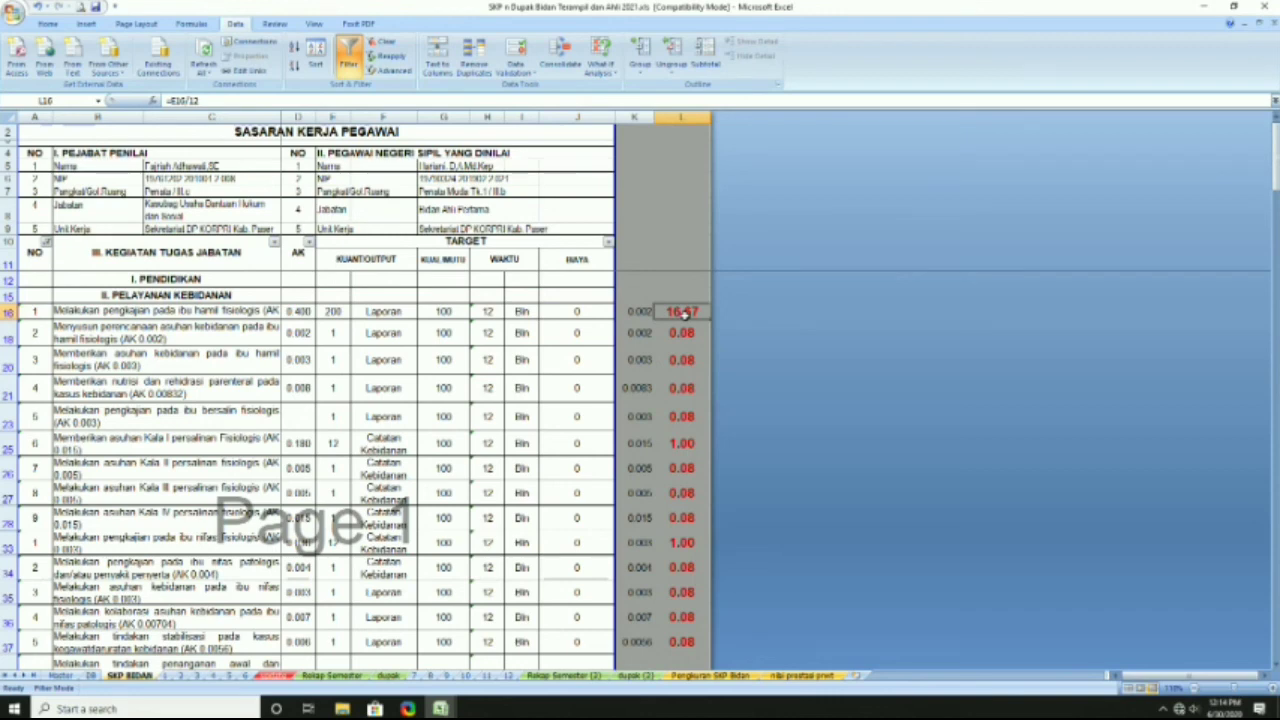
click(381, 313)
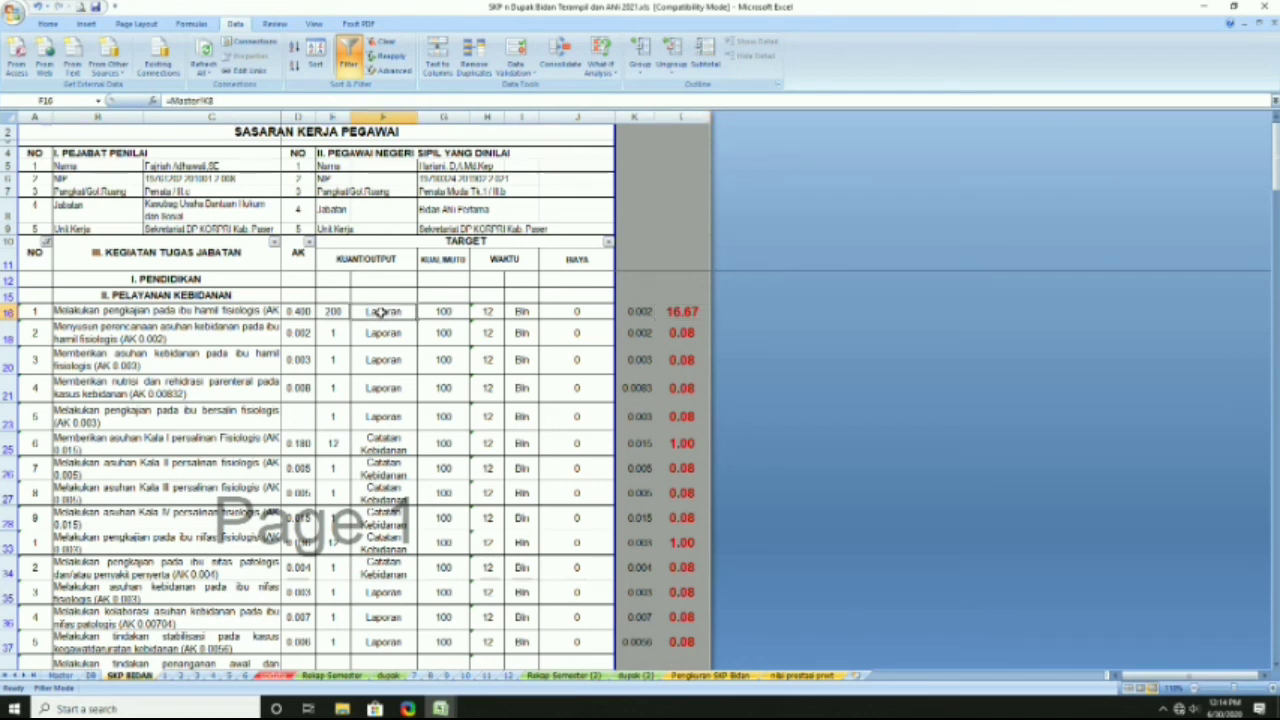
click(648, 516)
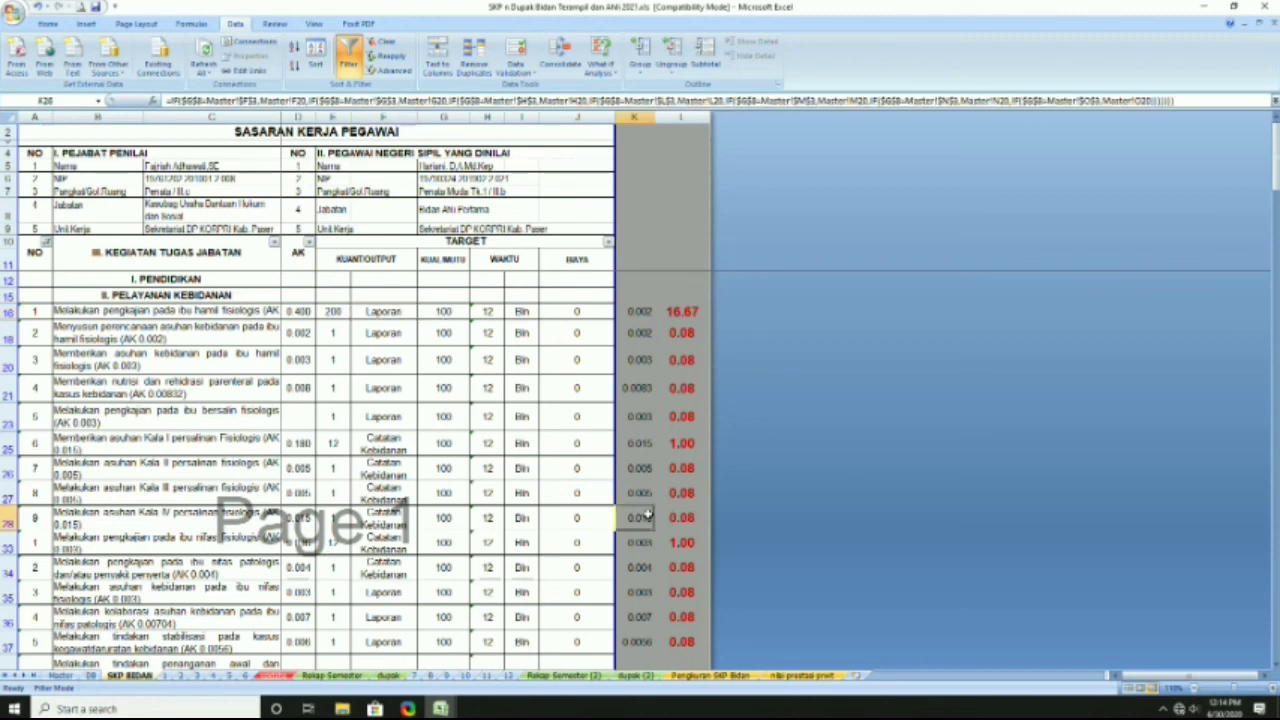
click(648, 312)
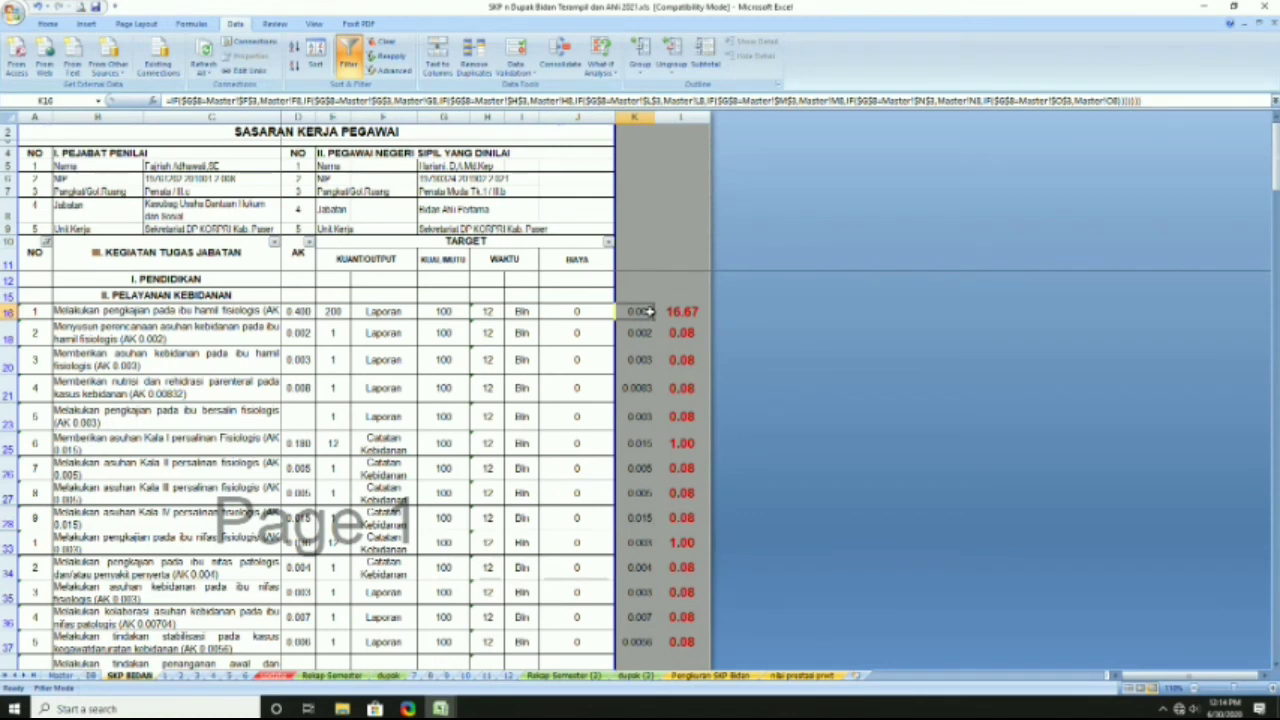